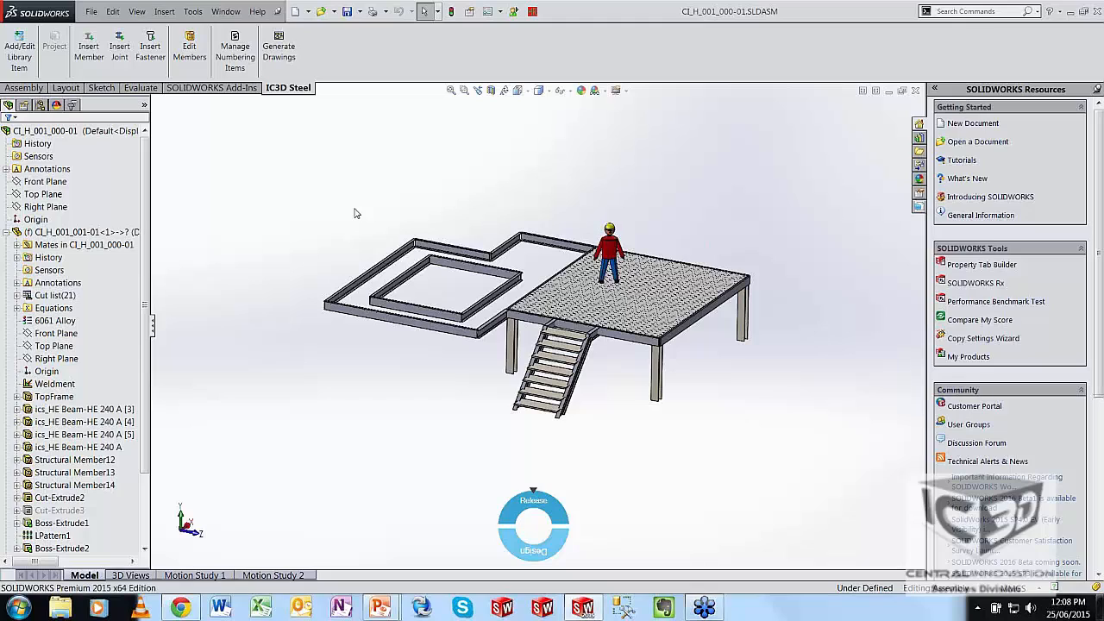
- Start the Handrail Wizard and examine its standard, material and treatment options
{"action": "left_click", "coordinate": [6, 233]}
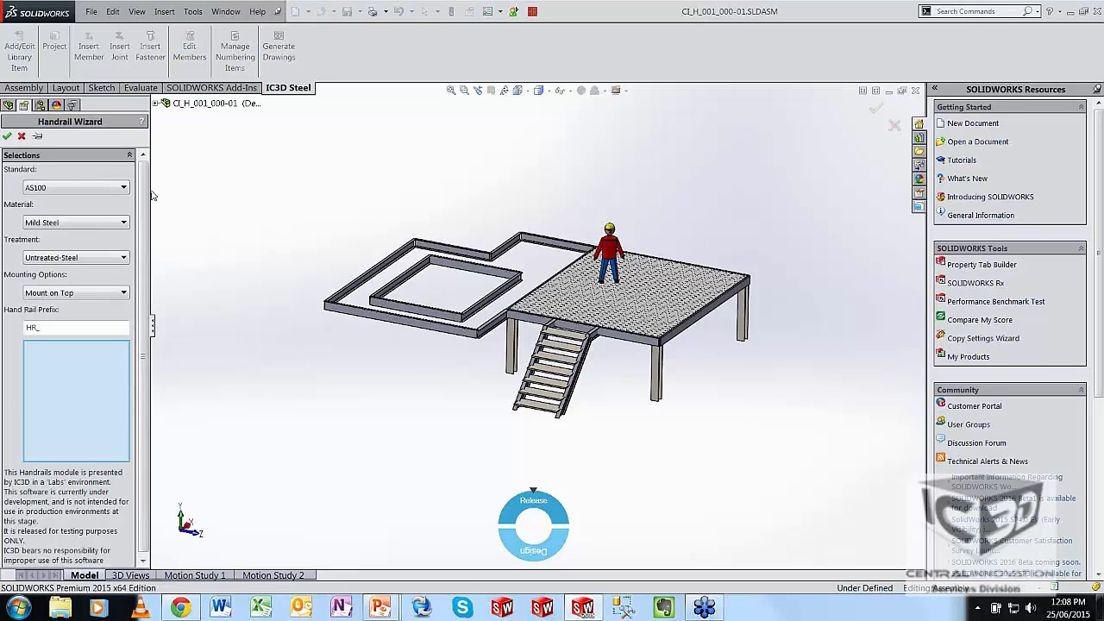
{"action": "left_click_drag", "start_coordinate": [151, 190], "coordinate": [156, 191]}
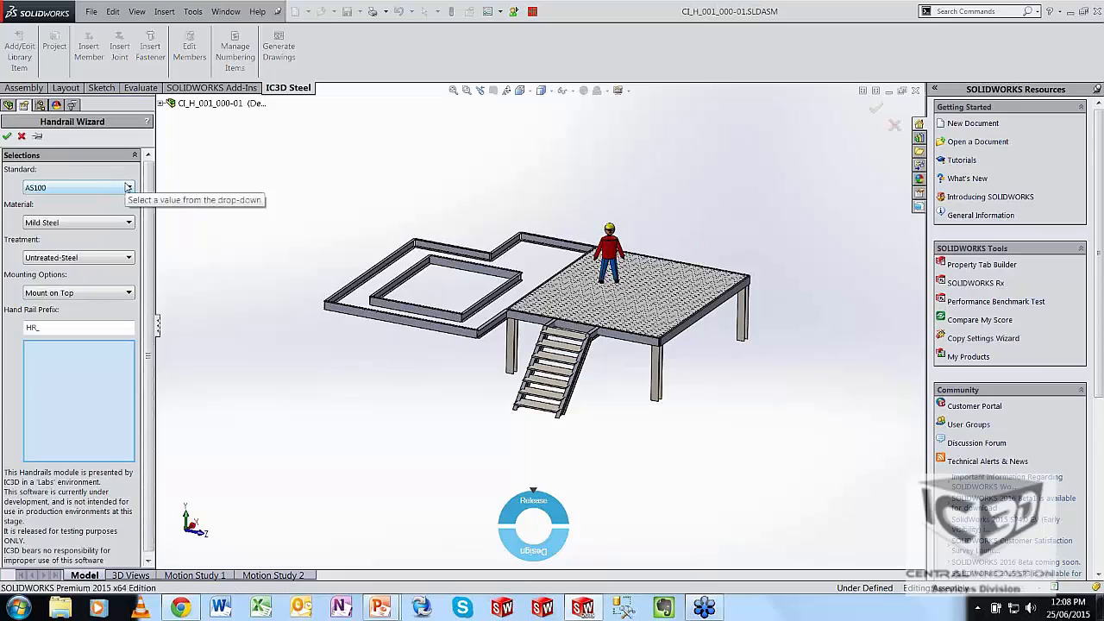
{"action": "left_click", "coordinate": [128, 187]}
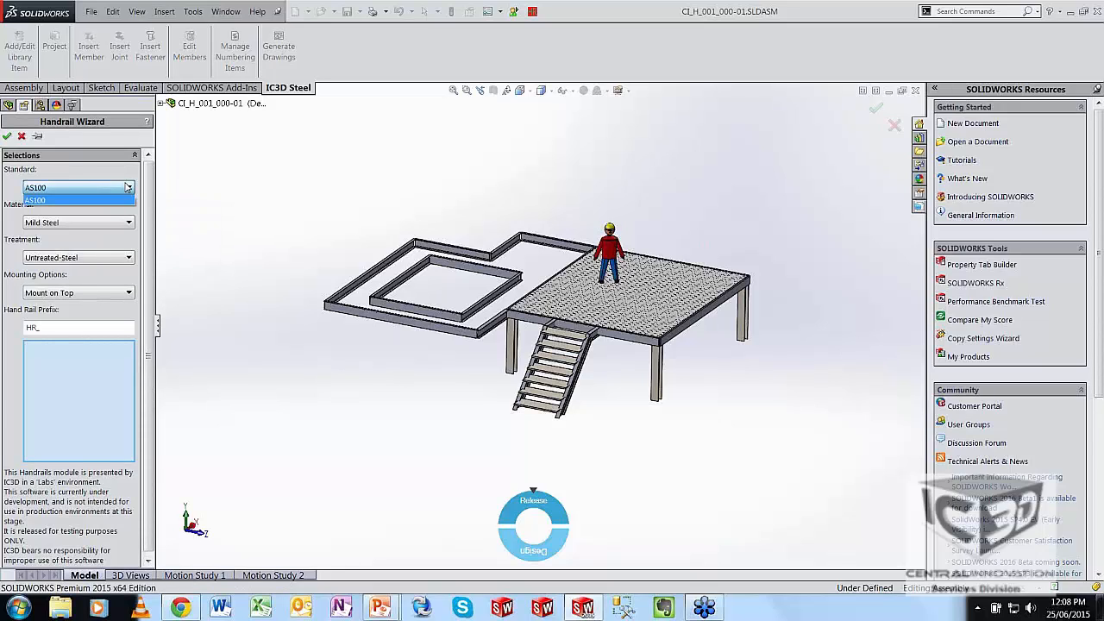
{"action": "left_click", "coordinate": [128, 188]}
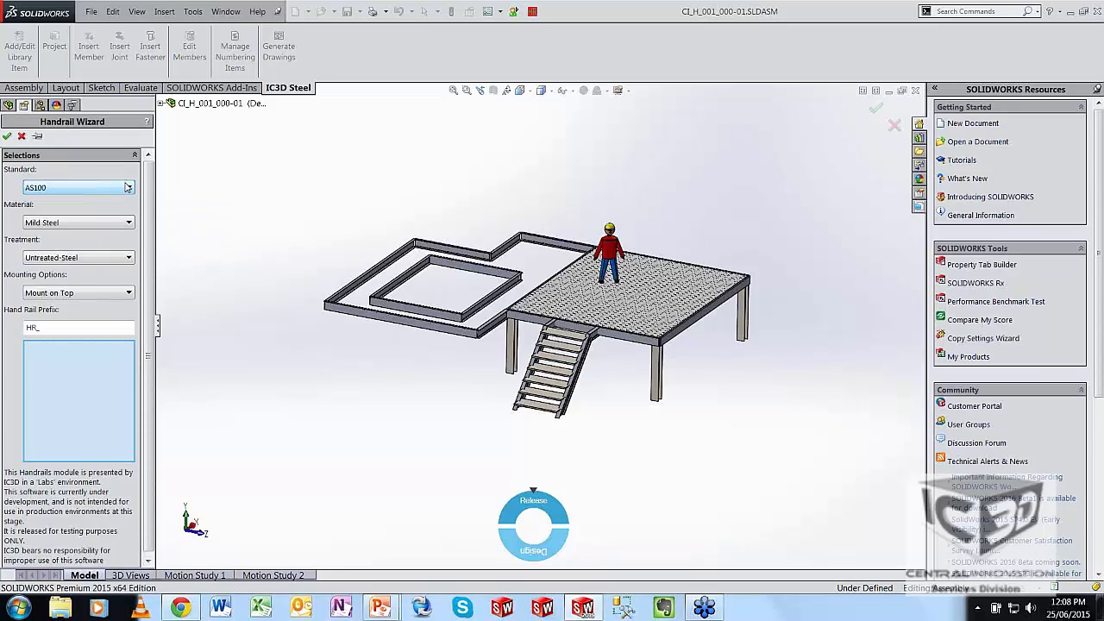
{"action": "left_click", "coordinate": [128, 226]}
{"action": "left_click", "coordinate": [129, 226]}
{"action": "left_click", "coordinate": [128, 257]}
{"action": "left_click", "coordinate": [129, 271]}
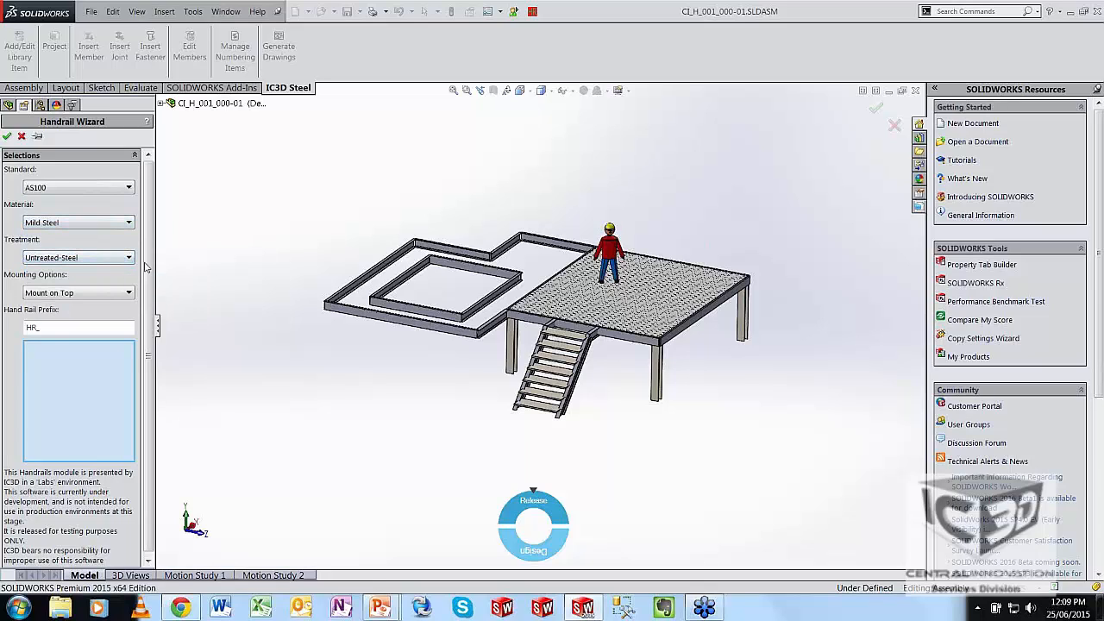
{"action": "left_click_drag", "start_coordinate": [146, 267], "coordinate": [146, 275]}
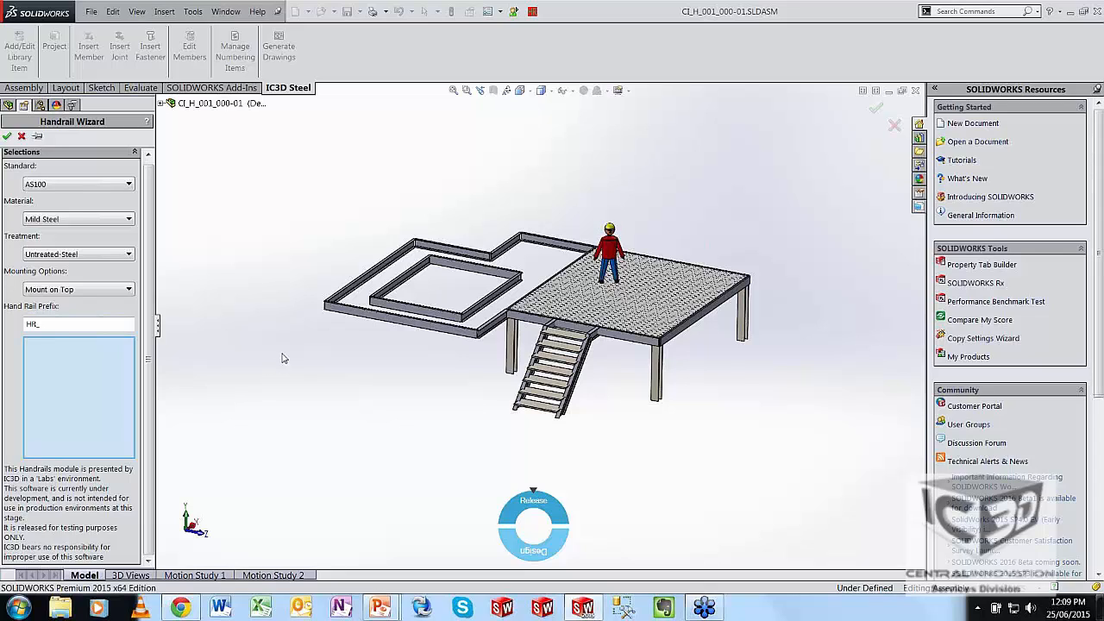
- Add an AS100 handrail in untreated mild steel, mounted on top of the front channel of the outer frame
{"action": "left_click", "coordinate": [376, 326]}
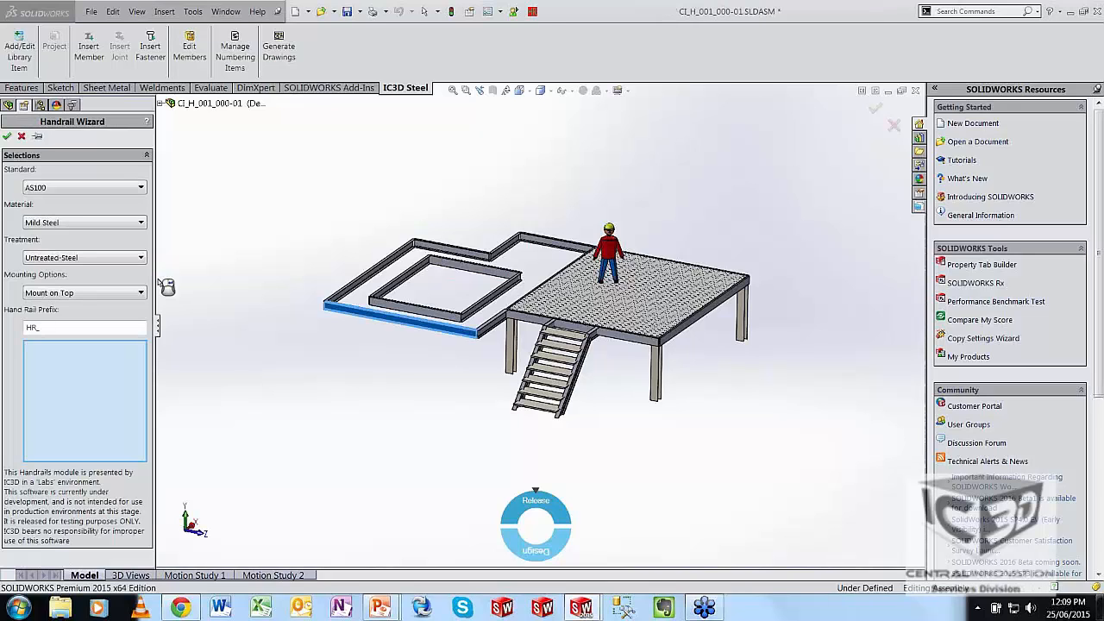
{"action": "scroll", "coordinate": [390, 346], "scroll_direction": "down", "scroll_amount": 2}
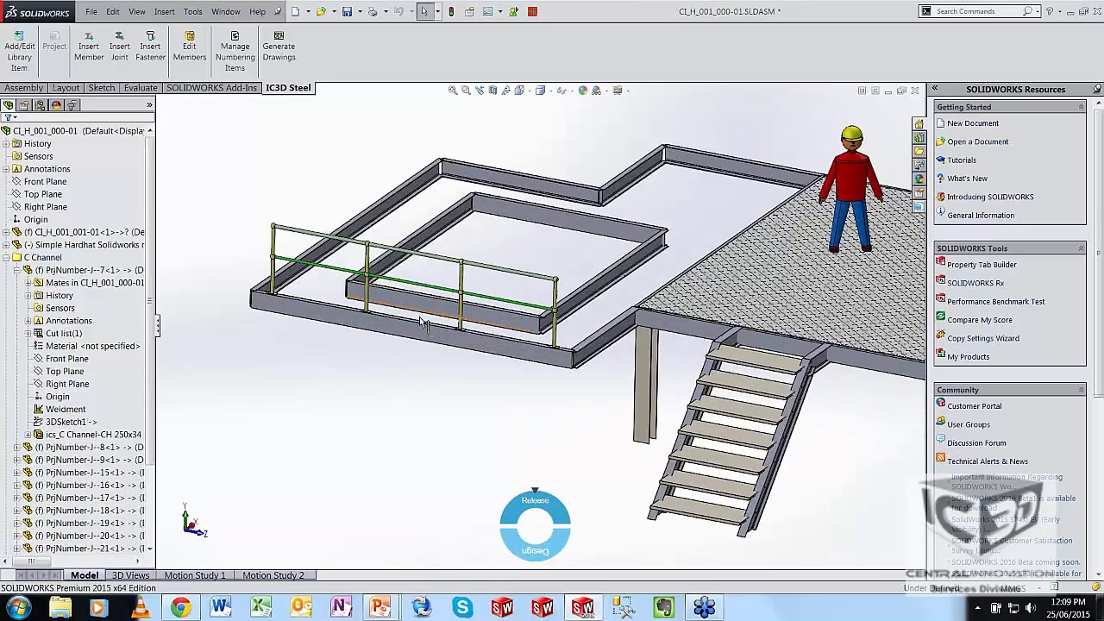
{"action": "scroll", "coordinate": [386, 326], "scroll_direction": "down", "scroll_amount": 3}
{"action": "scroll", "coordinate": [387, 326], "scroll_direction": "down", "scroll_amount": 3}
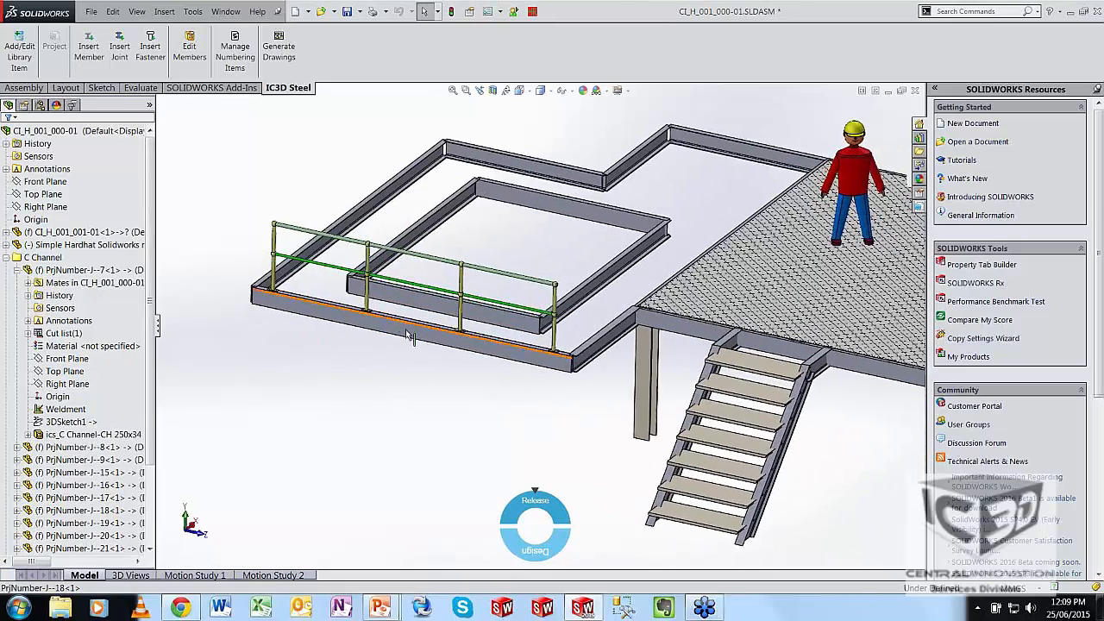
- Examine the generated handrail part in the HR_2 folder and how it sits on the outer frame
{"action": "left_click", "coordinate": [133, 345]}
{"action": "scroll", "coordinate": [133, 348], "scroll_direction": "down", "scroll_amount": 2}
{"action": "scroll", "coordinate": [133, 348], "scroll_direction": "down", "scroll_amount": 1}
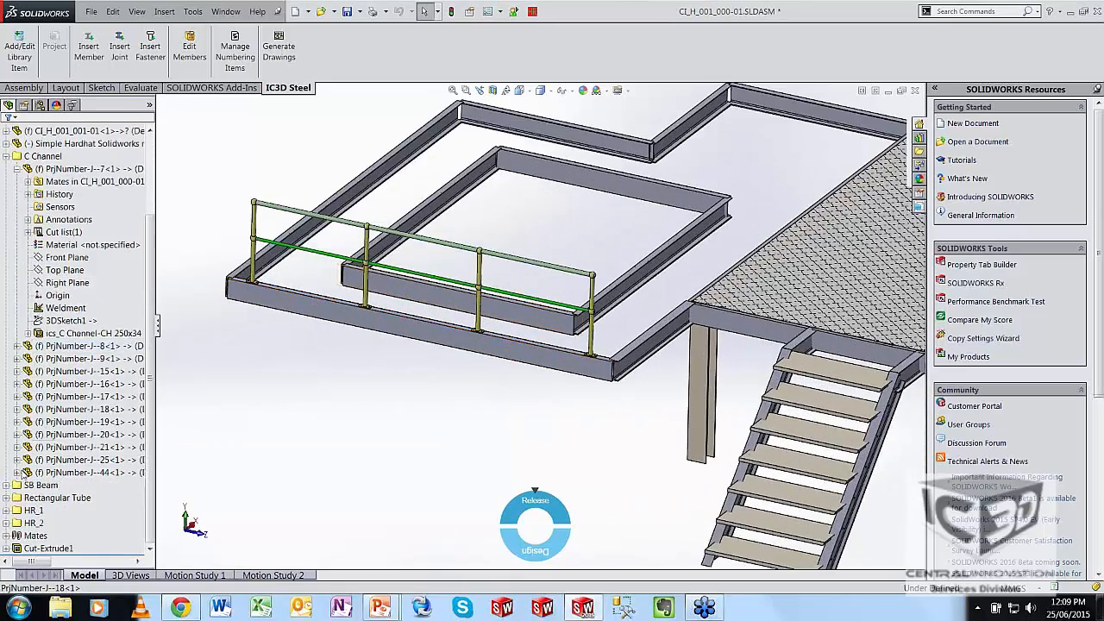
{"action": "left_click", "coordinate": [6, 523]}
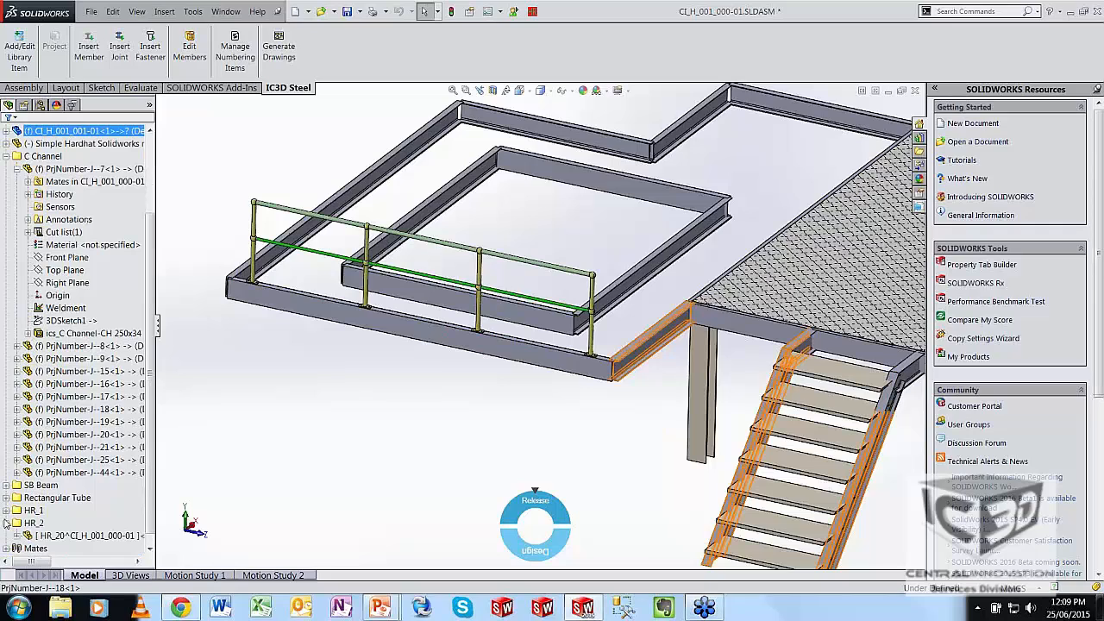
{"action": "left_click", "coordinate": [87, 536]}
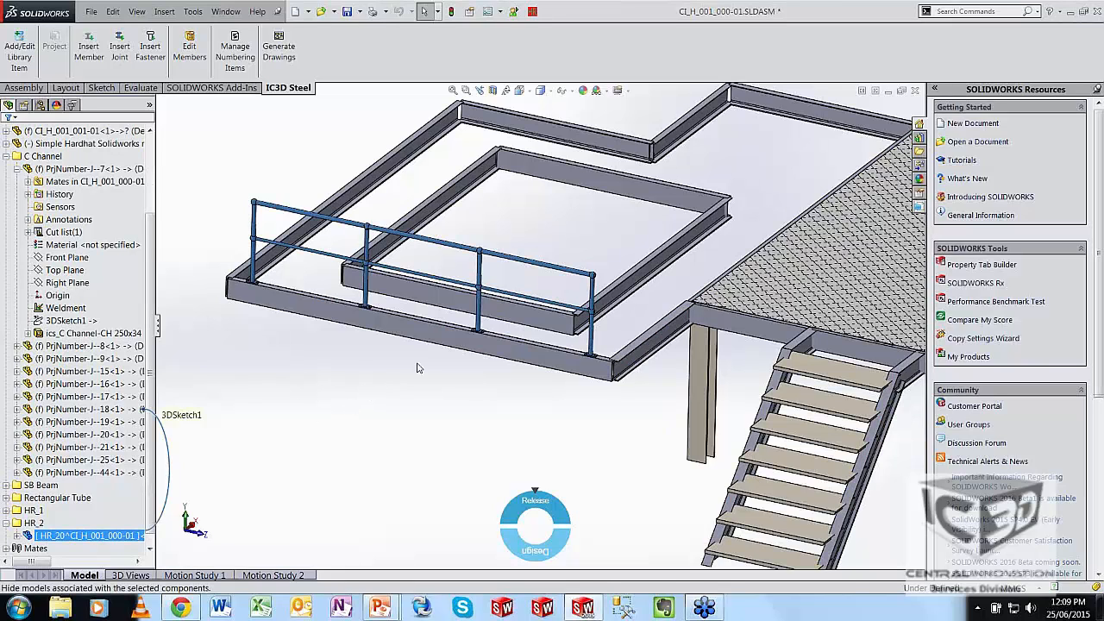
{"action": "middle_click_drag", "start_coordinate": [417, 368], "coordinate": [402, 362]}
{"action": "scroll", "coordinate": [404, 365], "scroll_direction": "up", "scroll_amount": 1}
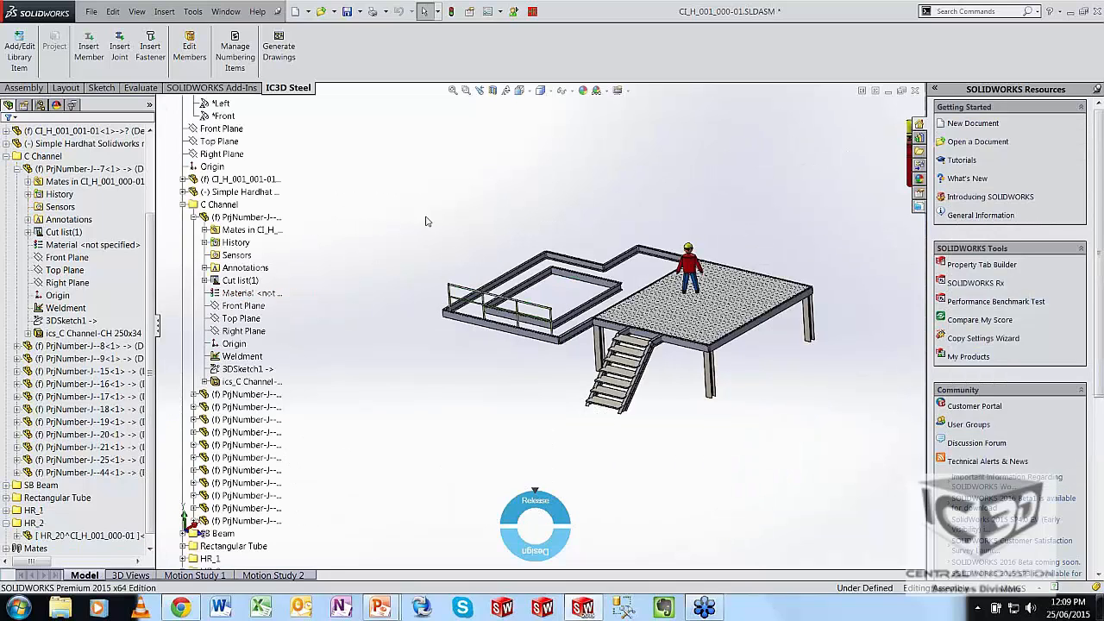
{"action": "scroll", "coordinate": [207, 165], "scroll_direction": "up", "scroll_amount": 3}
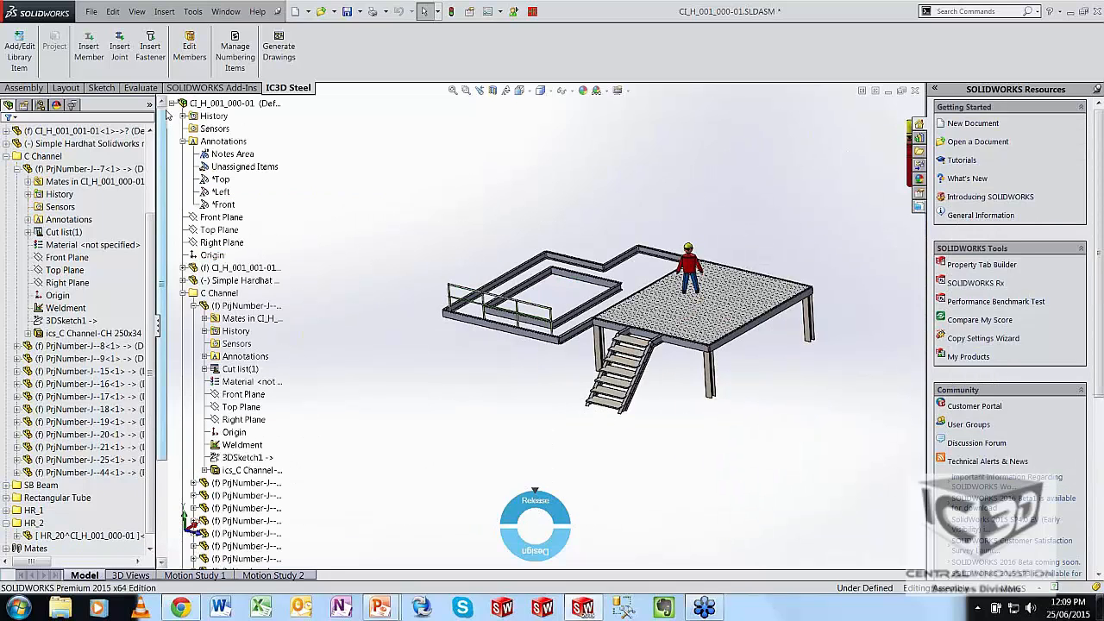
{"action": "left_click", "coordinate": [173, 103]}
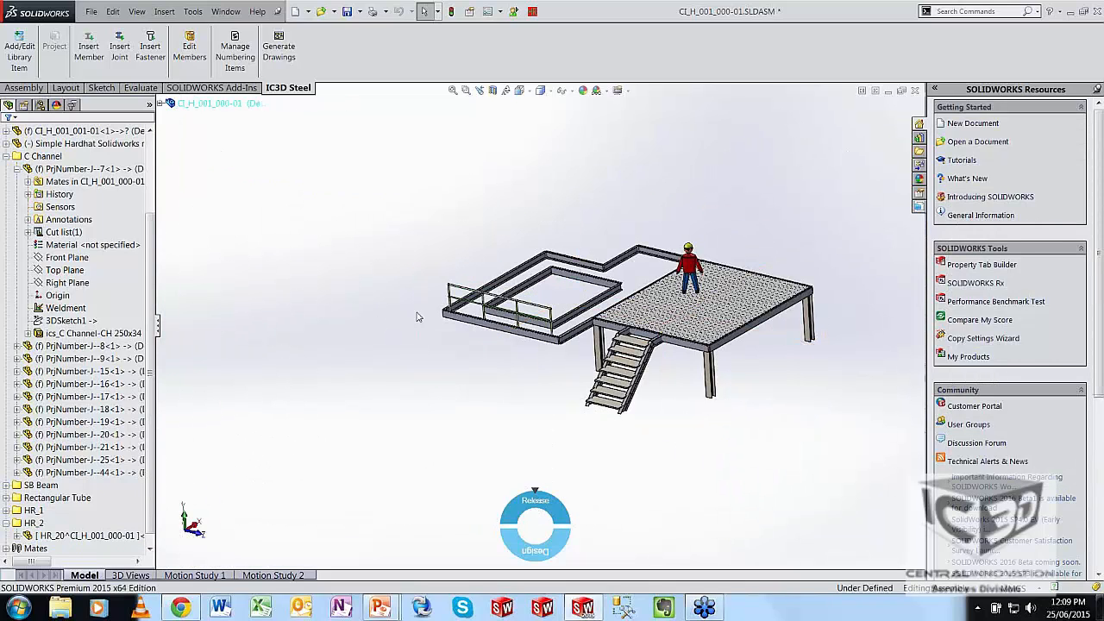
{"action": "middle_click_drag", "start_coordinate": [488, 377], "coordinate": [495, 382]}
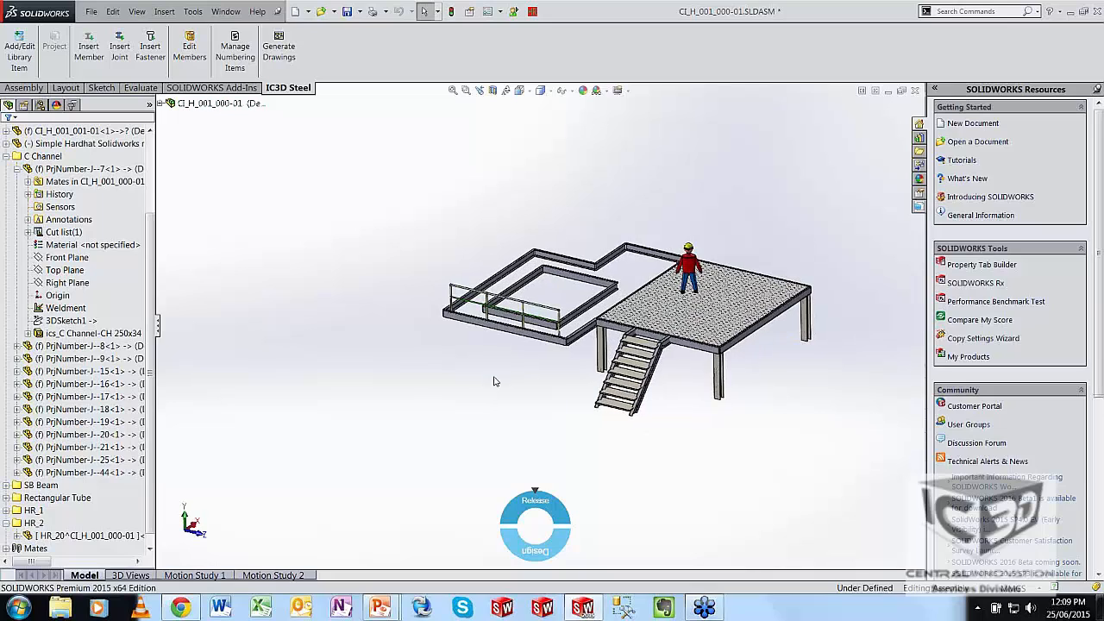
- Delete the HR_2 folder together with the handrail it contains
{"action": "left_click", "coordinate": [33, 523]}
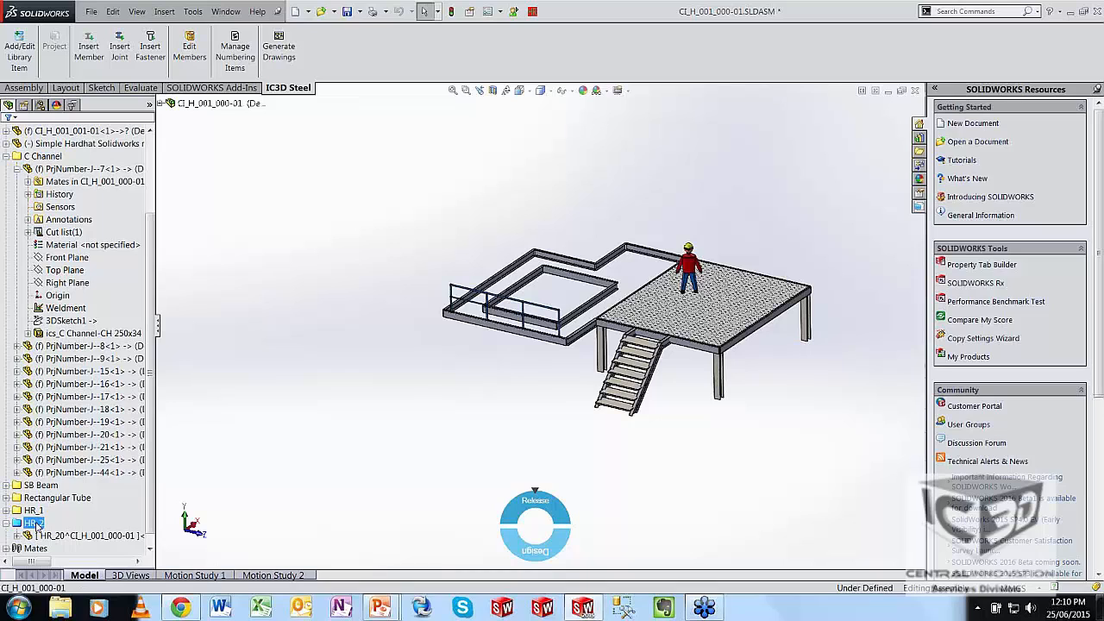
{"action": "key", "text": "Delete"}
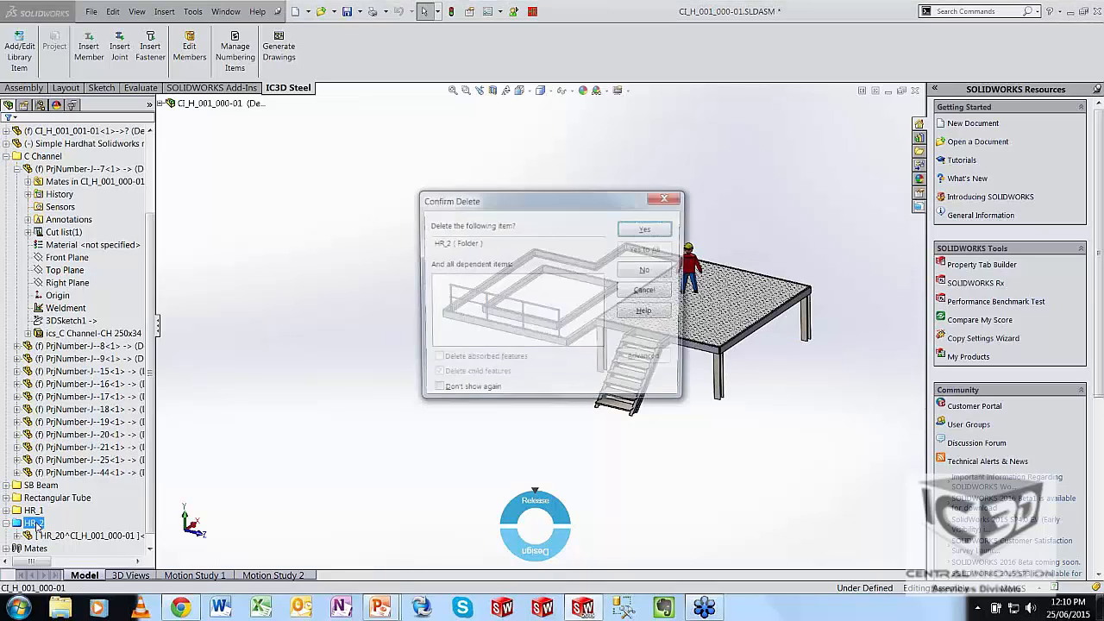
{"action": "left_click", "coordinate": [647, 228]}
{"action": "left_click", "coordinate": [585, 335]}
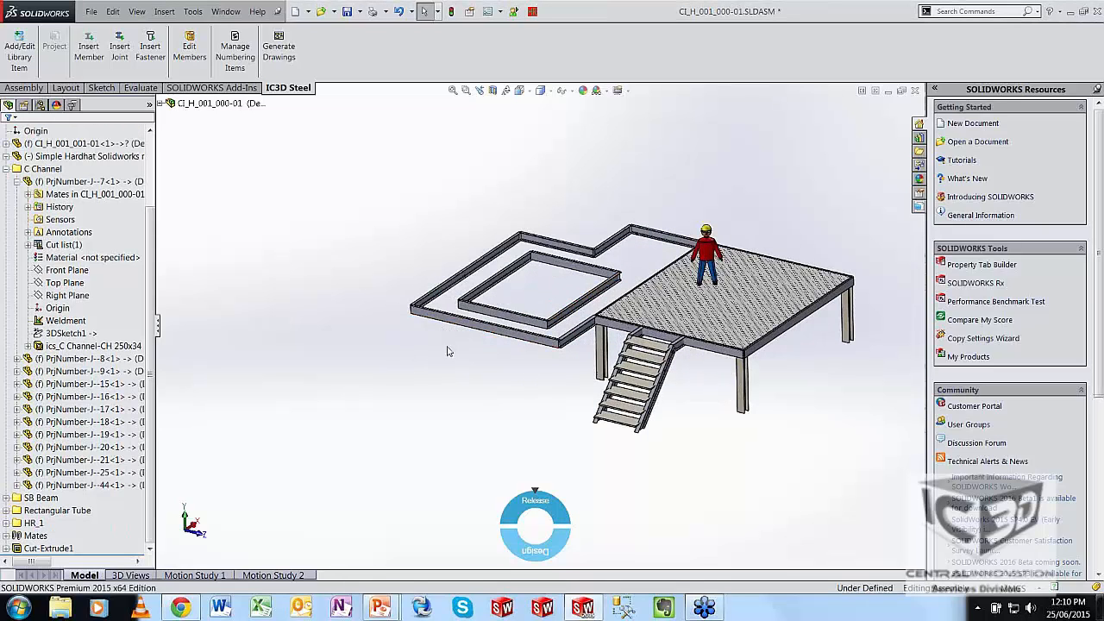
- Create a top-mounted AS100 handrail in untreated mild steel along the outer frame's front channel and the adjoining side channel
{"action": "left_click", "coordinate": [533, 16]}
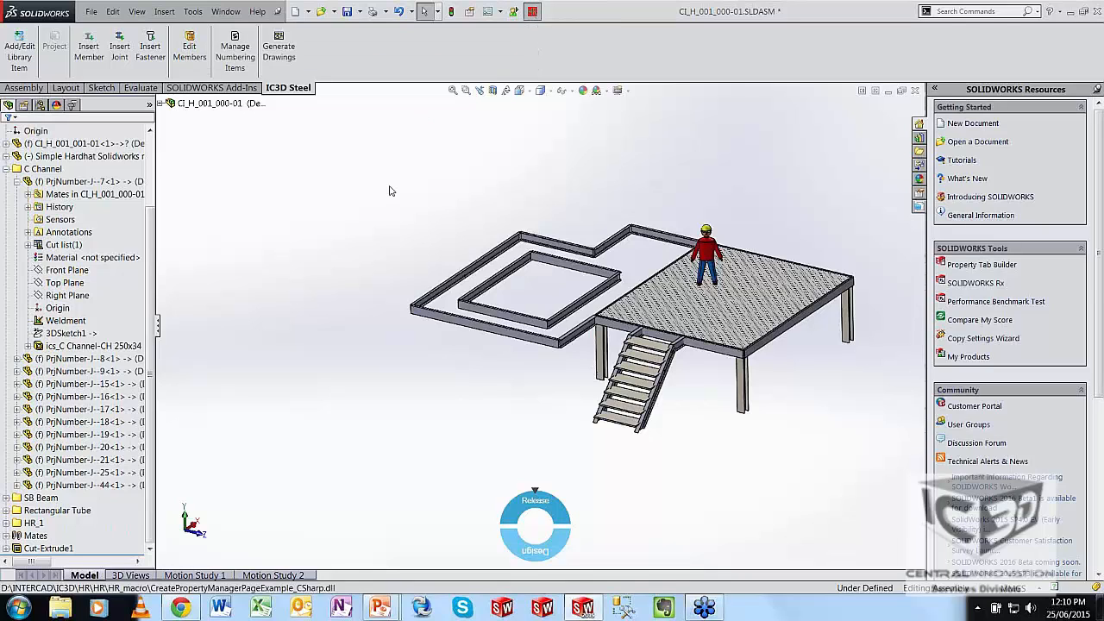
{"action": "scroll", "coordinate": [413, 243], "scroll_direction": "down", "scroll_amount": 3}
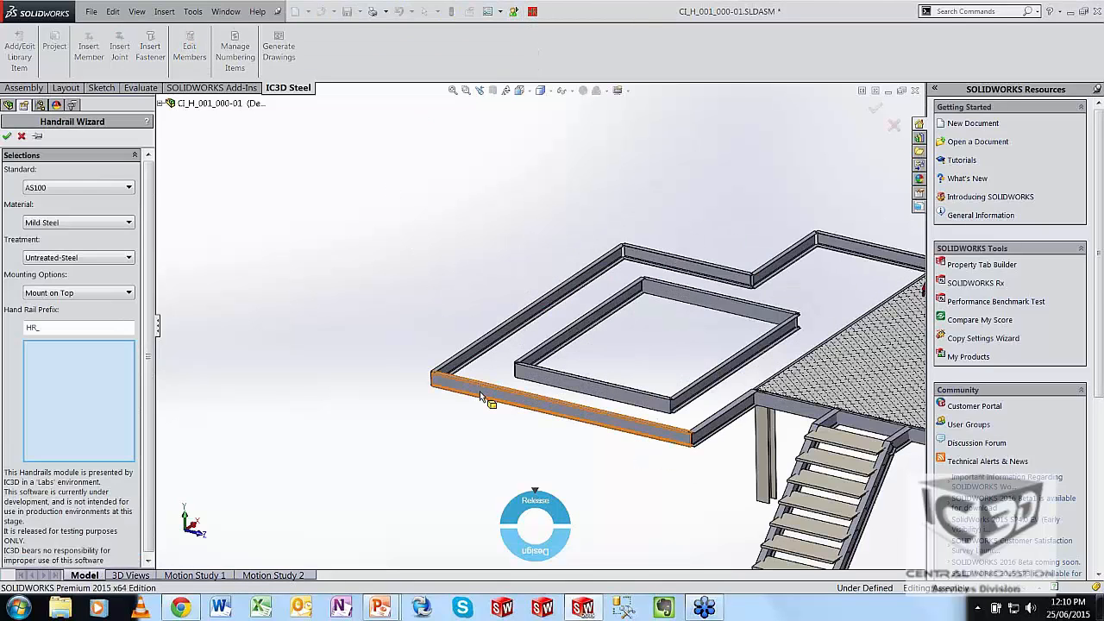
{"action": "left_click", "coordinate": [479, 388]}
{"action": "left_click", "coordinate": [475, 363]}
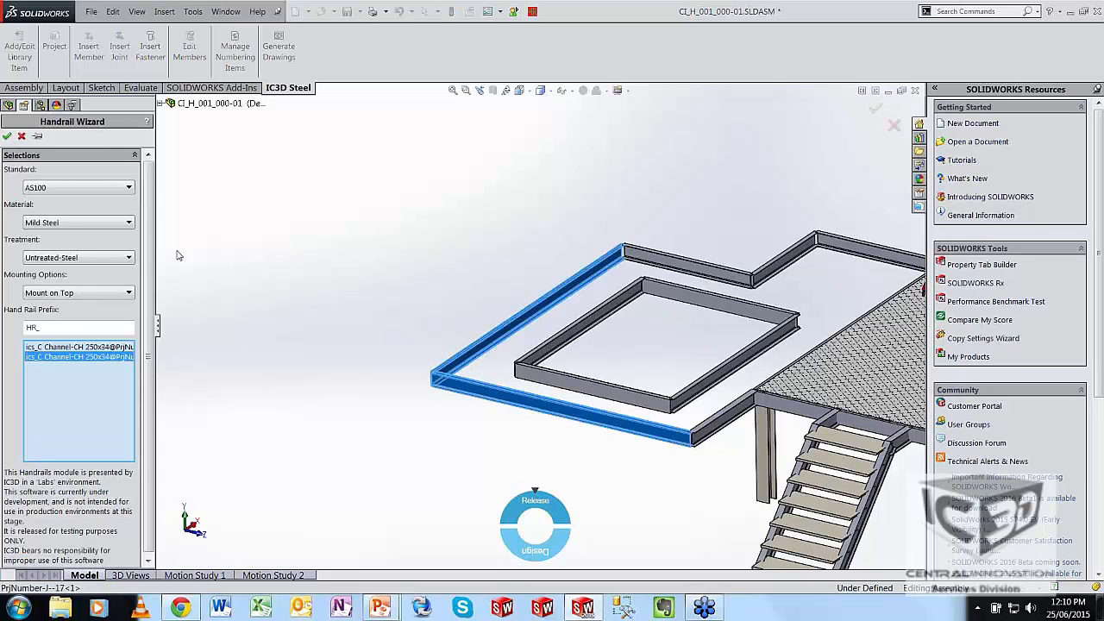
{"action": "left_click", "coordinate": [7, 137]}
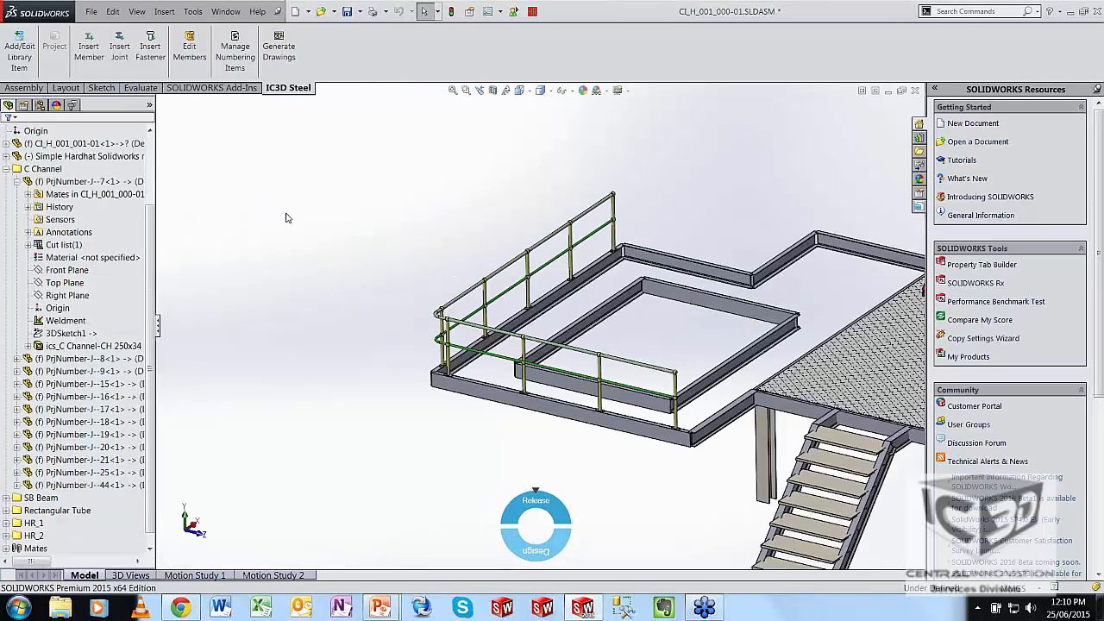
- Examine the corner where the two handrail runs meet, including its rails, posts and base plates
{"action": "scroll", "coordinate": [470, 331], "scroll_direction": "down", "scroll_amount": 3}
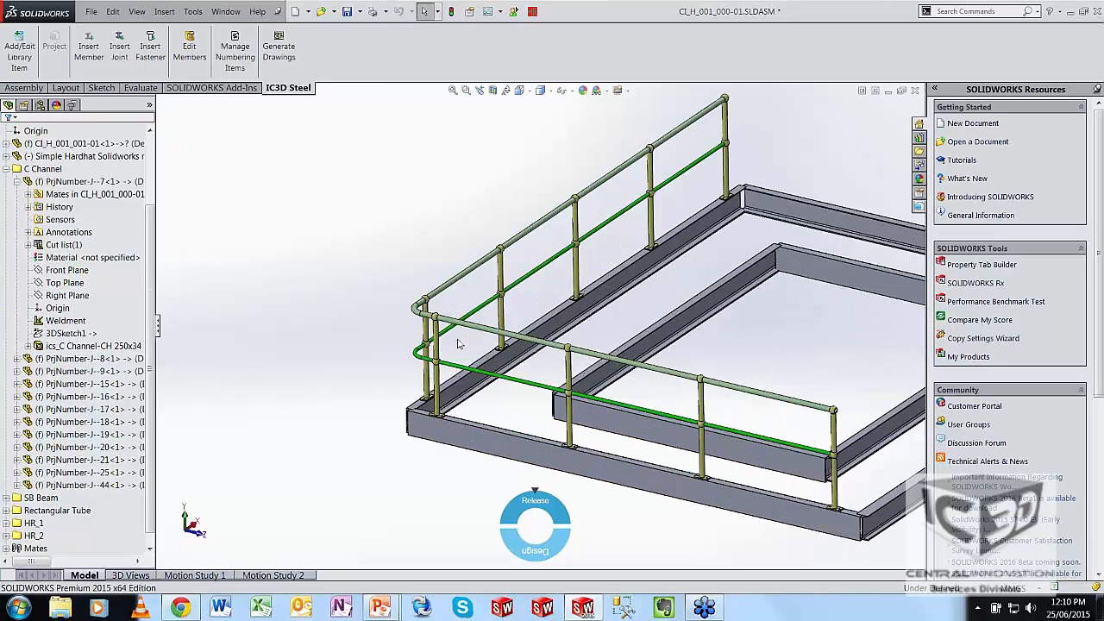
{"action": "middle_click_drag", "start_coordinate": [415, 306], "coordinate": [423, 317]}
{"action": "scroll", "coordinate": [423, 317], "scroll_direction": "down", "scroll_amount": 2}
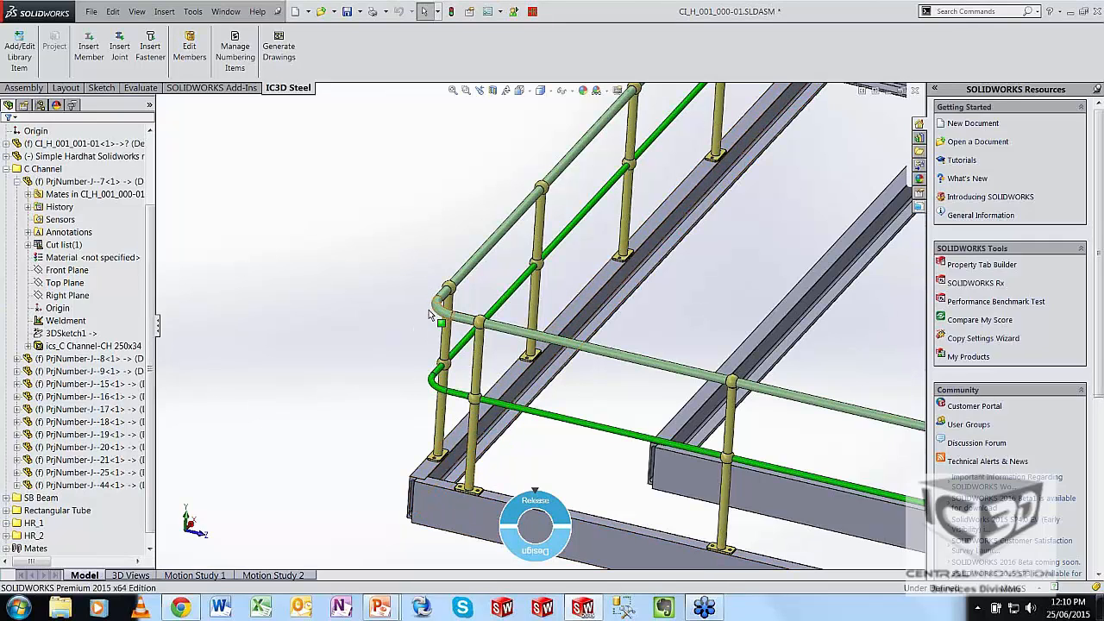
{"action": "scroll", "coordinate": [421, 318], "scroll_direction": "up", "scroll_amount": 2}
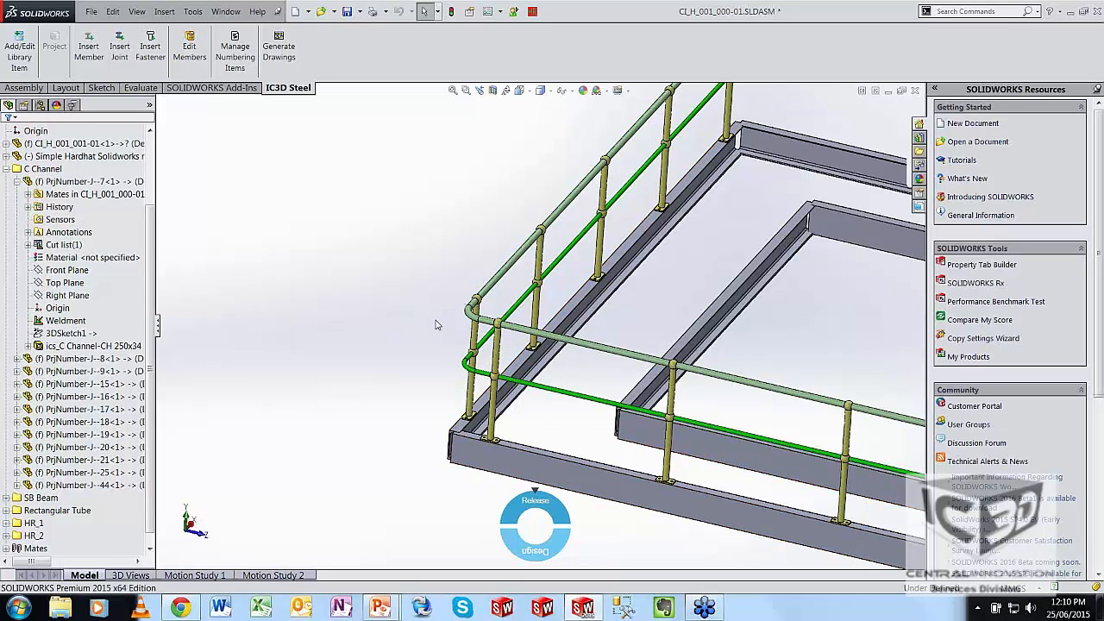
{"action": "scroll", "coordinate": [390, 337], "scroll_direction": "up", "scroll_amount": 3}
{"action": "middle_click_drag", "start_coordinate": [427, 340], "coordinate": [445, 354]}
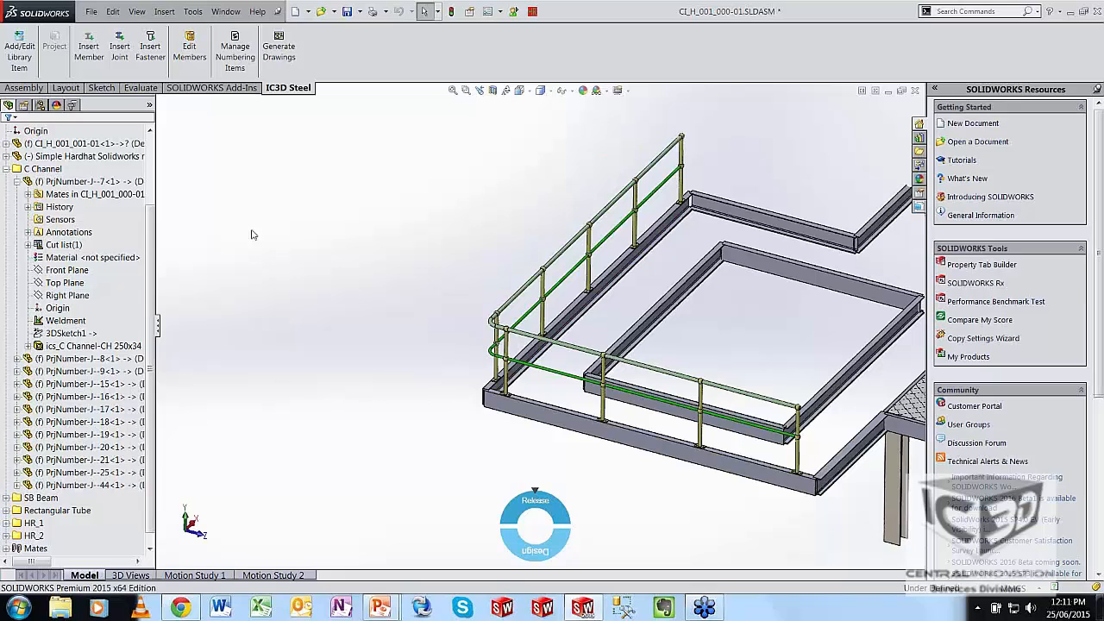
- Delete the HR_2 folder and its contents, removing both handrail runs from the outer frame
{"action": "right_click", "coordinate": [34, 536]}
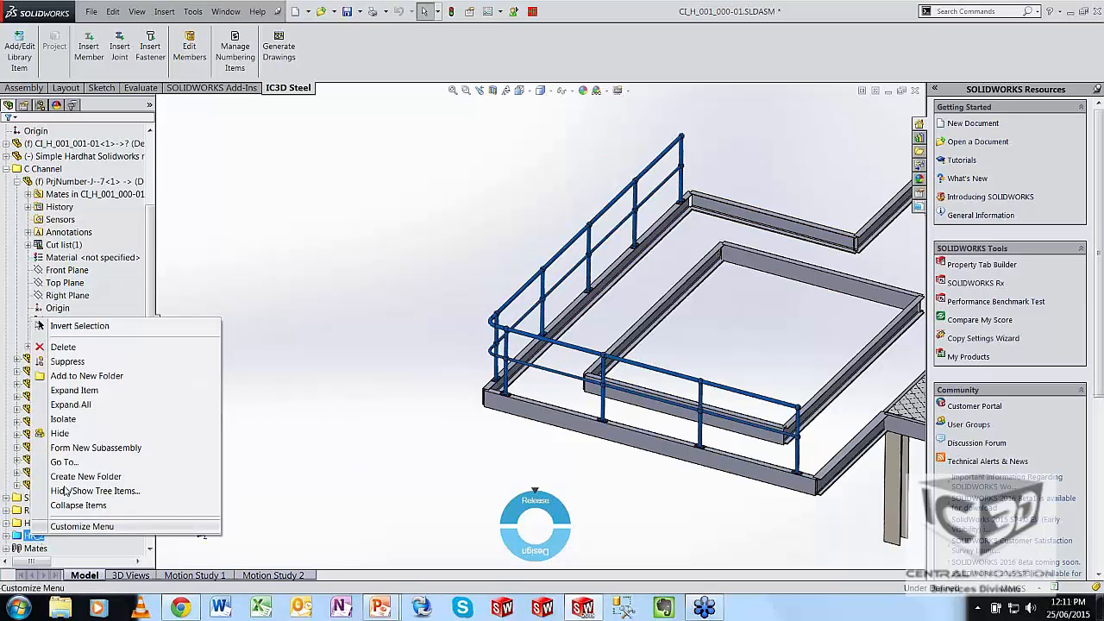
{"action": "left_click", "coordinate": [158, 348]}
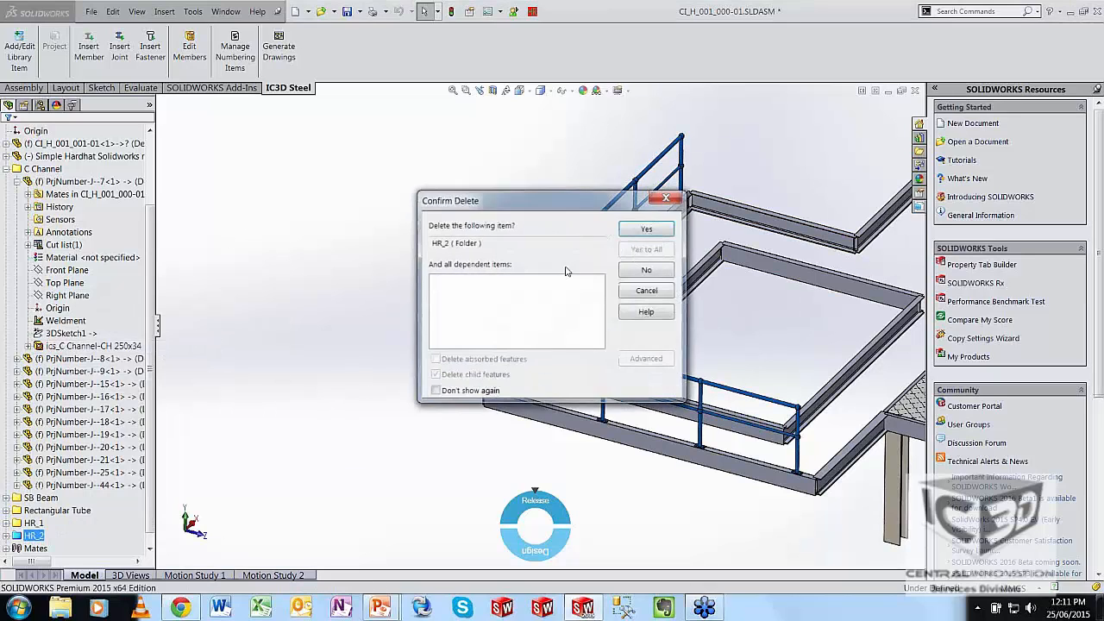
{"action": "left_click", "coordinate": [647, 229]}
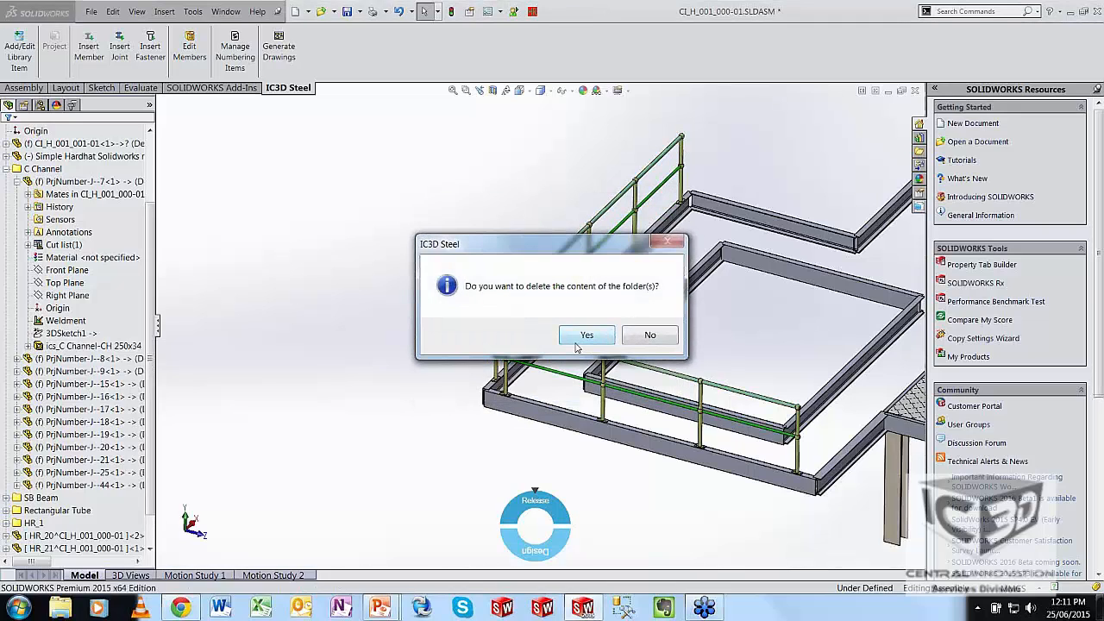
{"action": "left_click", "coordinate": [582, 336]}
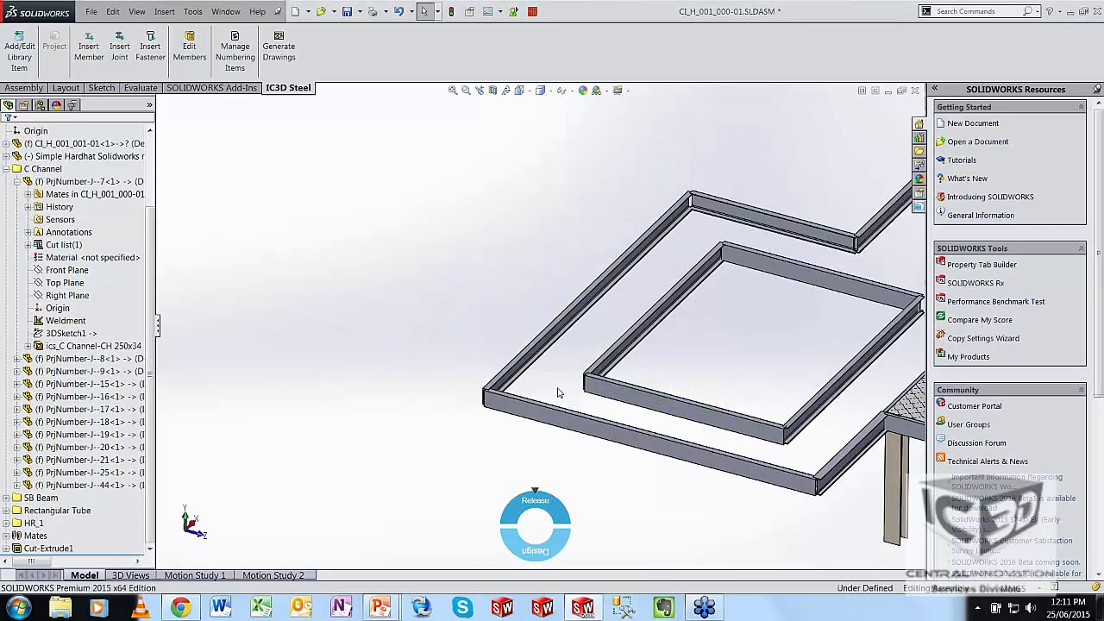
- Set up a top-mounted AS100 handrail in untreated mild steel, selecting the platform's front channel and the two short beams flanking the stairs
{"action": "scroll", "coordinate": [559, 388], "scroll_direction": "down", "scroll_amount": 2}
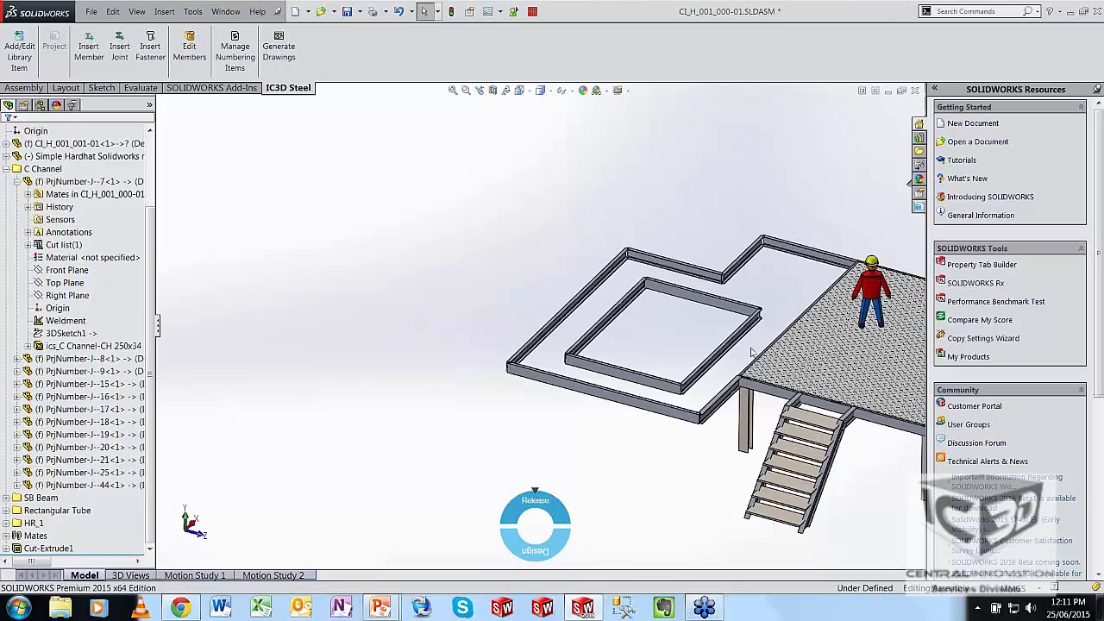
{"action": "scroll", "coordinate": [752, 358], "scroll_direction": "down", "scroll_amount": 1}
{"action": "scroll", "coordinate": [759, 395], "scroll_direction": "down", "scroll_amount": 3}
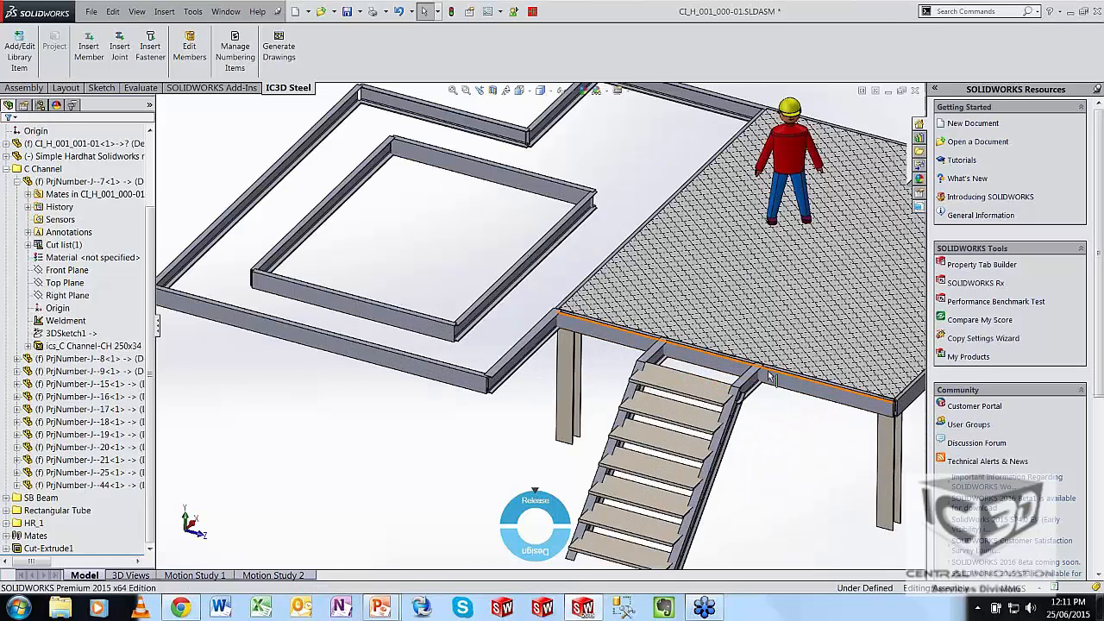
{"action": "scroll", "coordinate": [765, 392], "scroll_direction": "down", "scroll_amount": 1}
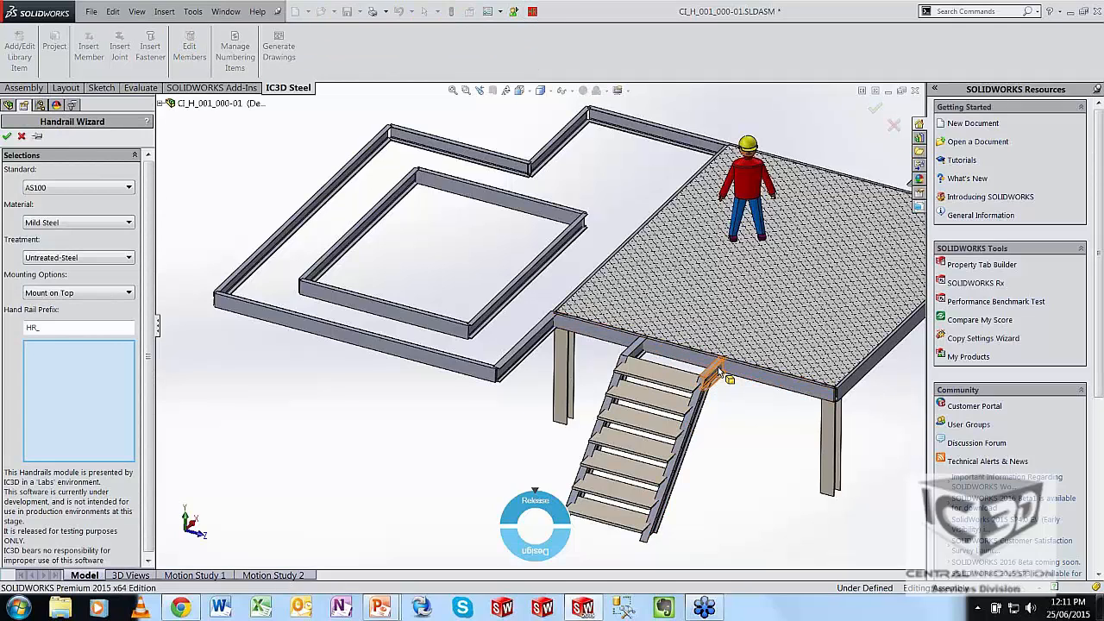
{"action": "left_click", "coordinate": [716, 370]}
{"action": "left_click", "coordinate": [634, 346]}
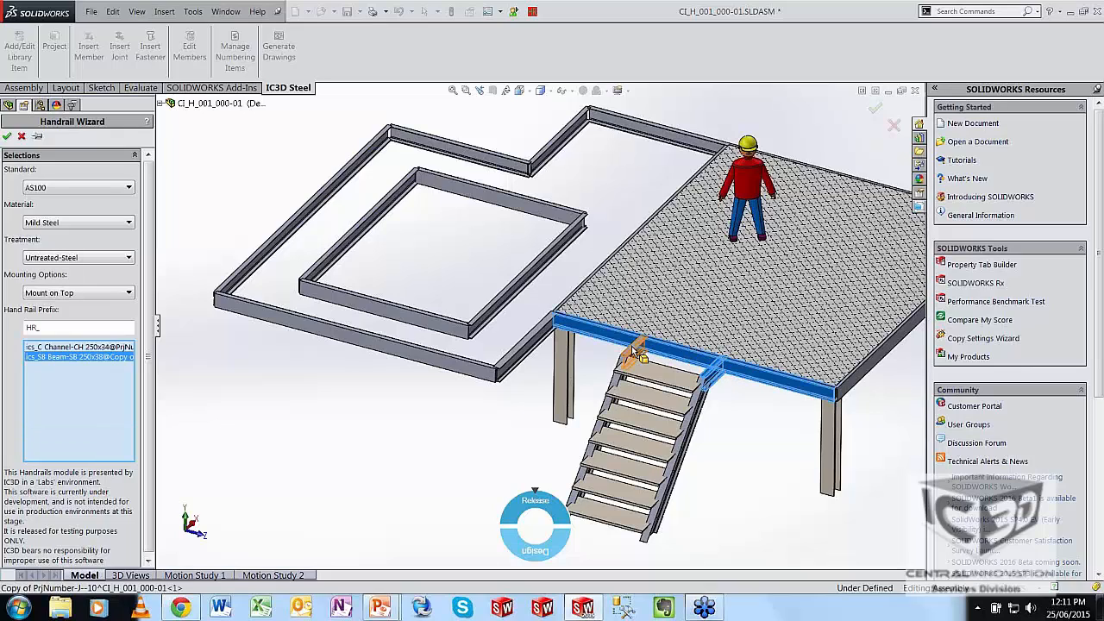
{"action": "left_click", "coordinate": [636, 350]}
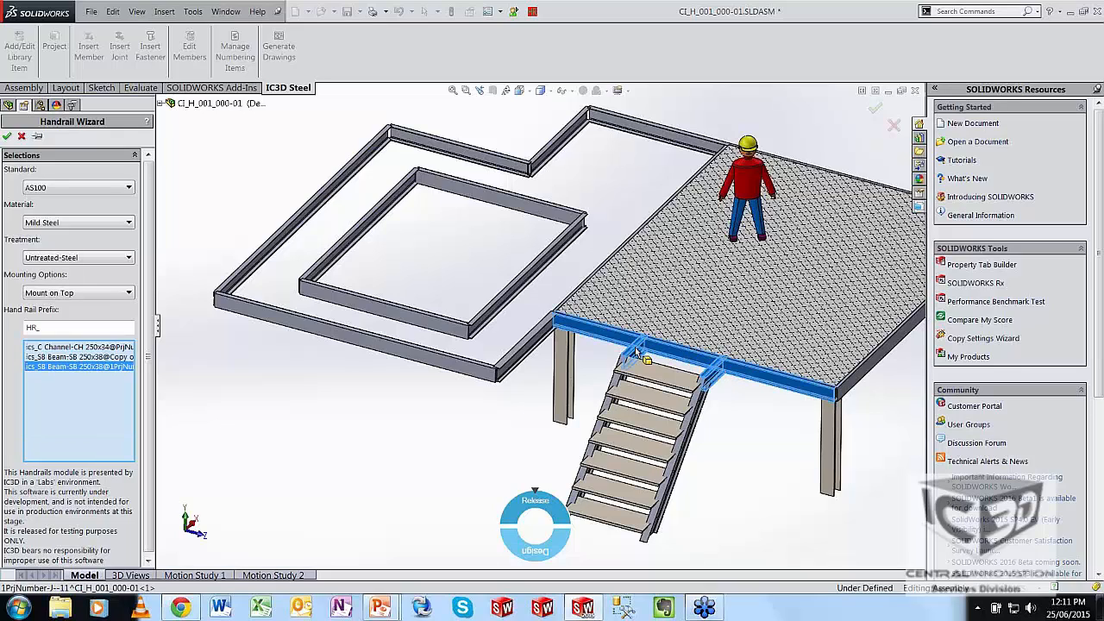
- Add the remaining outer frame members around the platform and the stair-opening extension to the handrail selection, and generate the handrail
{"action": "left_click", "coordinate": [866, 372]}
{"action": "left_click", "coordinate": [613, 127]}
{"action": "left_click", "coordinate": [540, 153]}
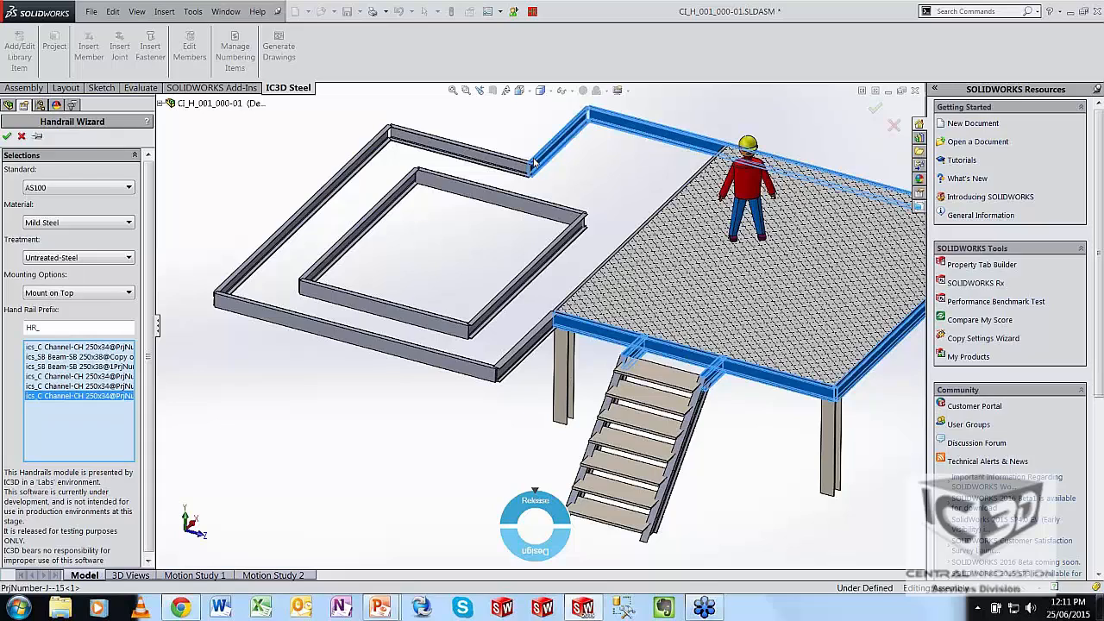
{"action": "left_click", "coordinate": [515, 164]}
{"action": "left_click", "coordinate": [347, 168]}
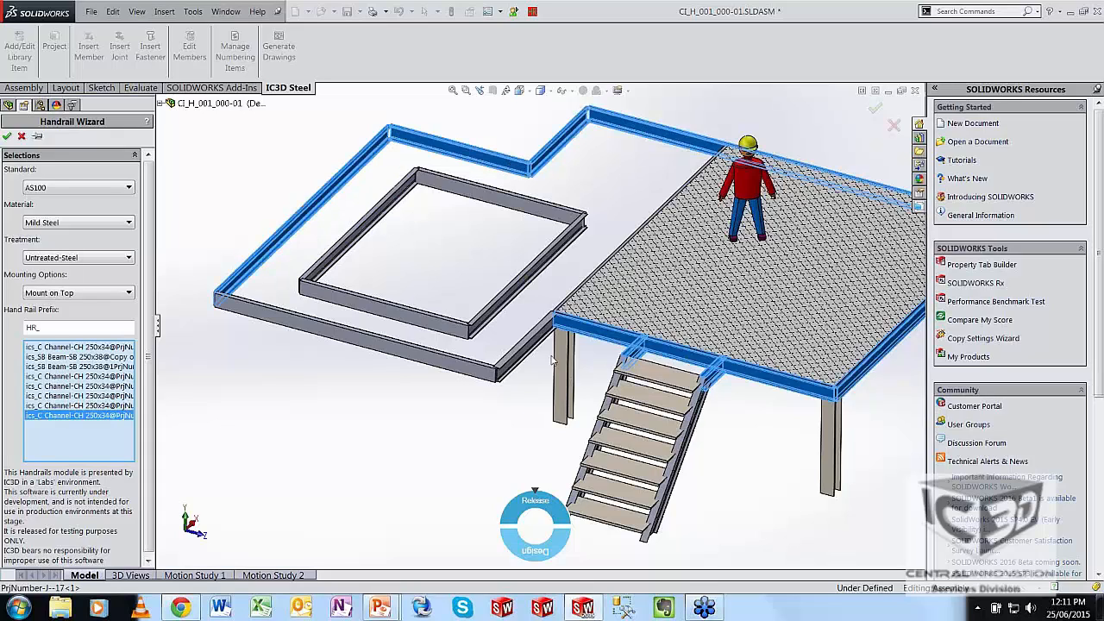
{"action": "left_click", "coordinate": [521, 361]}
{"action": "left_click", "coordinate": [431, 364]}
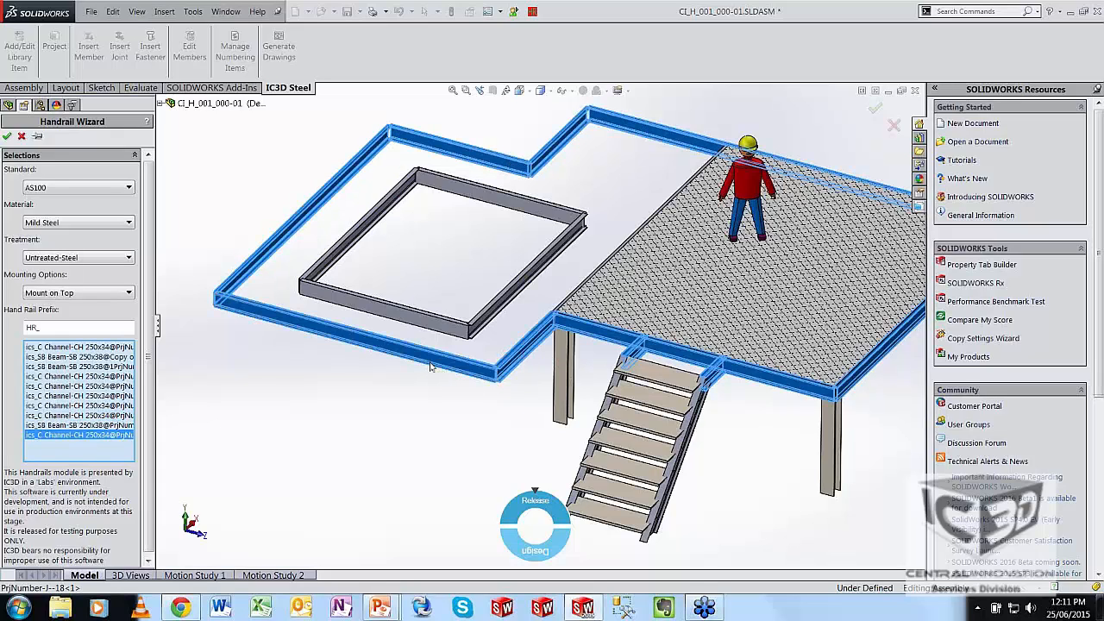
{"action": "left_click_drag", "start_coordinate": [155, 431], "coordinate": [182, 431]}
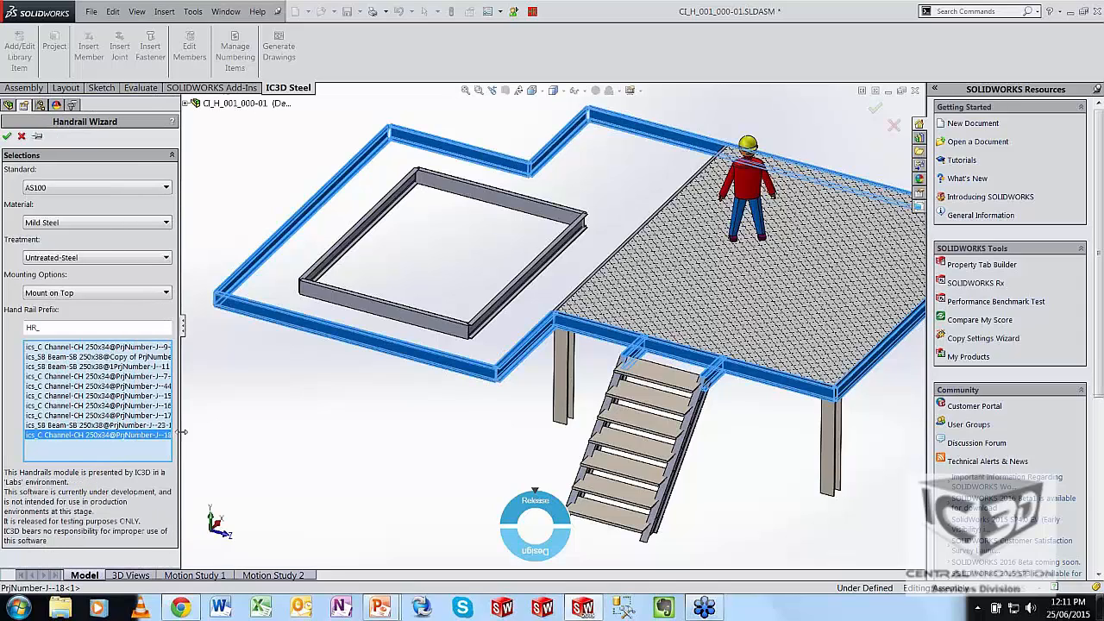
{"action": "left_click", "coordinate": [7, 137]}
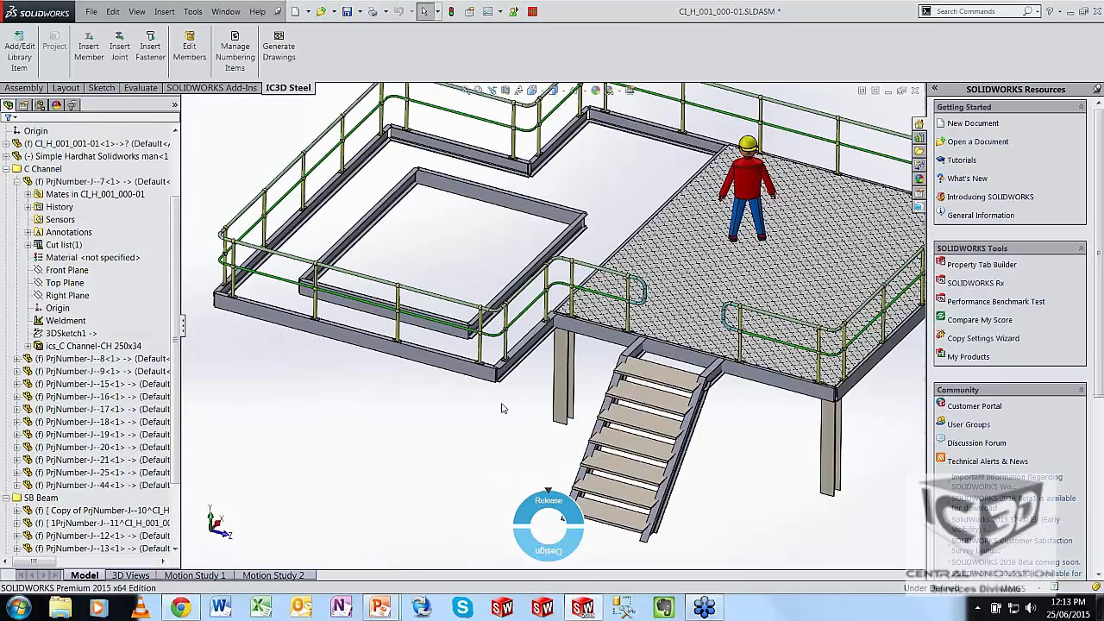
- Examine the perimeter handrail, including its corners and the looped rail ends on both sides of the stair entrance
{"action": "key", "text": "f"}
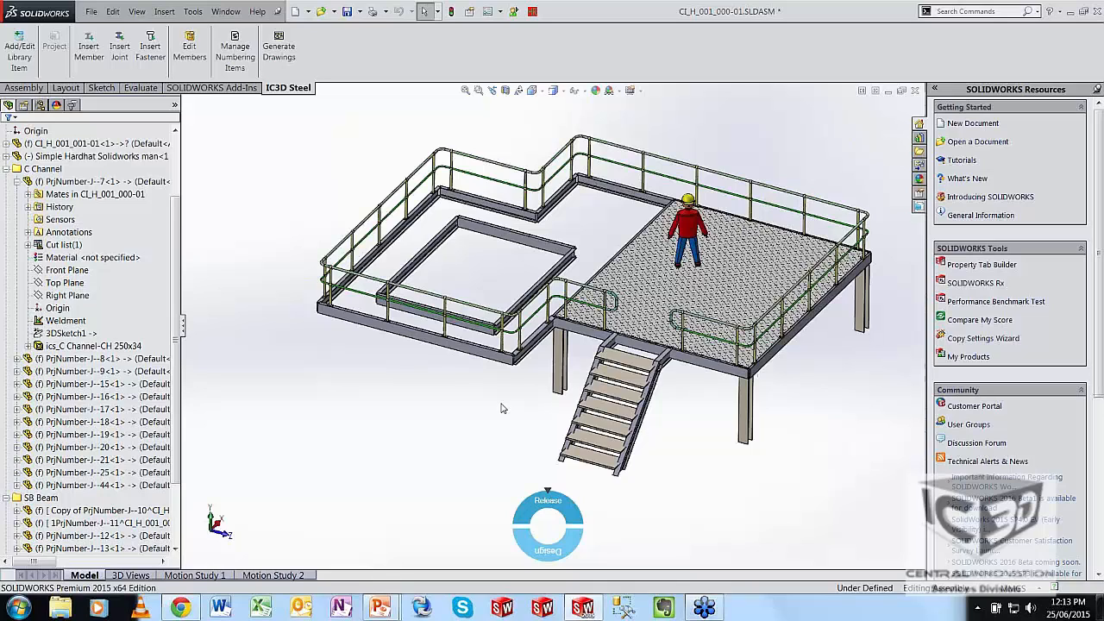
{"action": "middle_click_drag", "start_coordinate": [503, 409], "coordinate": [492, 372]}
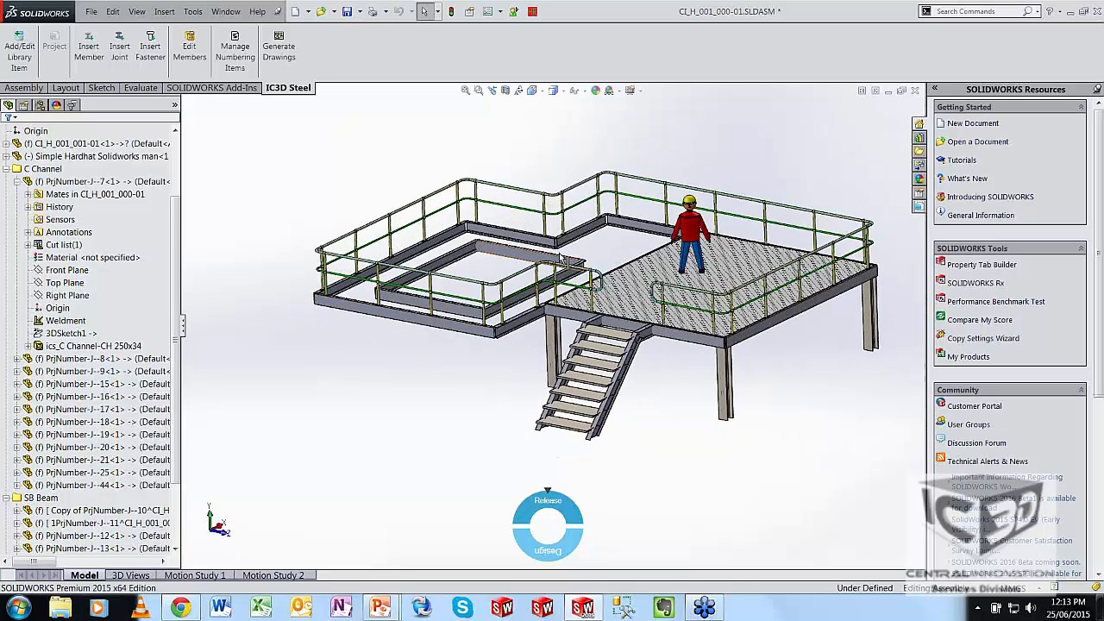
{"action": "middle_click_drag", "start_coordinate": [582, 247], "coordinate": [580, 247]}
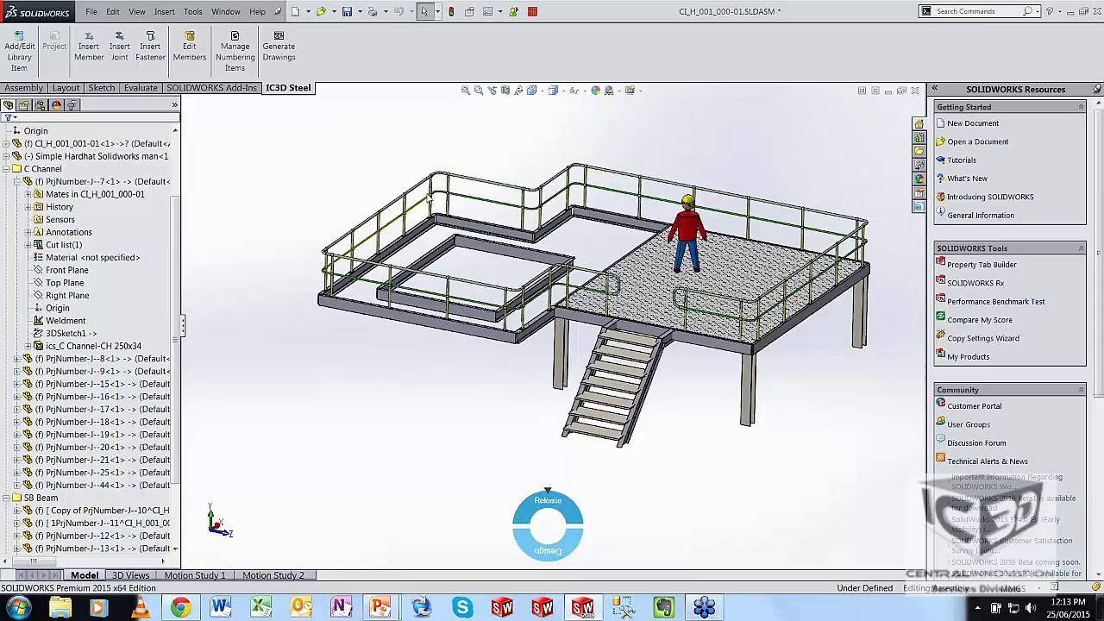
{"action": "scroll", "coordinate": [606, 312], "scroll_direction": "down", "scroll_amount": 2}
{"action": "scroll", "coordinate": [607, 312], "scroll_direction": "down", "scroll_amount": 2}
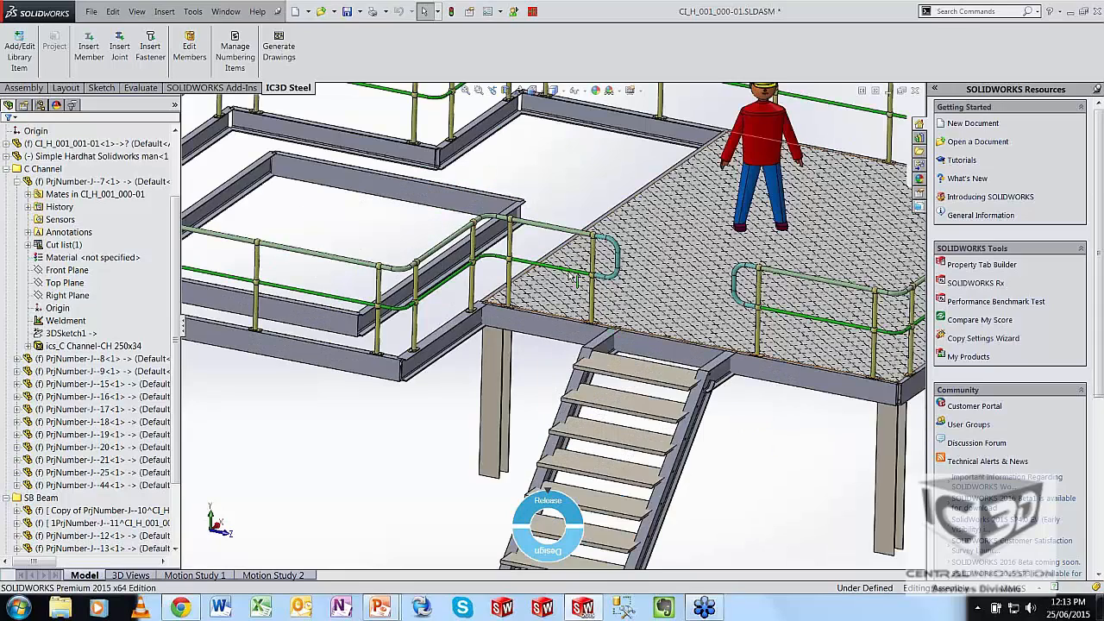
{"action": "scroll", "coordinate": [621, 290], "scroll_direction": "down", "scroll_amount": 2}
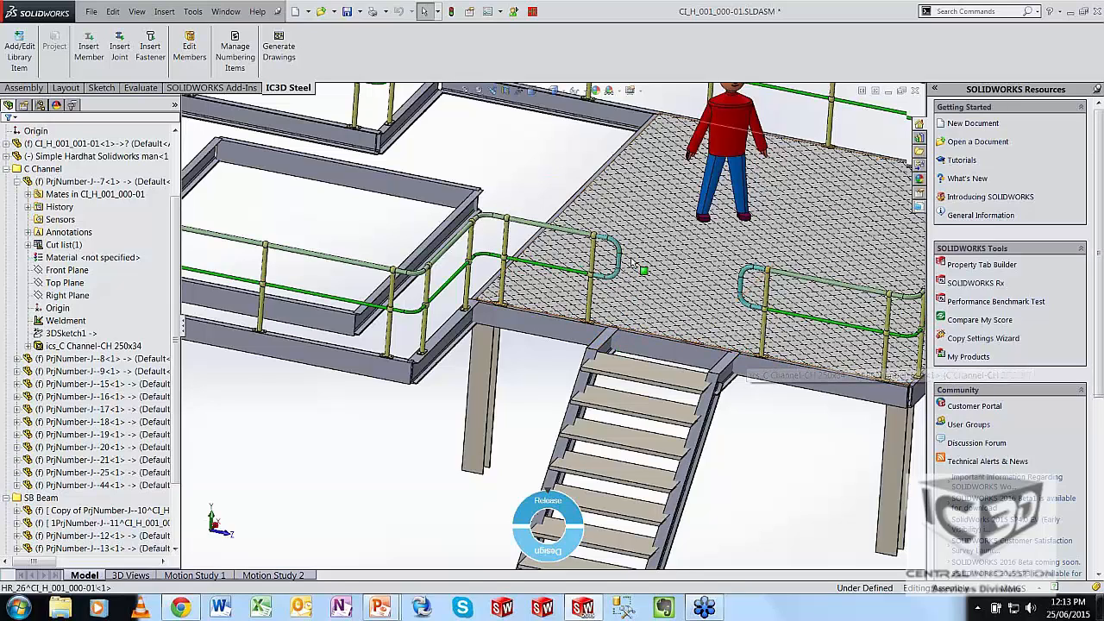
{"action": "scroll", "coordinate": [632, 262], "scroll_direction": "down", "scroll_amount": 2}
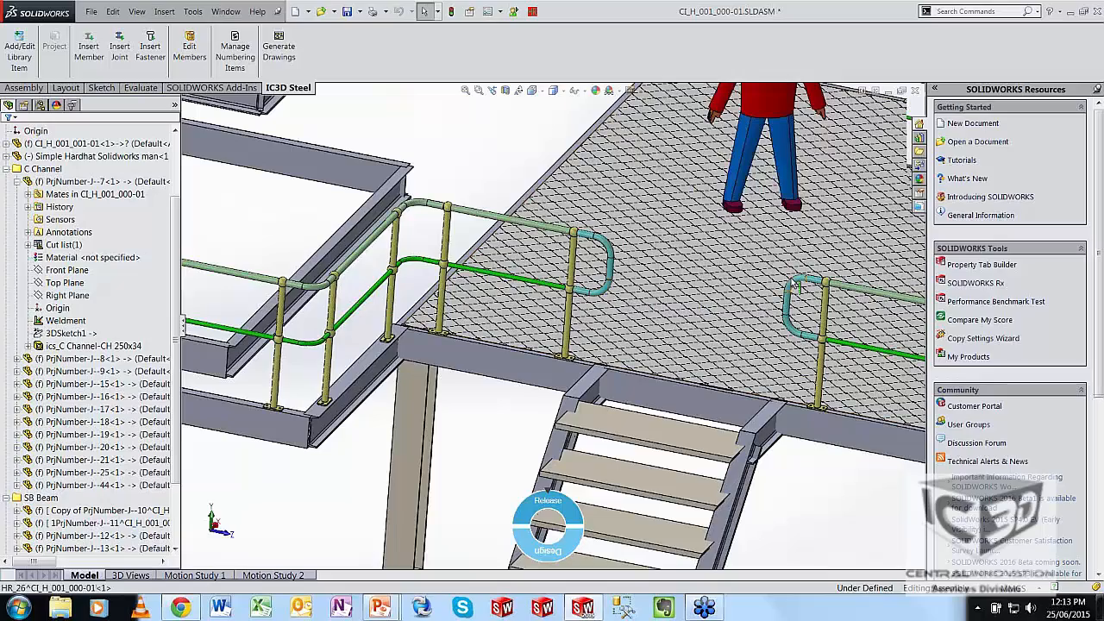
{"action": "scroll", "coordinate": [778, 366], "scroll_direction": "up", "scroll_amount": 2}
{"action": "middle_click_drag", "start_coordinate": [782, 368], "coordinate": [751, 367]}
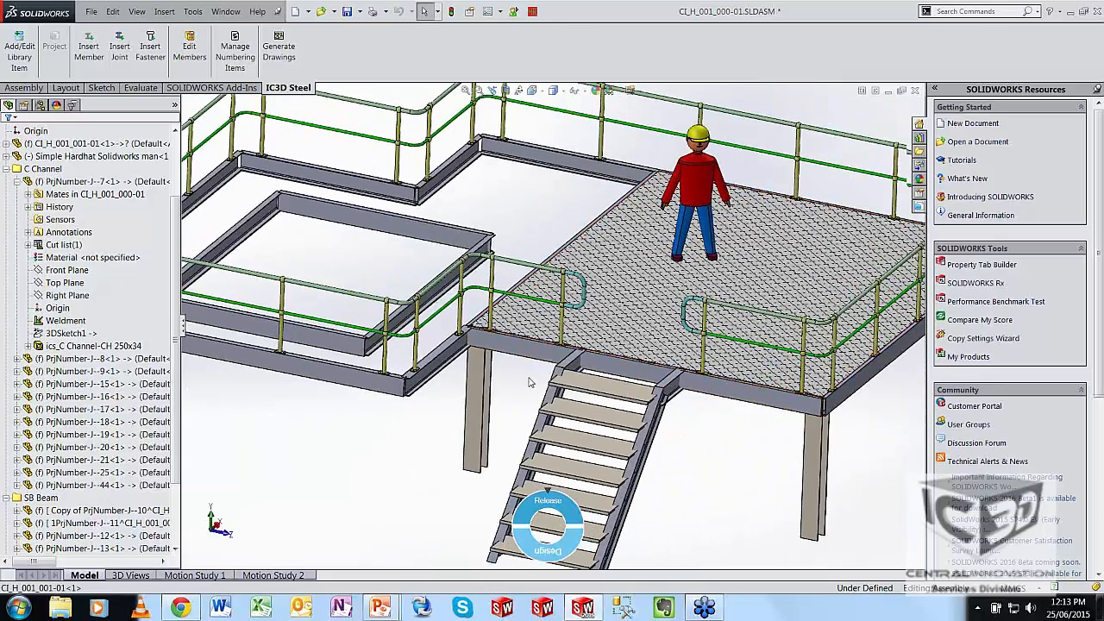
{"action": "scroll", "coordinate": [530, 383], "scroll_direction": "up", "scroll_amount": 1}
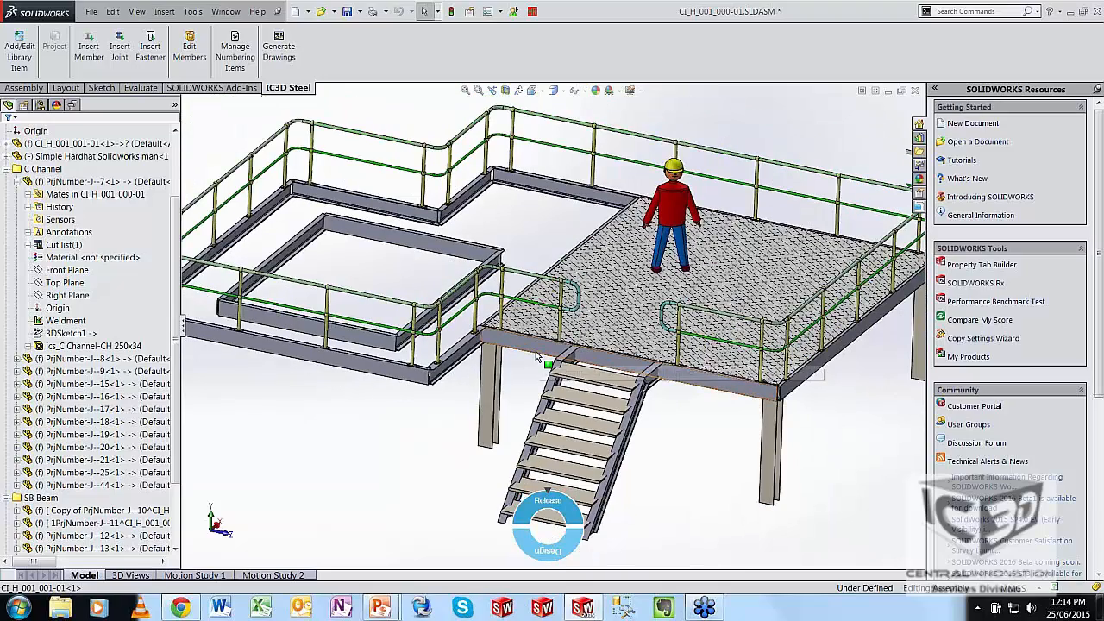
{"action": "scroll", "coordinate": [529, 375], "scroll_direction": "down", "scroll_amount": 2}
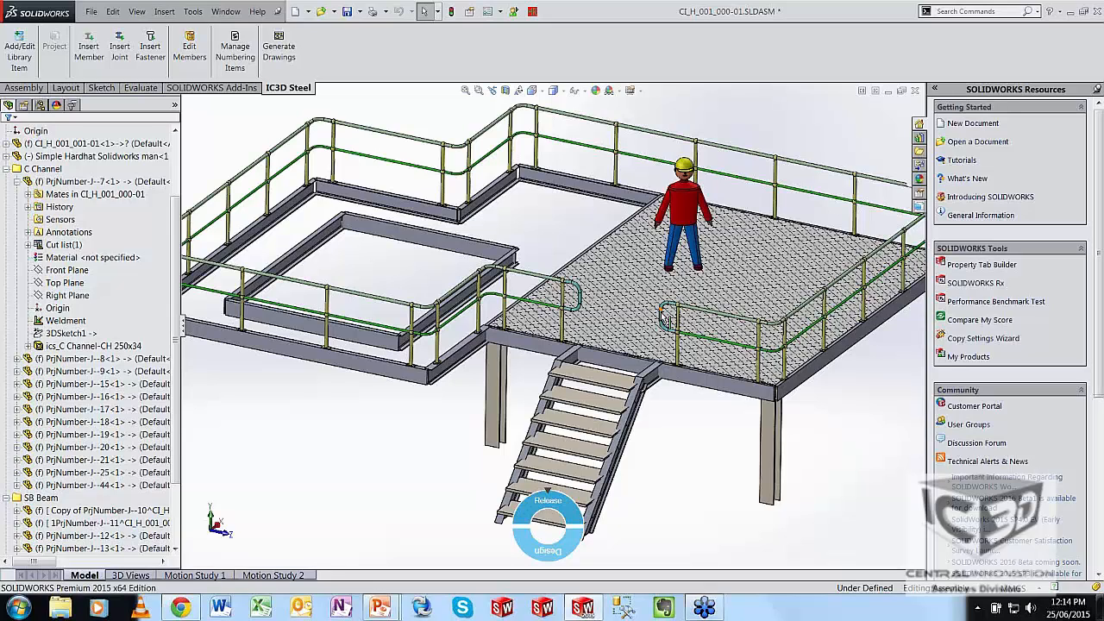
{"action": "key", "text": "f"}
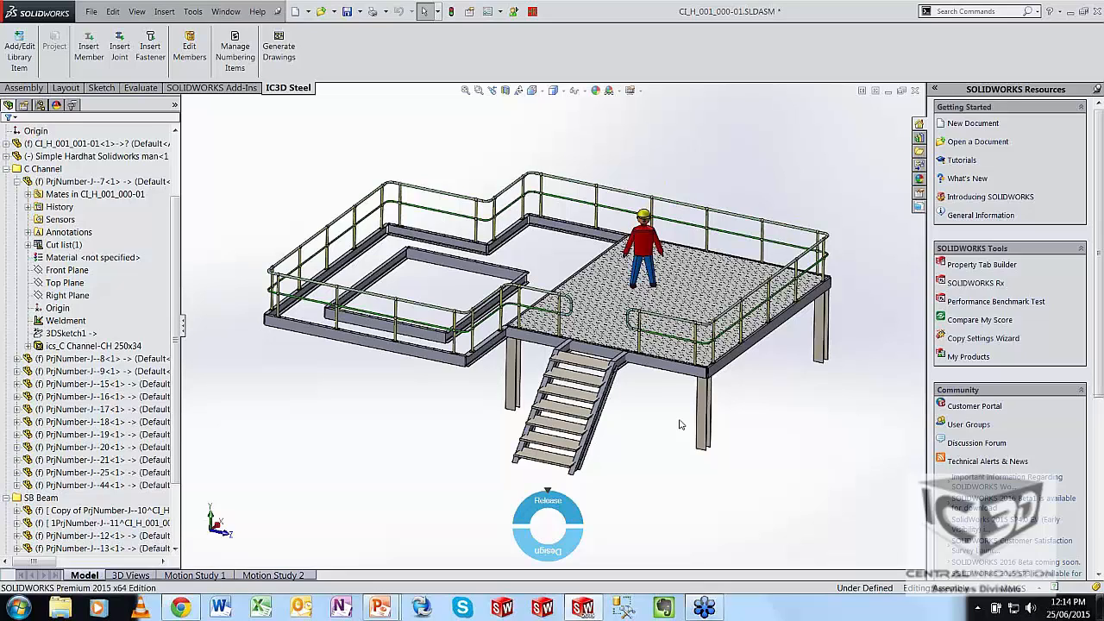
- Close the platform assembly without saving it and open the Handrails project from the IC3D project list
{"action": "left_click", "coordinate": [915, 92]}
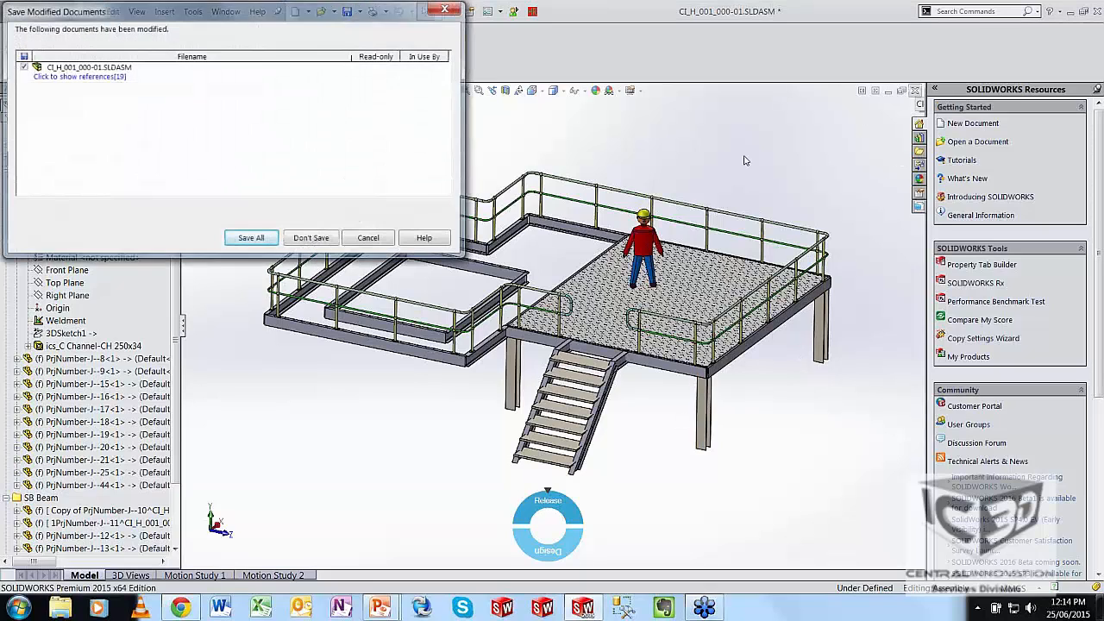
{"action": "left_click", "coordinate": [309, 240]}
{"action": "left_click", "coordinate": [920, 148]}
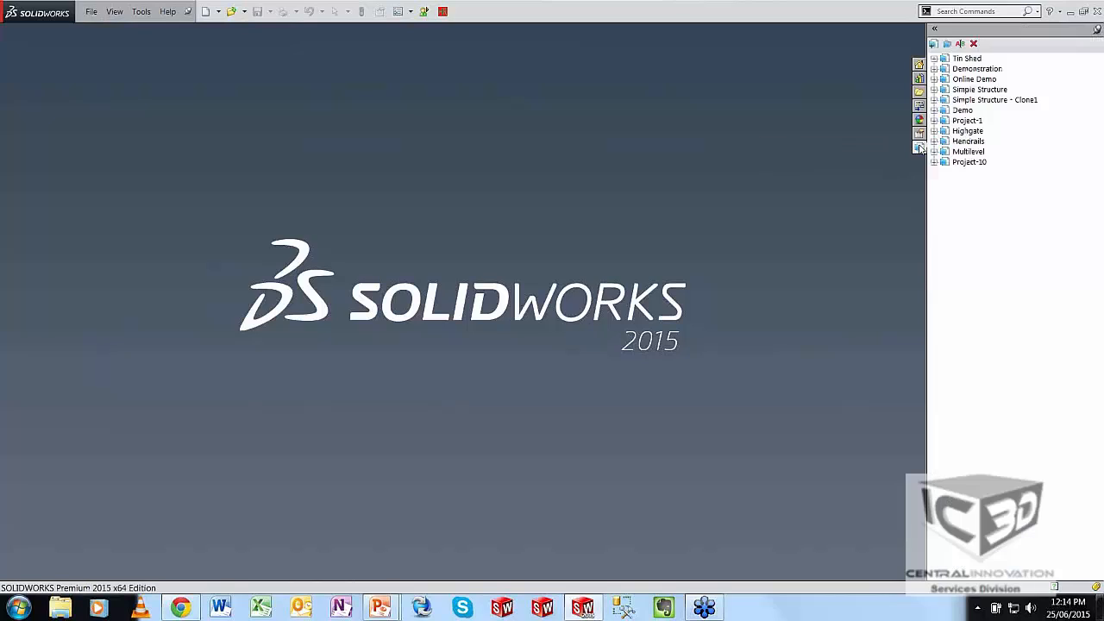
{"action": "left_click", "coordinate": [1071, 11]}
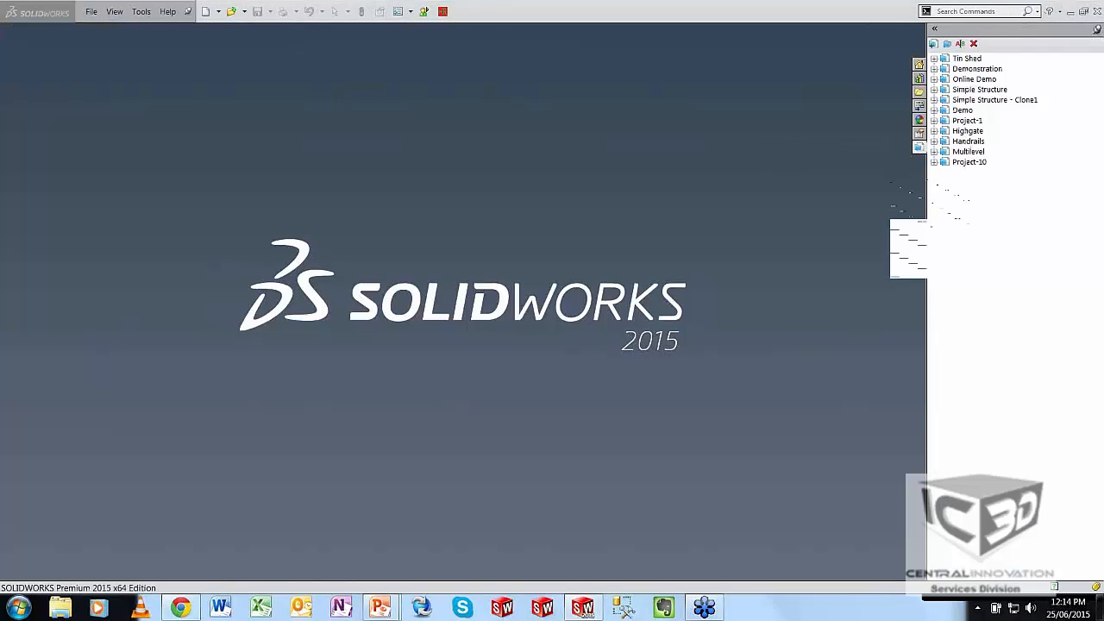
{"action": "left_click", "coordinate": [966, 142]}
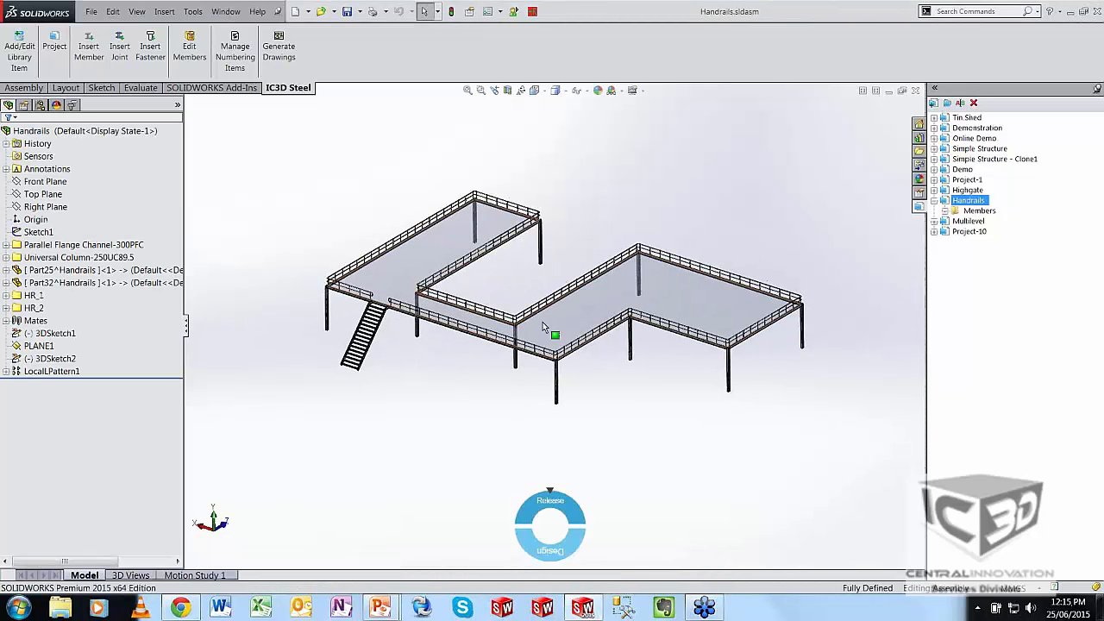
- Show the dimensions of Sketch1 and move the 5000 mm dimension next to the platform's 30000 mm side
{"action": "scroll", "coordinate": [513, 300], "scroll_direction": "down", "scroll_amount": 3}
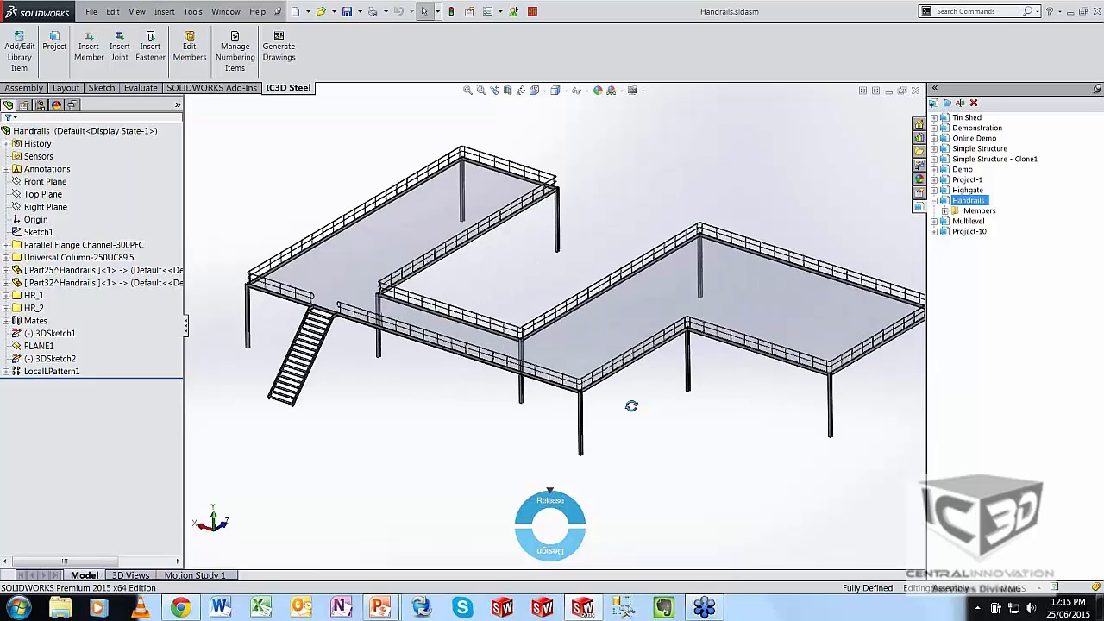
{"action": "middle_click_drag", "start_coordinate": [631, 406], "coordinate": [632, 405]}
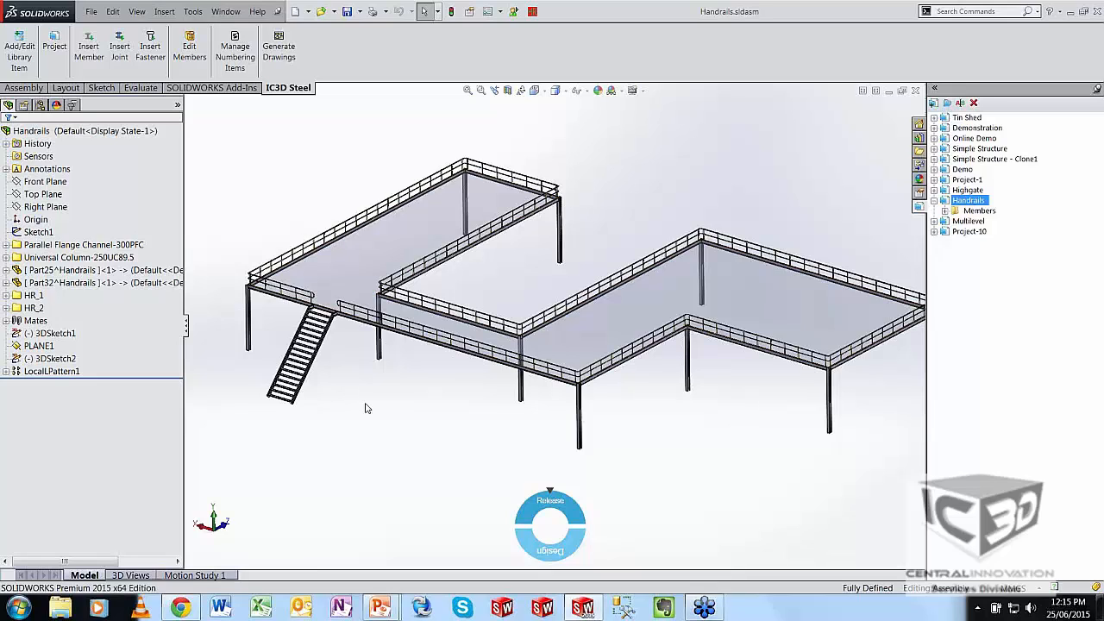
{"action": "mouse_move", "coordinate": [646, 434]}
{"action": "middle_mouse_down"}
{"action": "mouse_move", "coordinate": [648, 424]}
{"action": "mouse_move", "coordinate": [653, 434]}
{"action": "middle_mouse_up"}
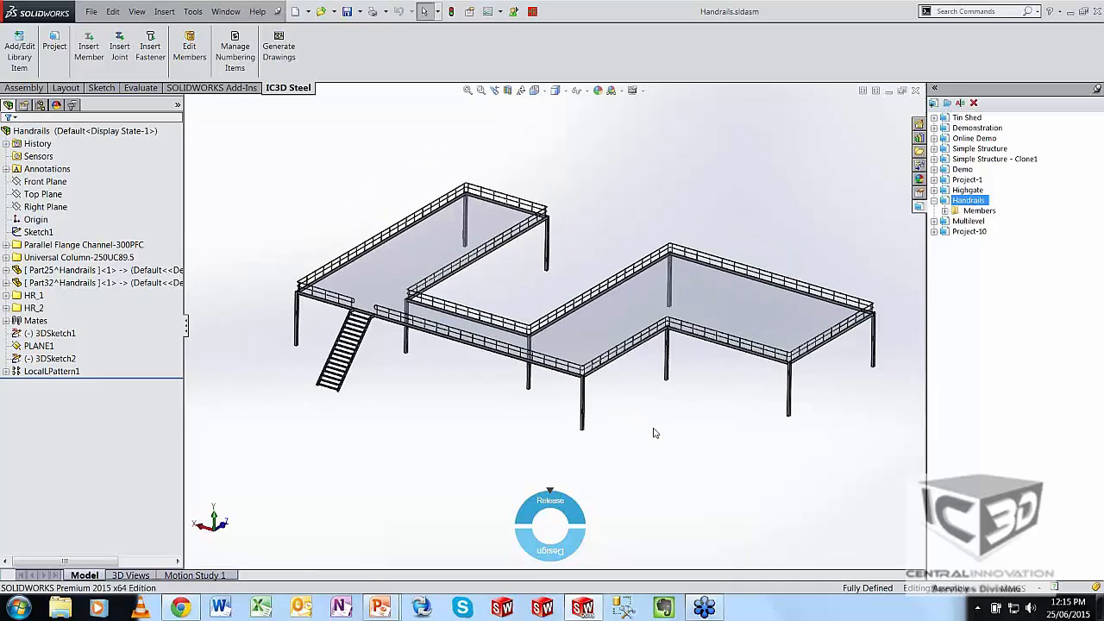
{"action": "left_click", "coordinate": [28, 230]}
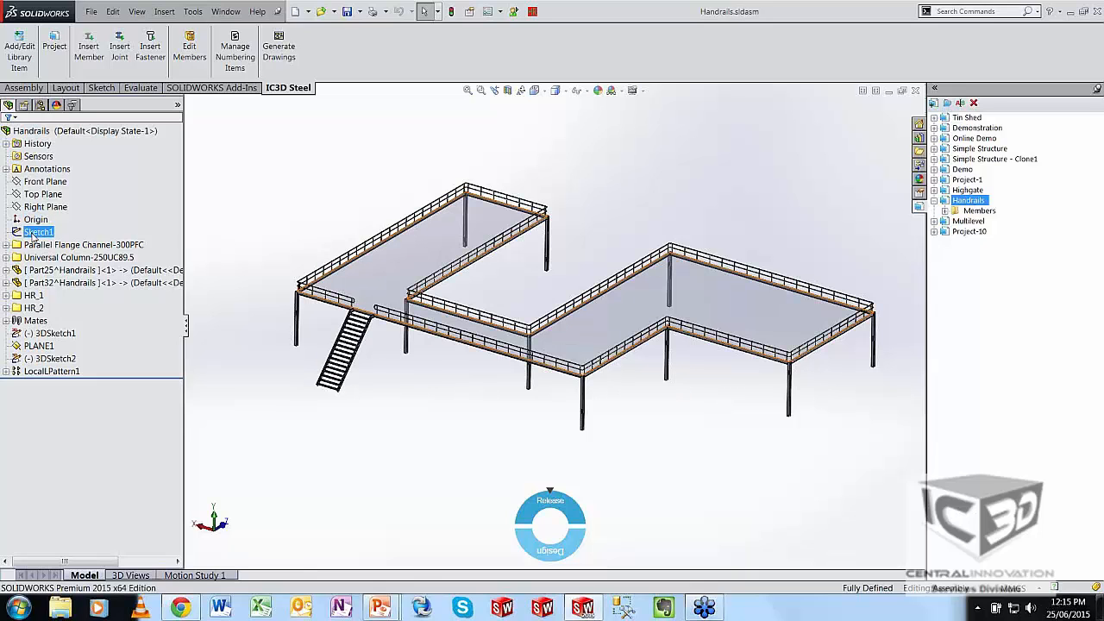
{"action": "middle_click_drag", "start_coordinate": [431, 385], "coordinate": [460, 413]}
{"action": "scroll", "coordinate": [438, 419], "scroll_direction": "up", "scroll_amount": 2}
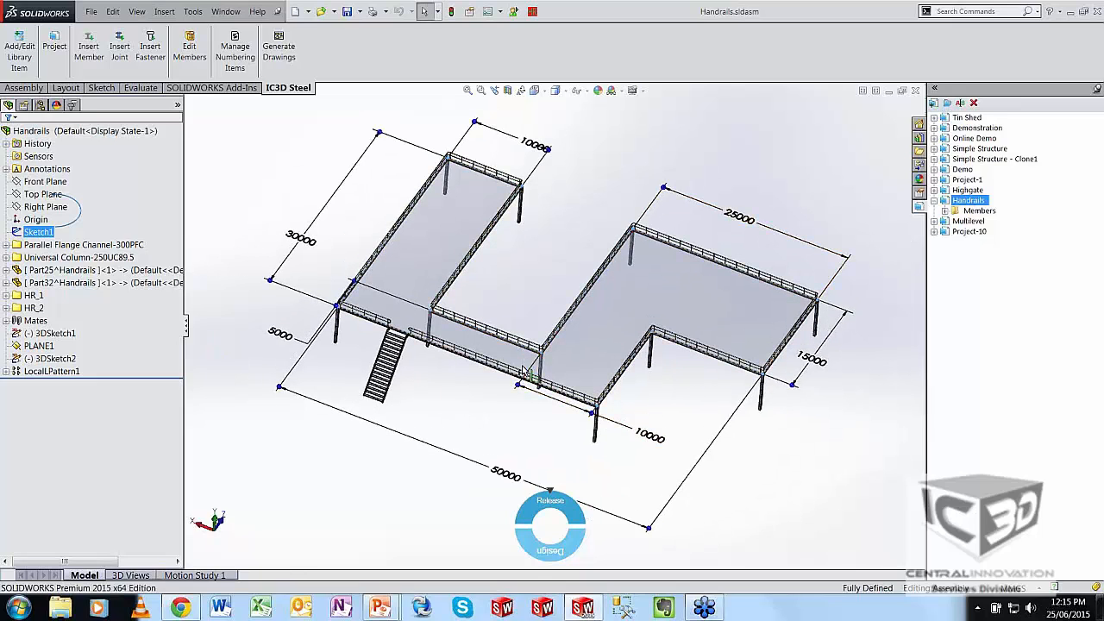
{"action": "left_click_drag", "start_coordinate": [286, 335], "coordinate": [343, 238]}
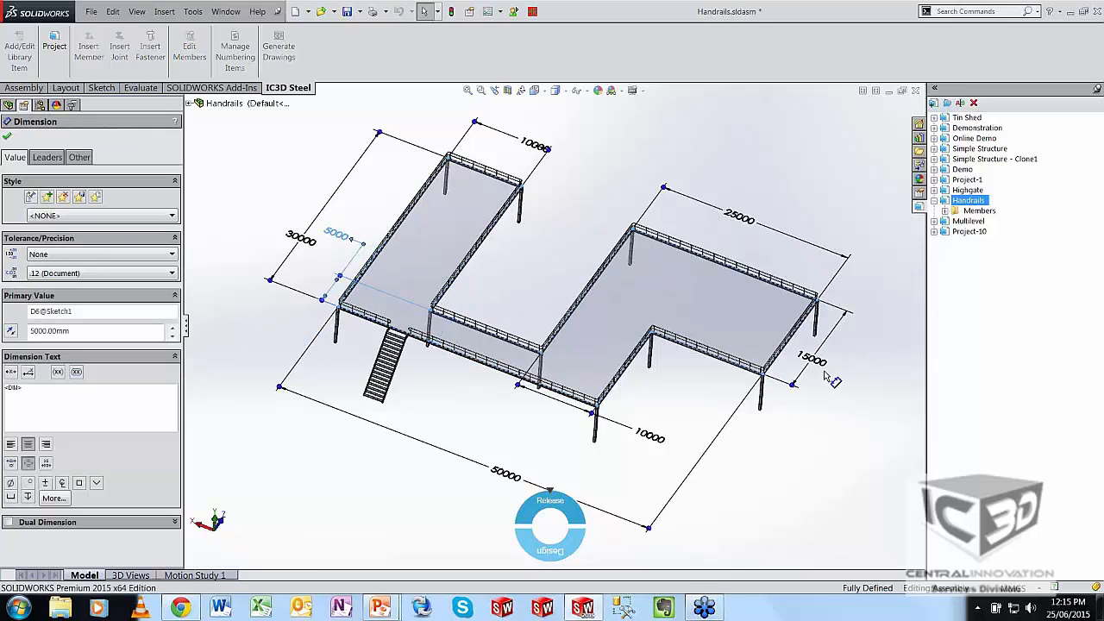
- Set the 15000 mm platform side dimension in Sketch1 to 5000 mm and rebuild the assembly
{"action": "scroll", "coordinate": [820, 364], "scroll_direction": "down", "scroll_amount": 6}
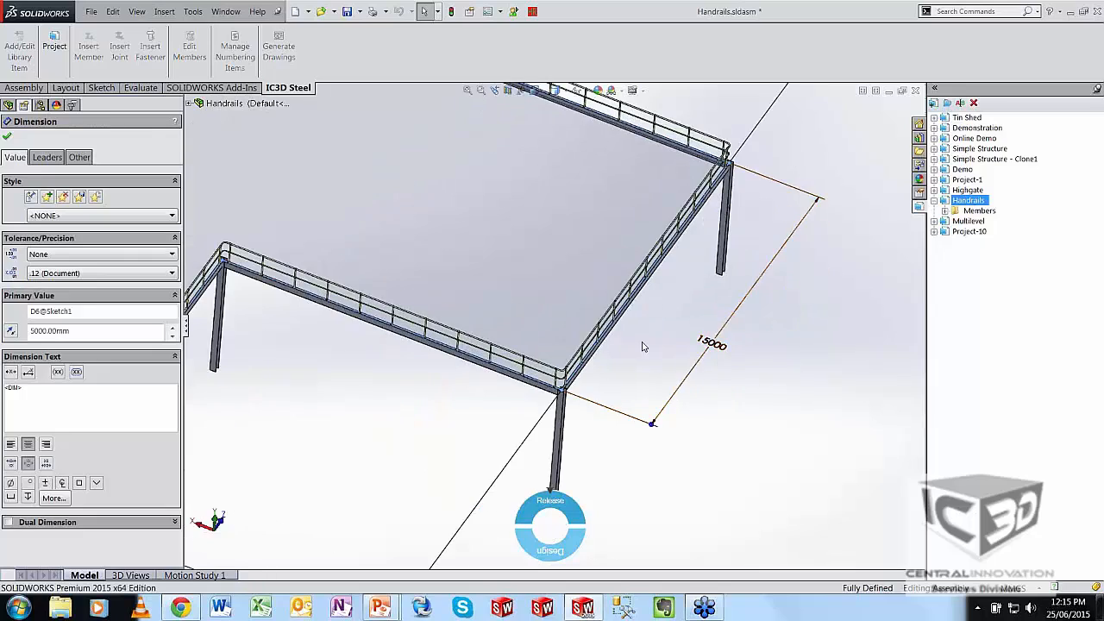
{"action": "middle_click_drag", "start_coordinate": [597, 344], "coordinate": [671, 347]}
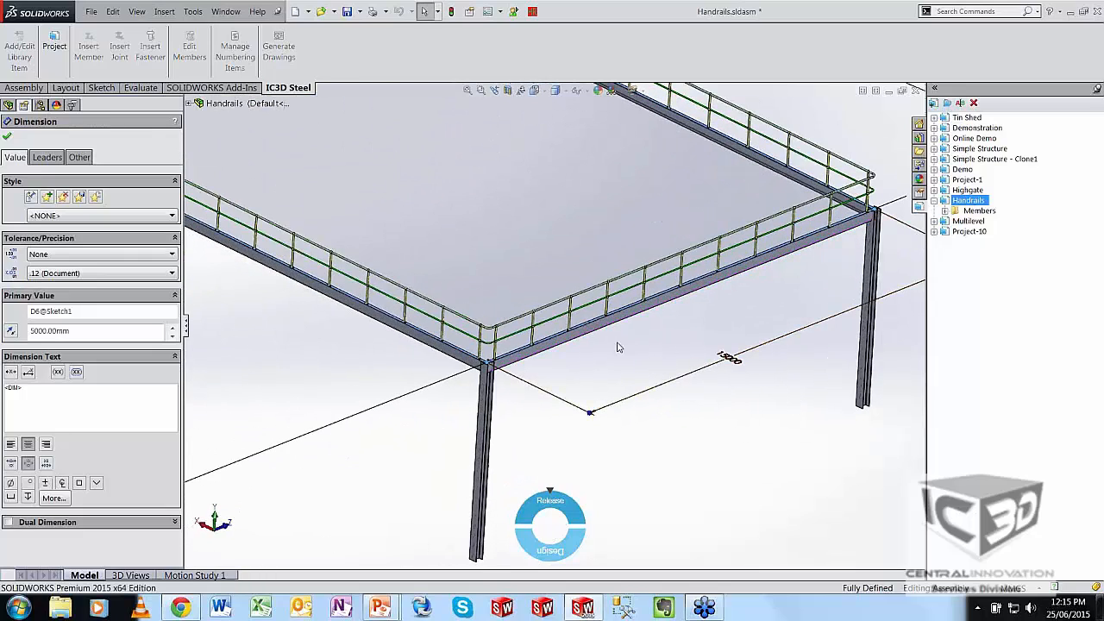
{"action": "double_click", "coordinate": [734, 363]}
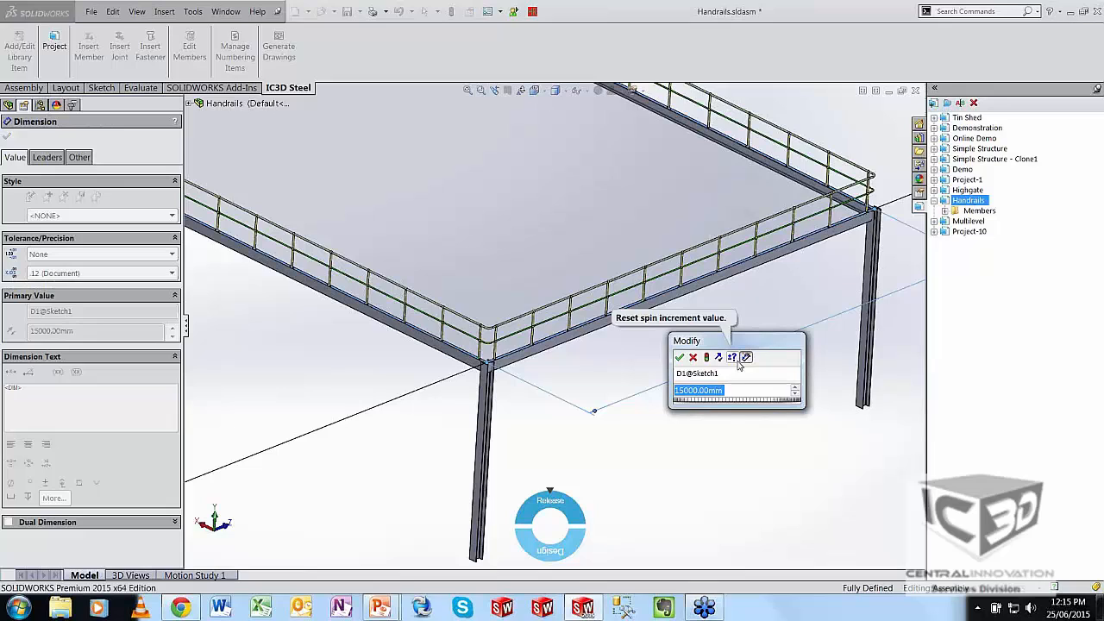
{"action": "type", "text": "5000"}
{"action": "key", "text": "Return"}
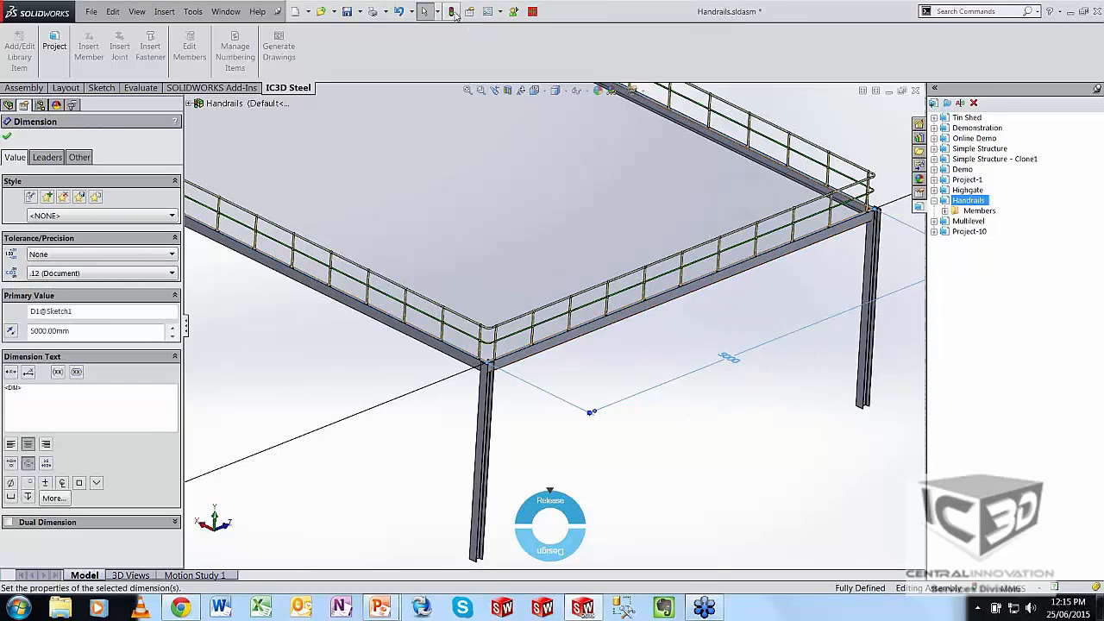
{"action": "left_click", "coordinate": [452, 12]}
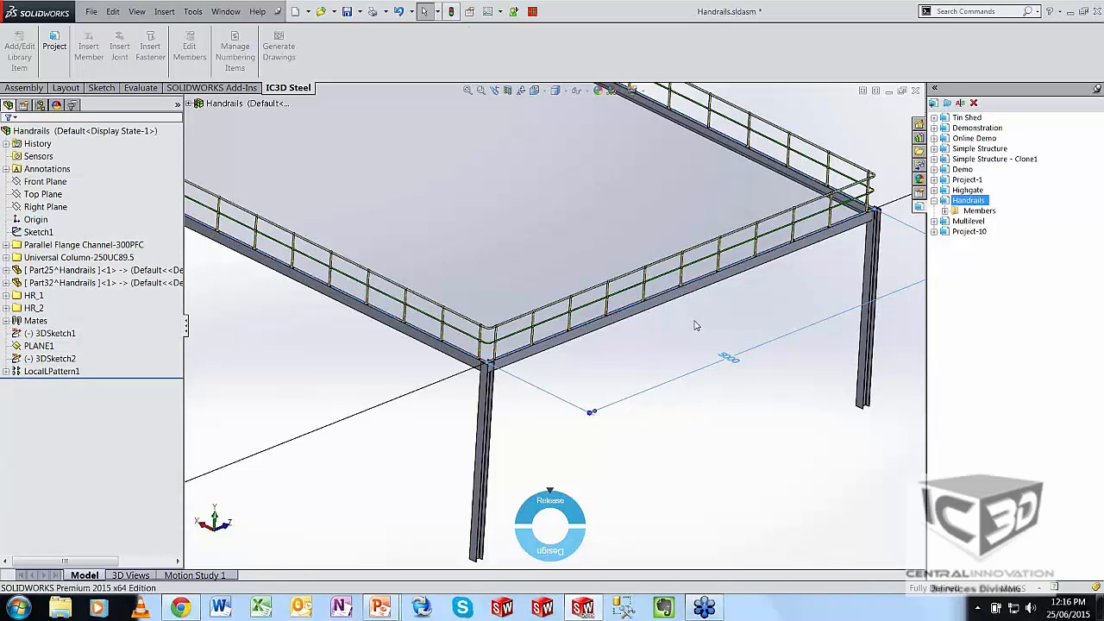
- Examine the handrails around the narrowed platform arm and along the rest of the platform
{"action": "scroll", "coordinate": [802, 235], "scroll_direction": "up", "scroll_amount": 4}
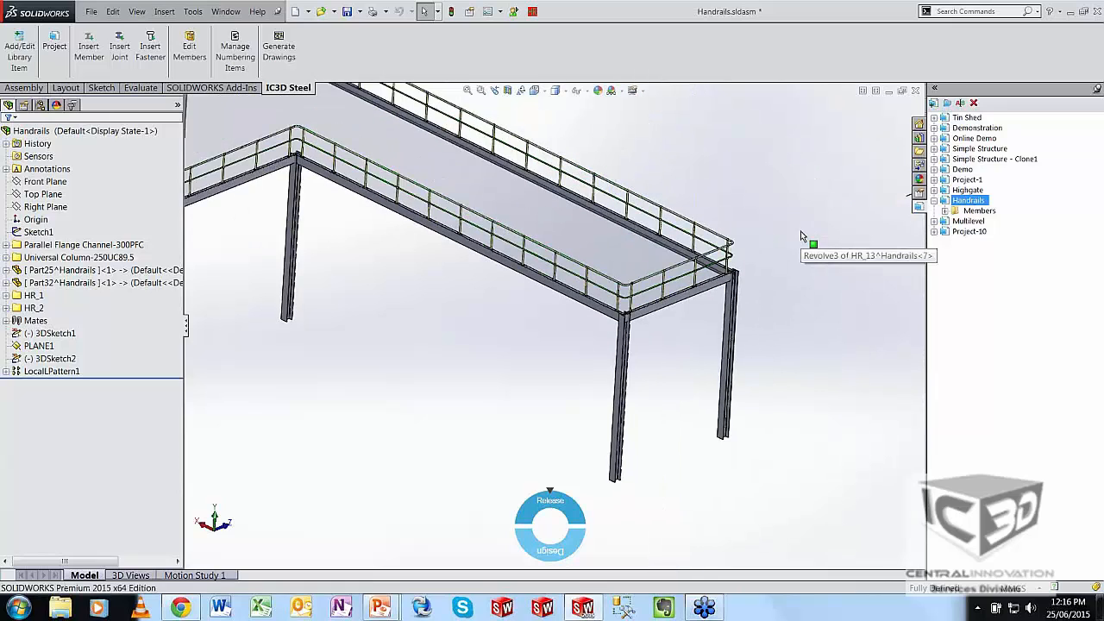
{"action": "scroll", "coordinate": [634, 326], "scroll_direction": "down", "scroll_amount": 4}
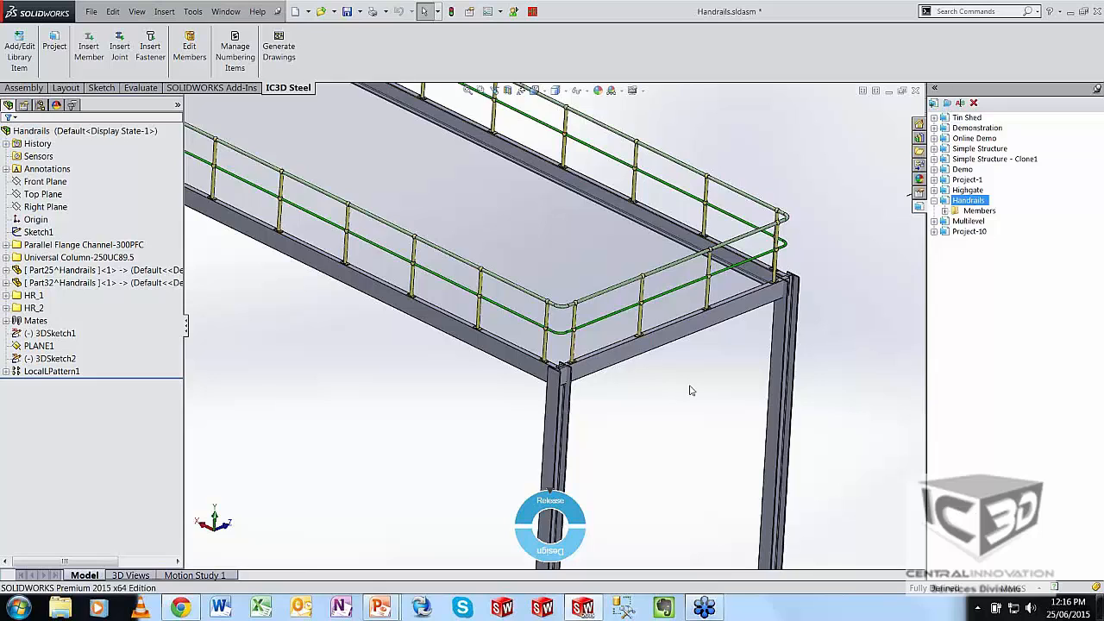
{"action": "scroll", "coordinate": [690, 391], "scroll_direction": "up", "scroll_amount": 2}
{"action": "scroll", "coordinate": [561, 437], "scroll_direction": "up", "scroll_amount": 3}
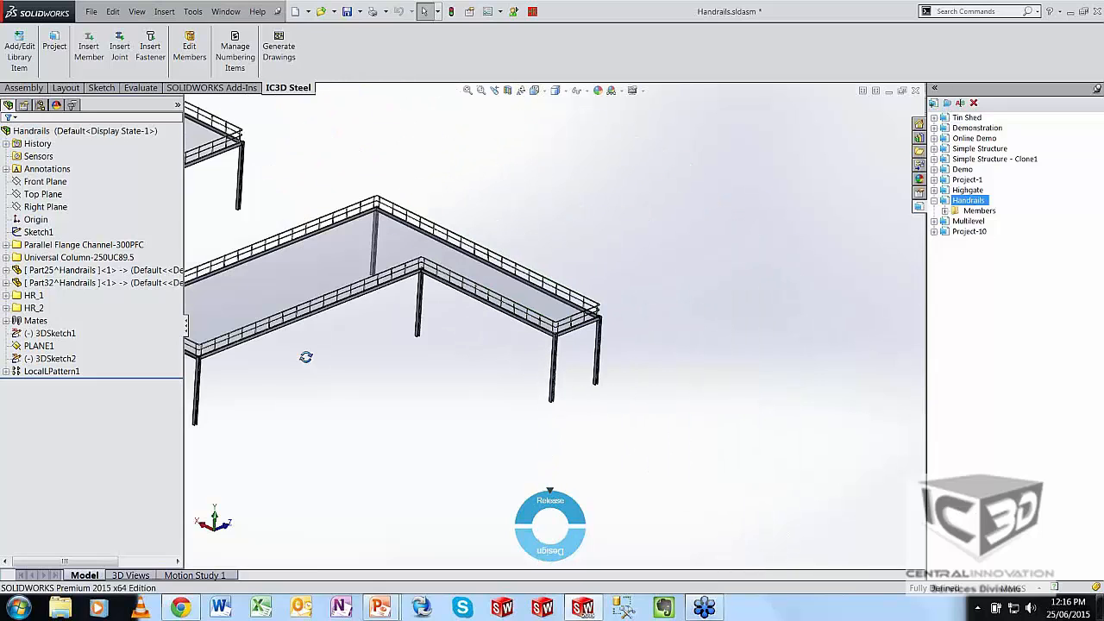
{"action": "middle_click_drag", "start_coordinate": [306, 357], "coordinate": [350, 414]}
{"action": "scroll", "coordinate": [350, 415], "scroll_direction": "up", "scroll_amount": 5}
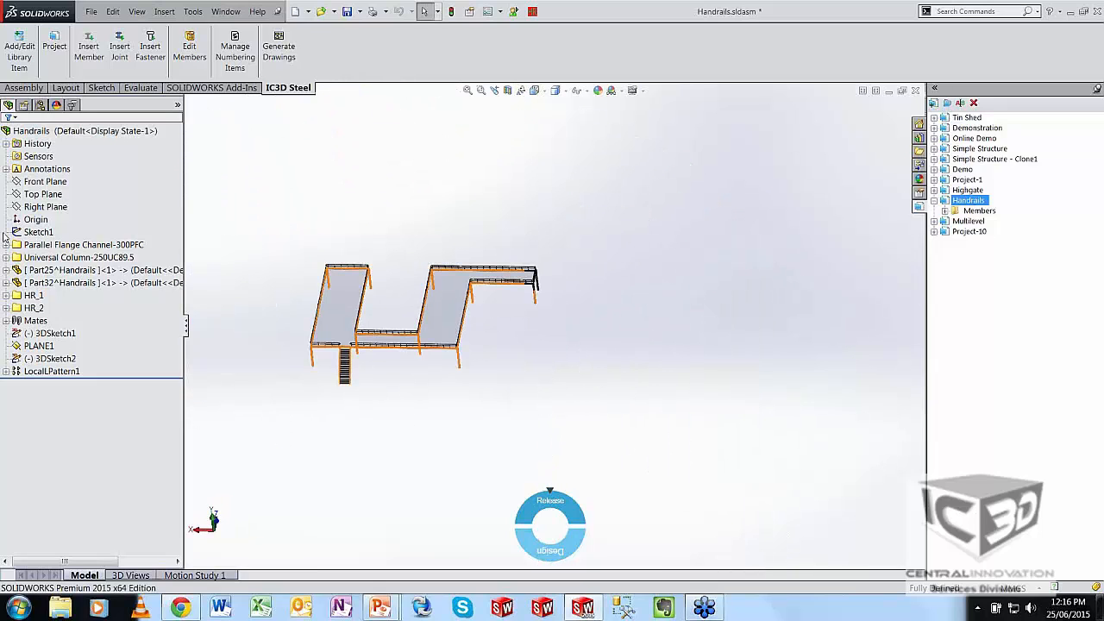
- Set the 10000 mm width of the platform arm beside the stair in Sketch1 to 15000 mm and rebuild the assembly
{"action": "double_click", "coordinate": [38, 232]}
{"action": "scroll", "coordinate": [261, 275], "scroll_direction": "down", "scroll_amount": 3}
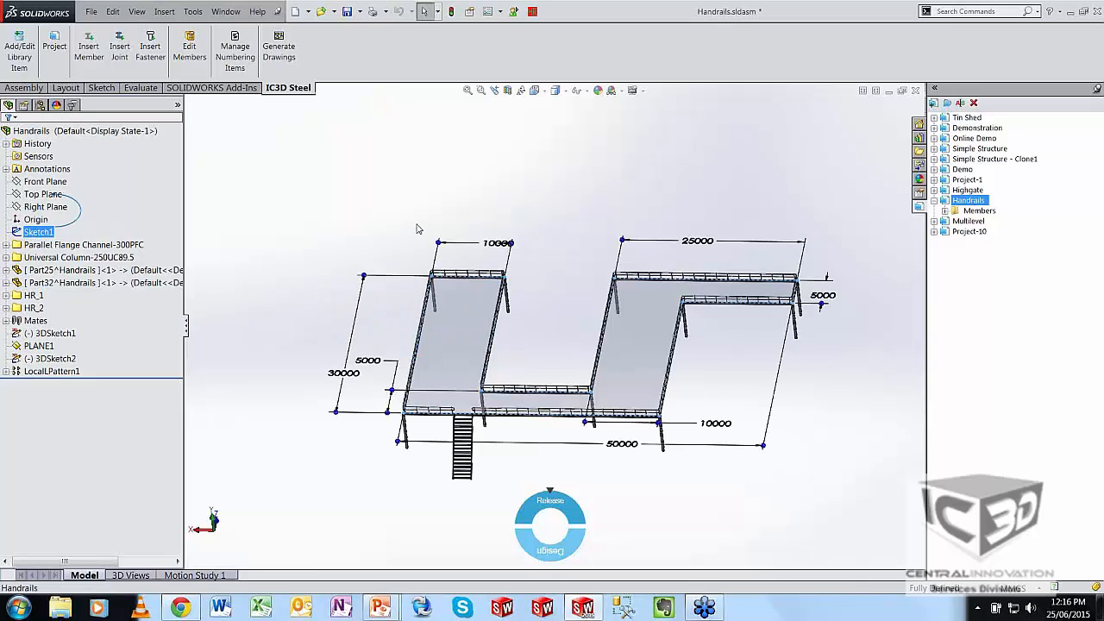
{"action": "middle_click_drag", "start_coordinate": [505, 222], "coordinate": [508, 252]}
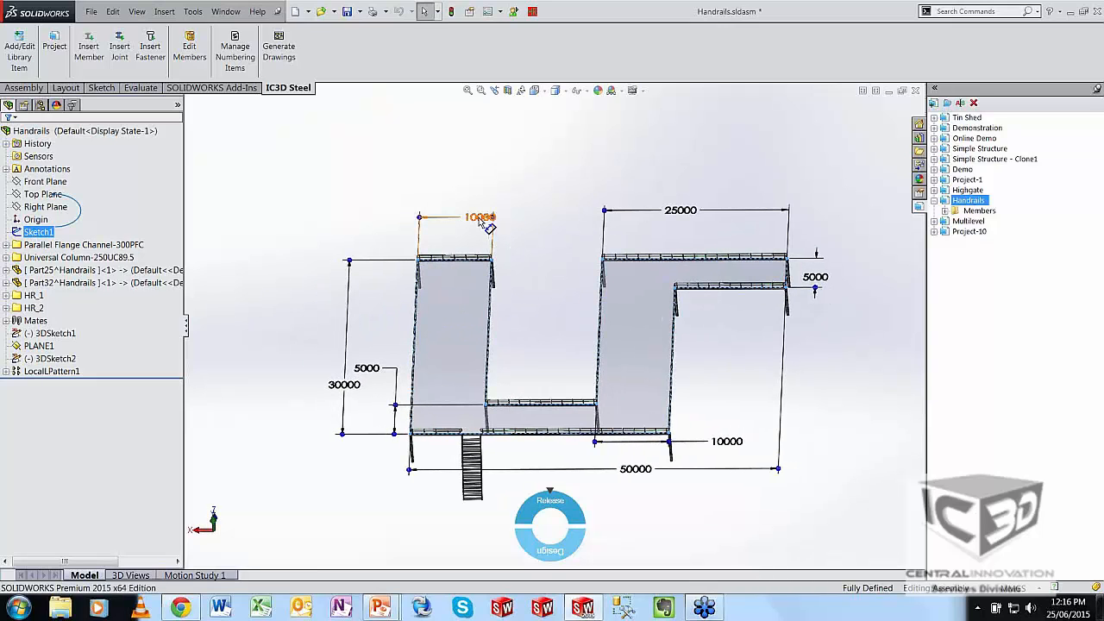
{"action": "double_click", "coordinate": [485, 223]}
{"action": "type", "text": "15"}
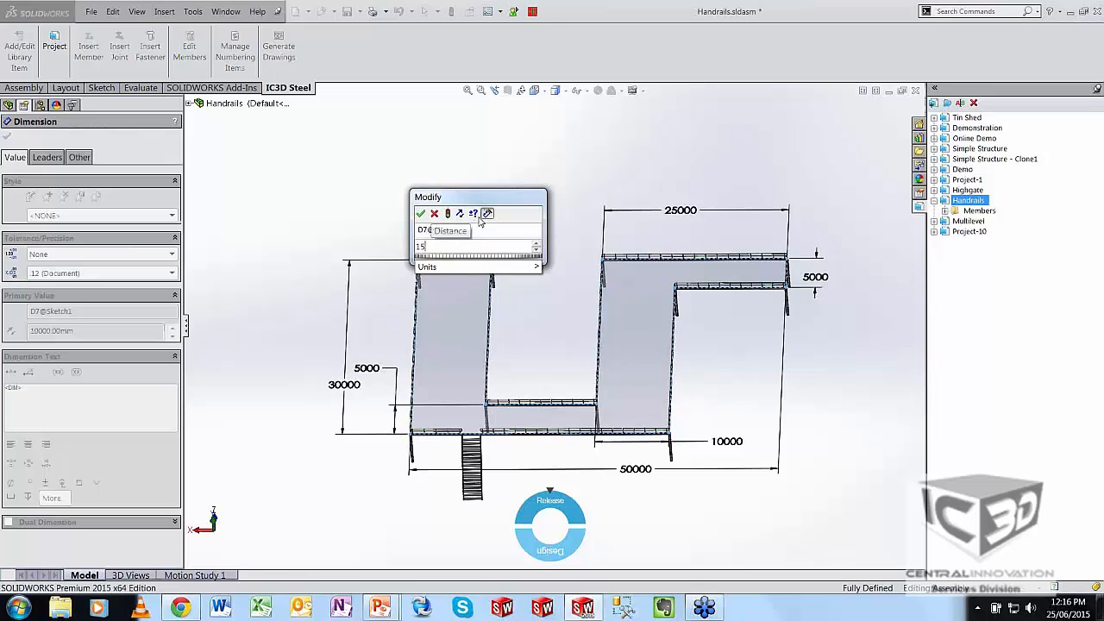
{"action": "type", "text": "000"}
{"action": "key", "text": "Return"}
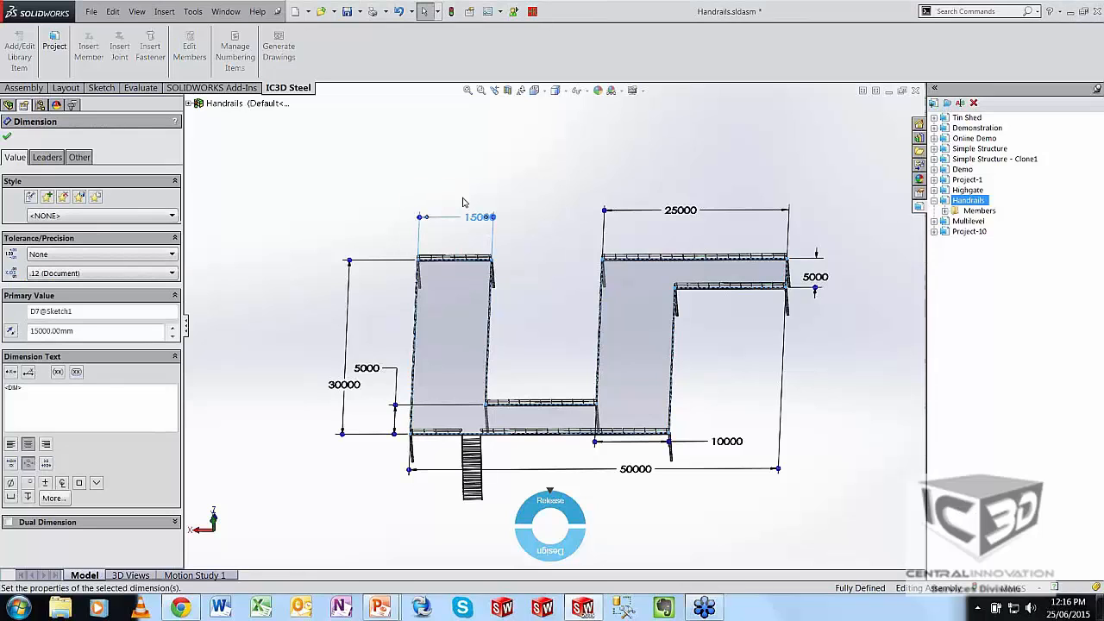
{"action": "left_click", "coordinate": [451, 12]}
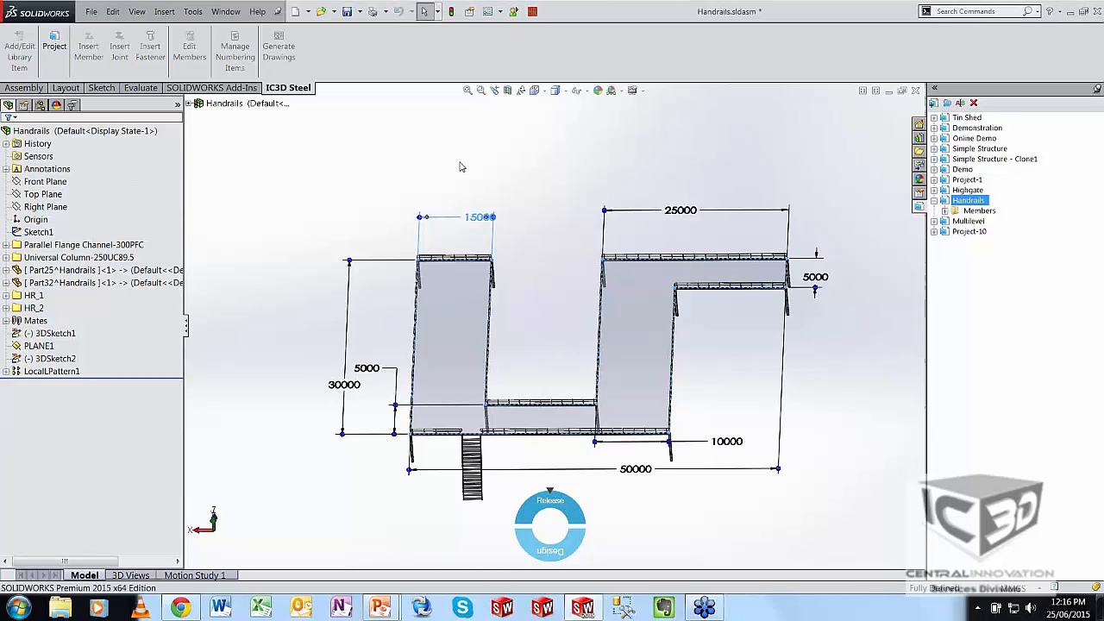
{"action": "scroll", "coordinate": [477, 302], "scroll_direction": "down", "scroll_amount": 4}
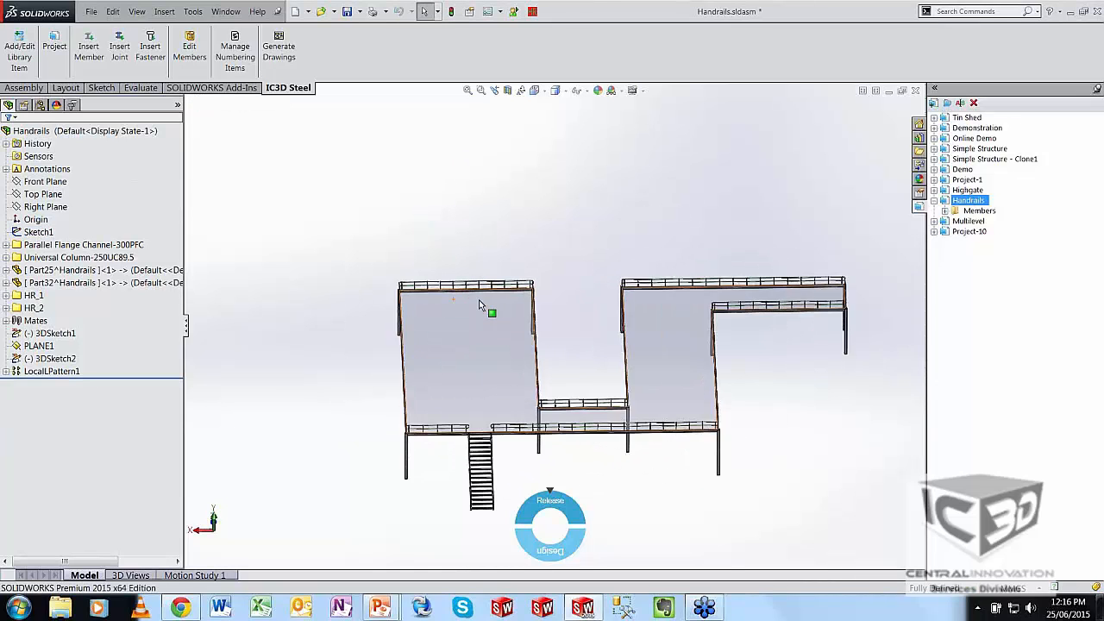
{"action": "middle_click_drag", "start_coordinate": [471, 302], "coordinate": [587, 380]}
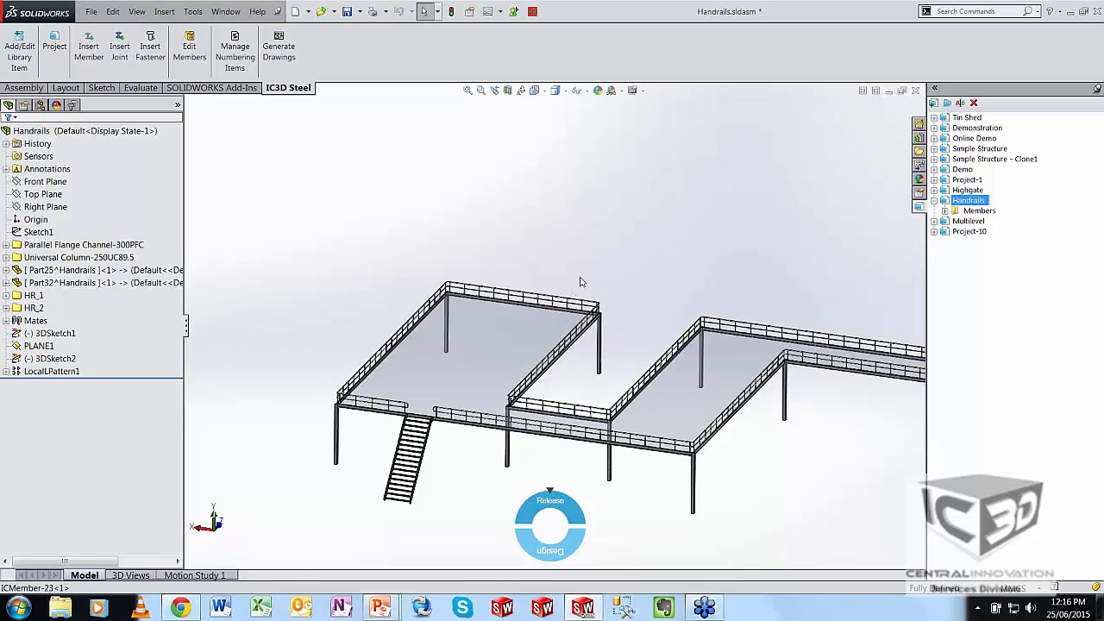
{"action": "middle_click_drag", "start_coordinate": [620, 279], "coordinate": [819, 235]}
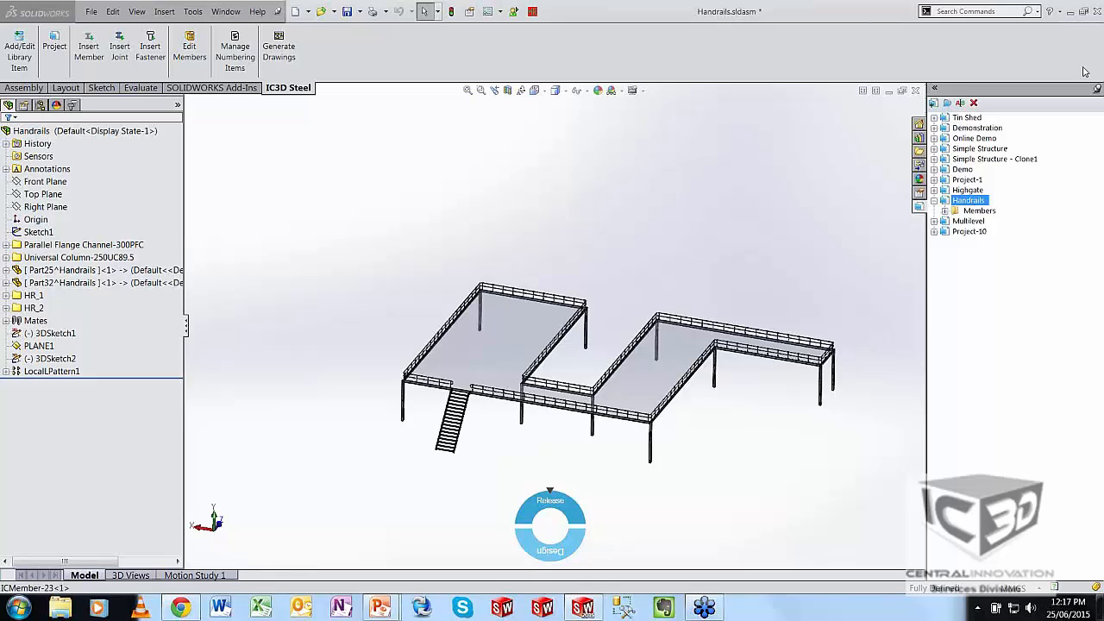
- Open the Multilevel project and the CI_H_001_000-01 assembly, and bring back the handrail components in the HR_1 folder
{"action": "double_click", "coordinate": [968, 221]}
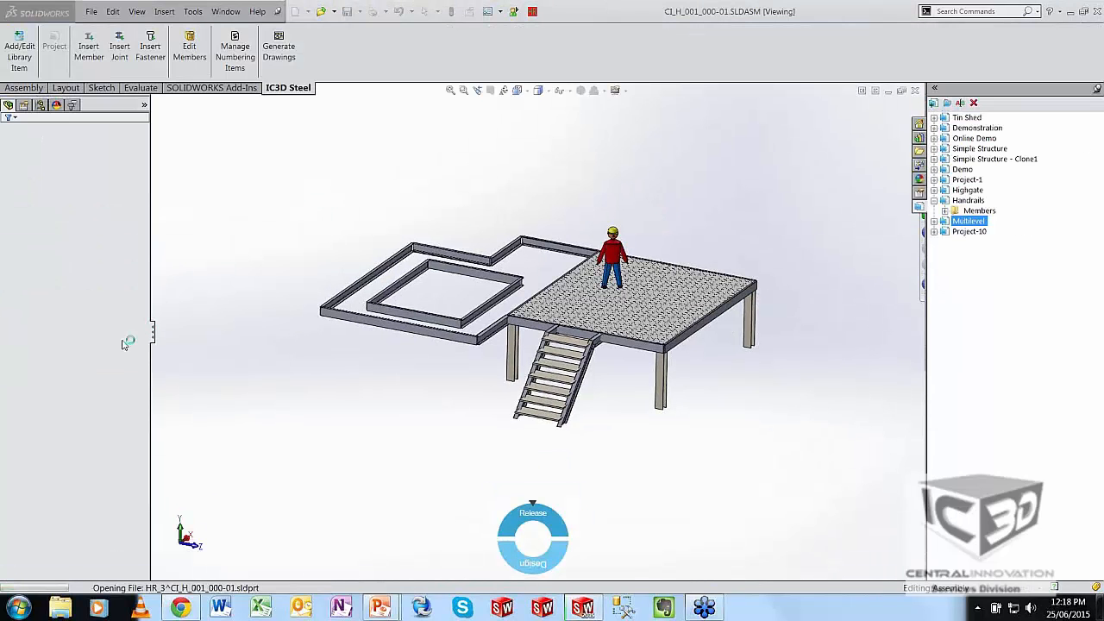
{"action": "scroll", "coordinate": [89, 518], "scroll_direction": "down", "scroll_amount": 3}
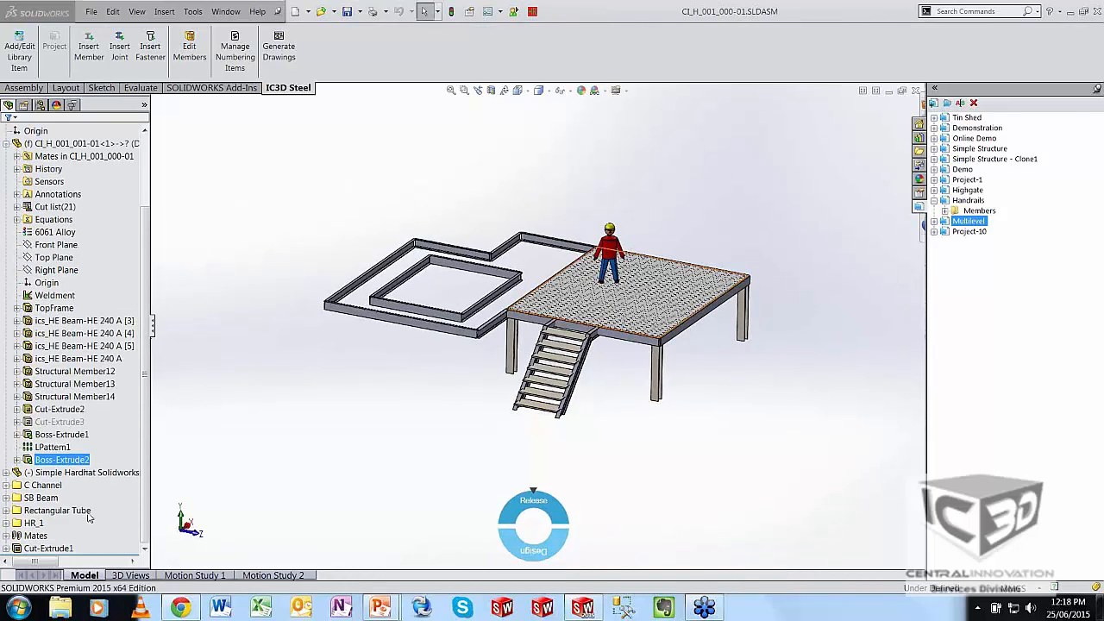
{"action": "right_click", "coordinate": [25, 522]}
{"action": "left_click", "coordinate": [95, 416]}
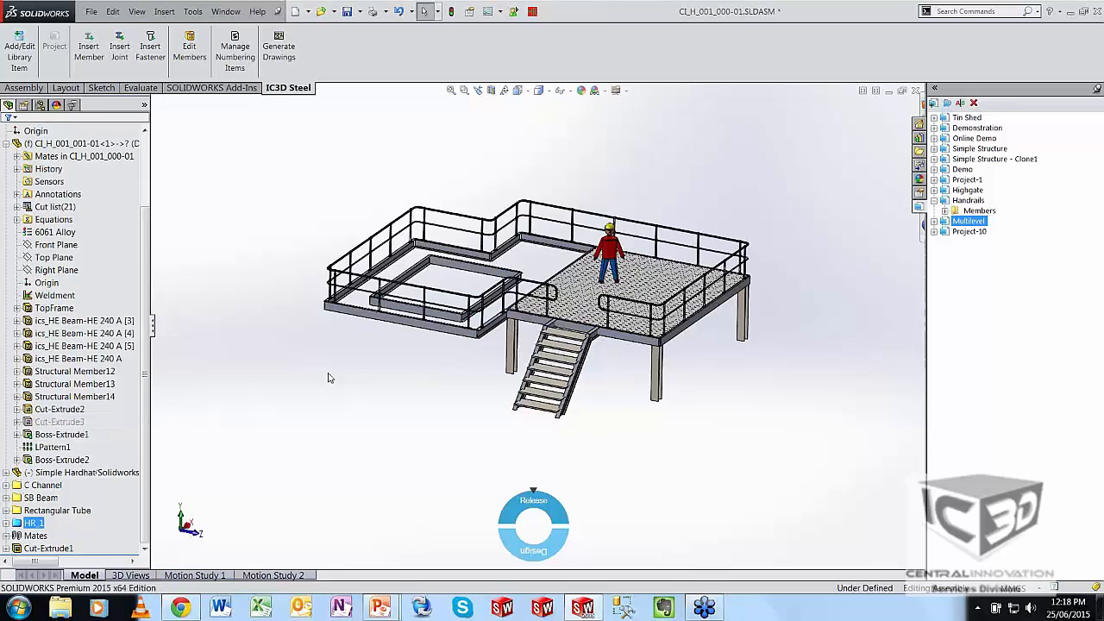
{"action": "middle_click_drag", "start_coordinate": [368, 484], "coordinate": [372, 375]}
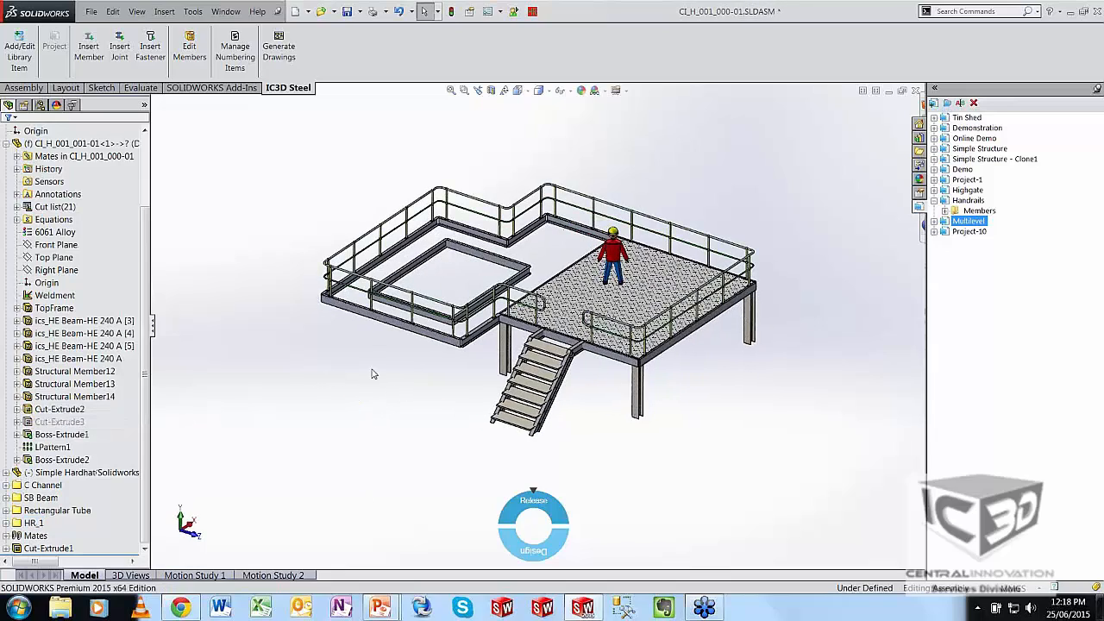
- Inspect the handrail sections and identify the matching part components in the HR_1 folder
{"action": "scroll", "coordinate": [417, 315], "scroll_direction": "down", "scroll_amount": 3}
{"action": "scroll", "coordinate": [427, 287], "scroll_direction": "down", "scroll_amount": 4}
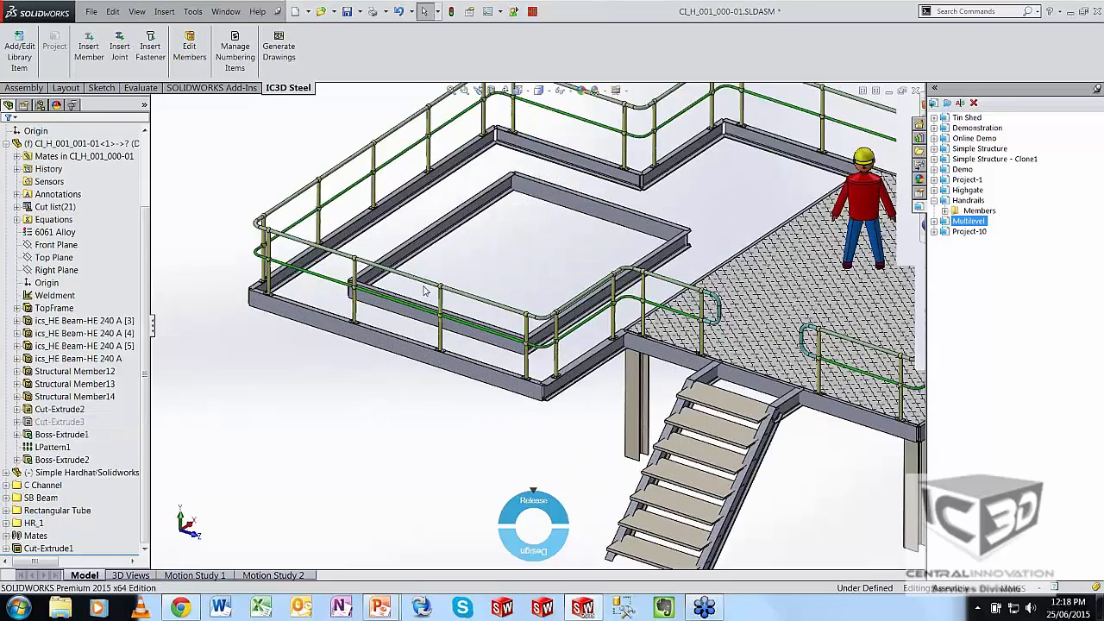
{"action": "left_click", "coordinate": [437, 289]}
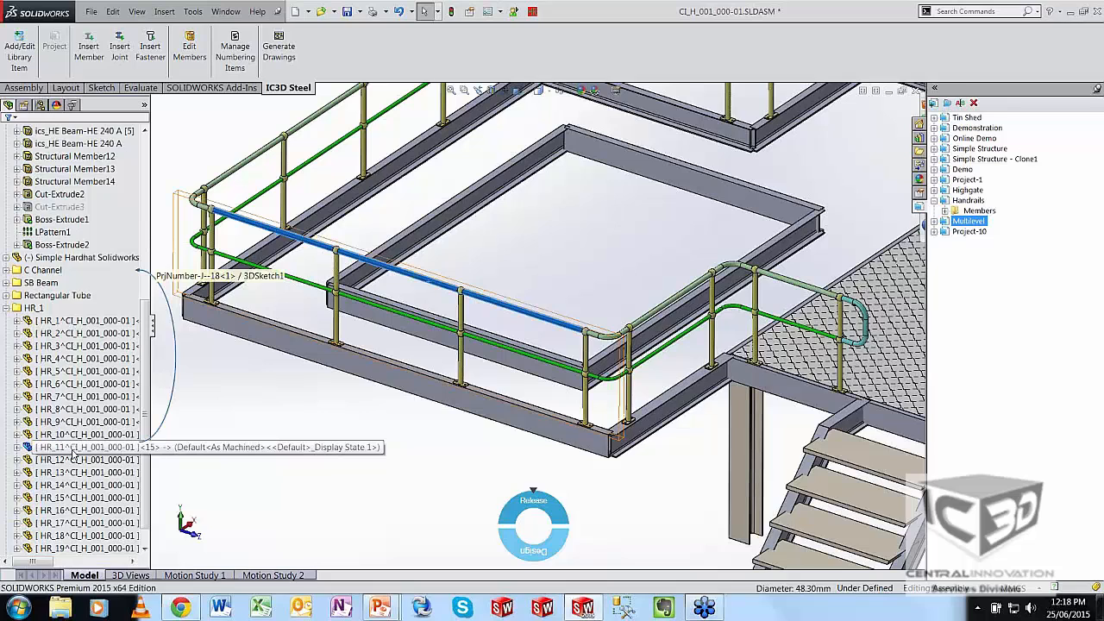
{"action": "left_click", "coordinate": [86, 320]}
{"action": "scroll", "coordinate": [493, 469], "scroll_direction": "up", "scroll_amount": 5}
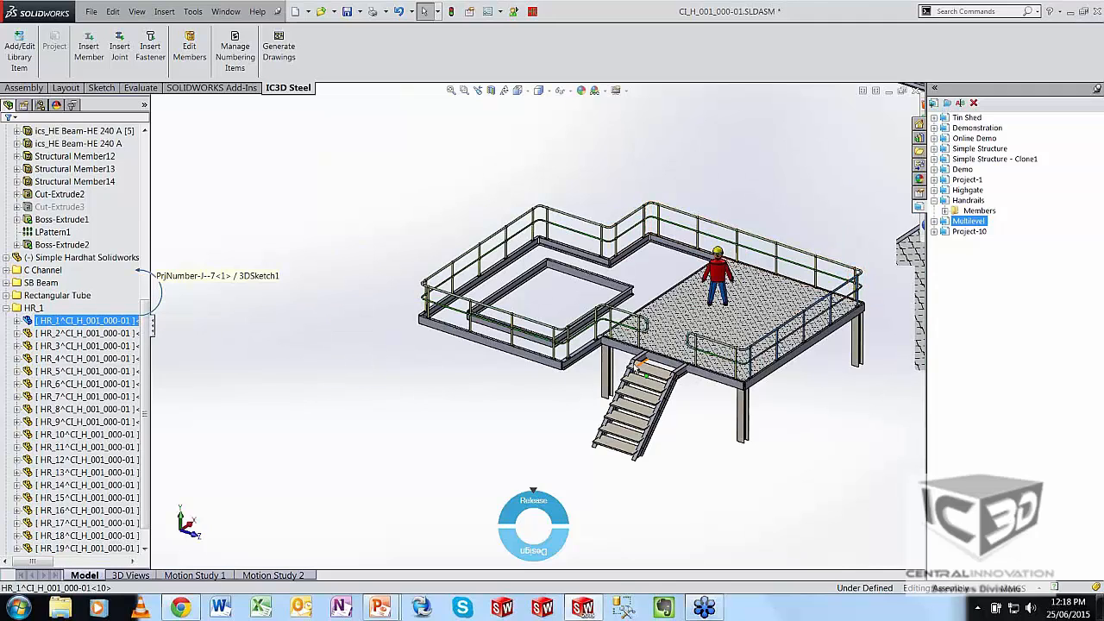
{"action": "scroll", "coordinate": [533, 328], "scroll_direction": "down", "scroll_amount": 3}
{"action": "scroll", "coordinate": [533, 328], "scroll_direction": "down", "scroll_amount": 3}
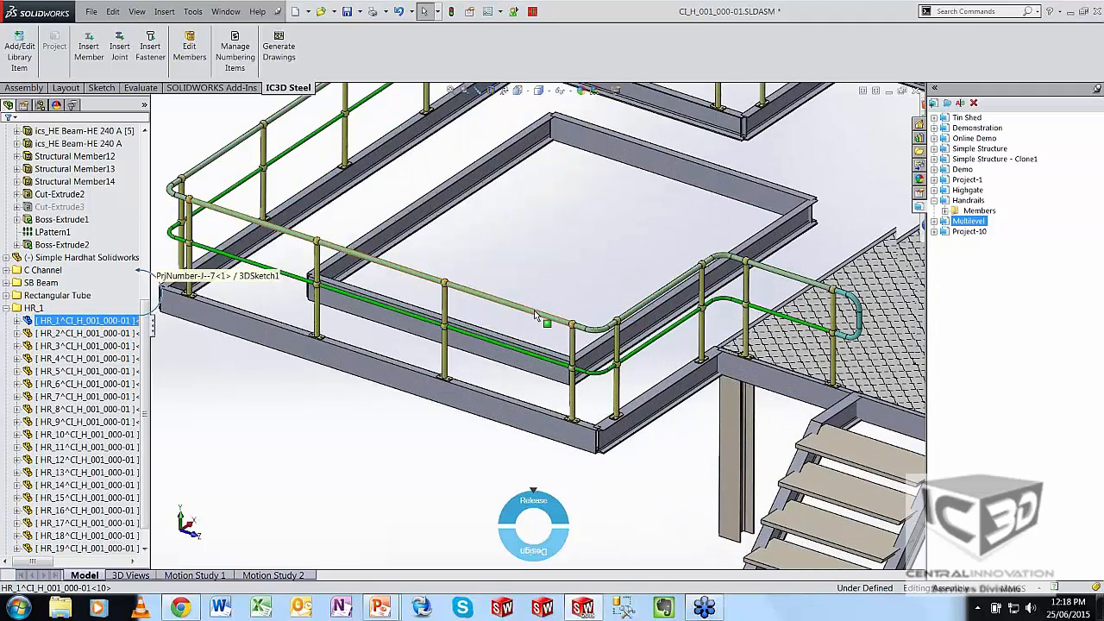
- Save the handrail part HR_11 to an external file in the same folder as the assembly
{"action": "left_click", "coordinate": [535, 315]}
{"action": "right_click", "coordinate": [112, 447]}
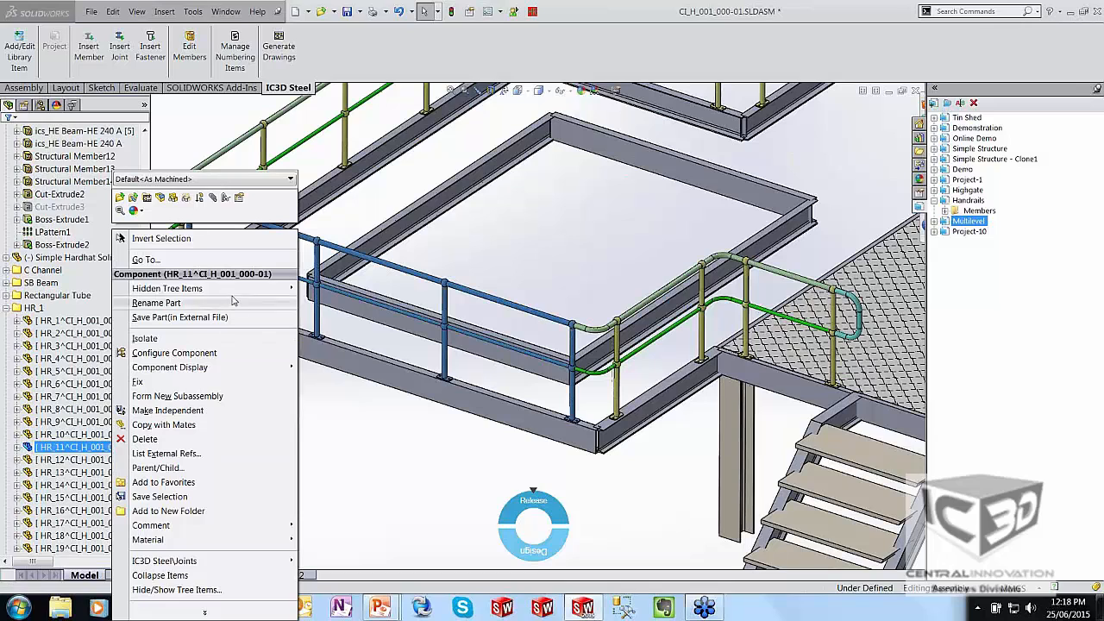
{"action": "left_click", "coordinate": [180, 317]}
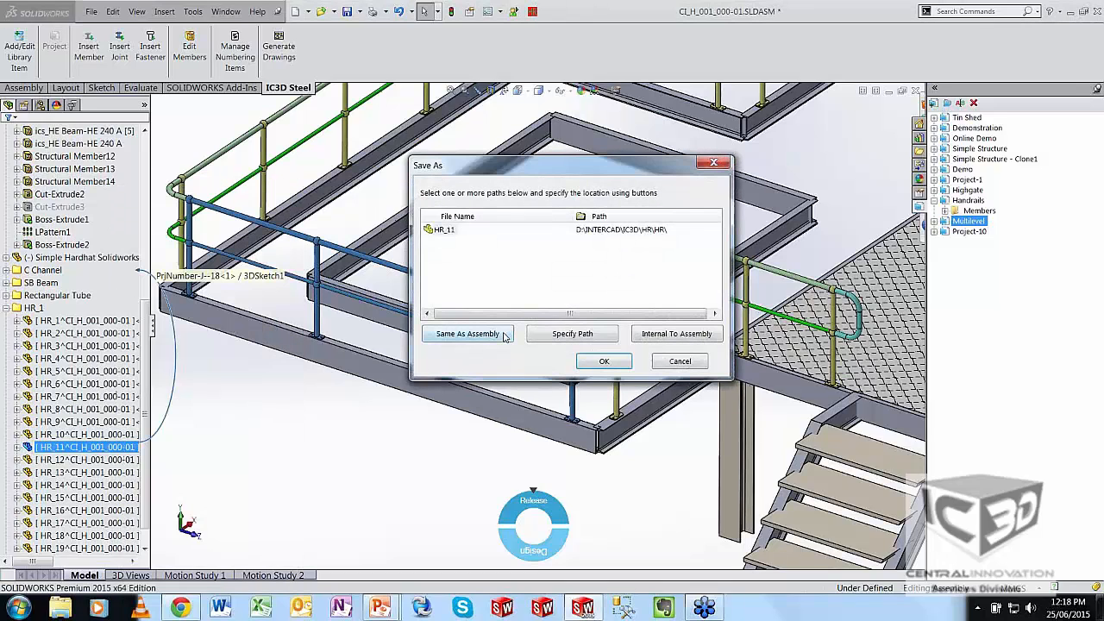
{"action": "left_click", "coordinate": [506, 336]}
{"action": "left_click", "coordinate": [604, 361]}
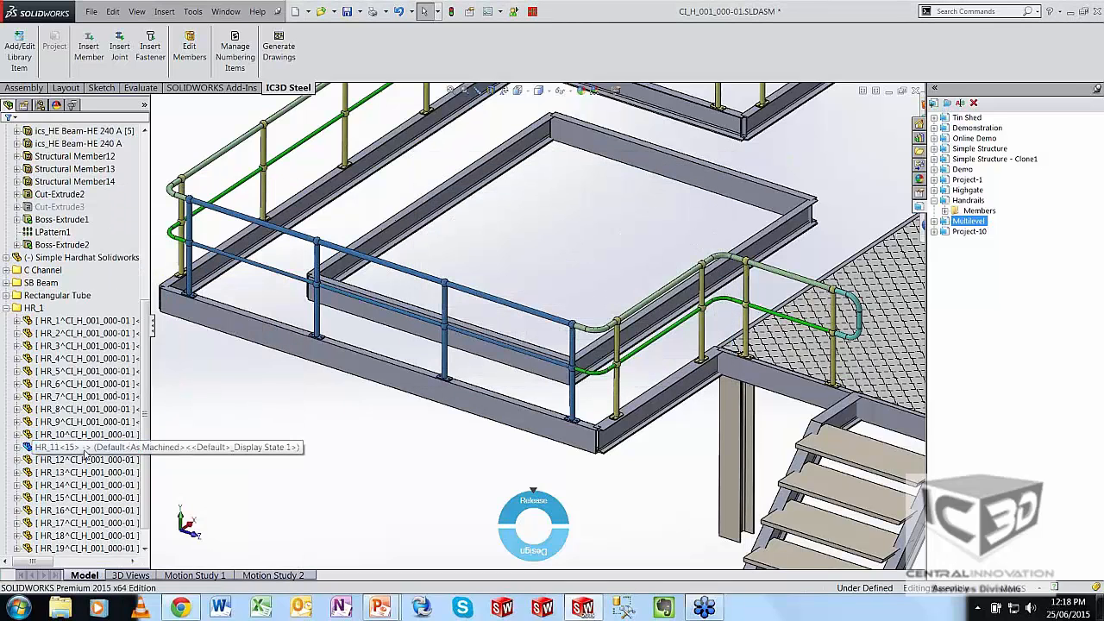
- Open the HR_11 part on its own and highlight the bodies in its cut list
{"action": "right_click", "coordinate": [85, 451]}
{"action": "left_click", "coordinate": [96, 219]}
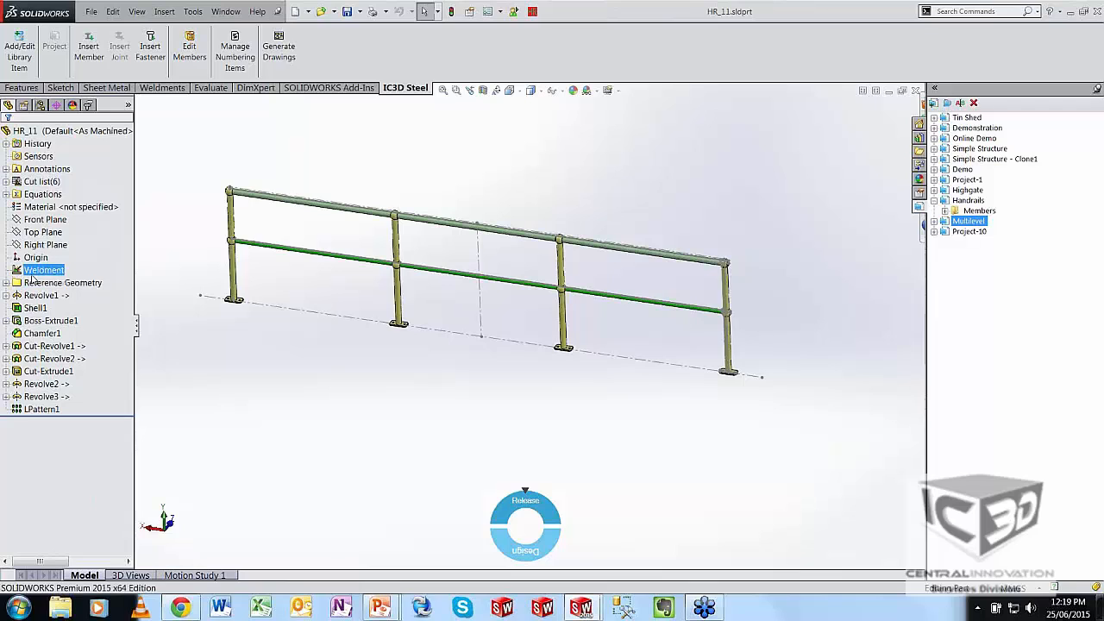
{"action": "left_click", "coordinate": [35, 182]}
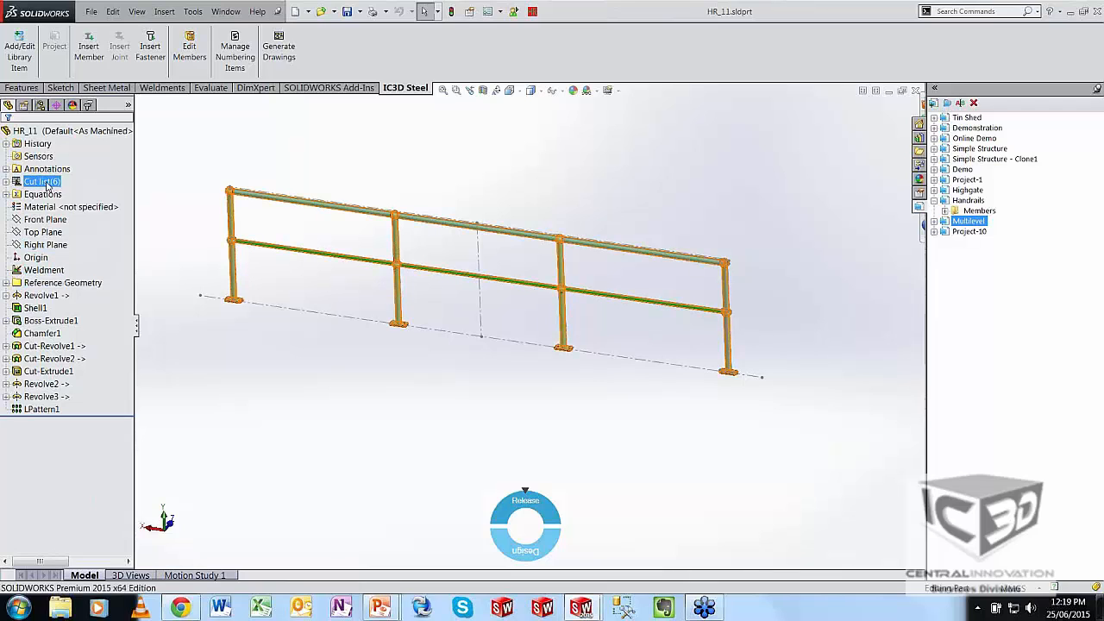
{"action": "left_click", "coordinate": [388, 142]}
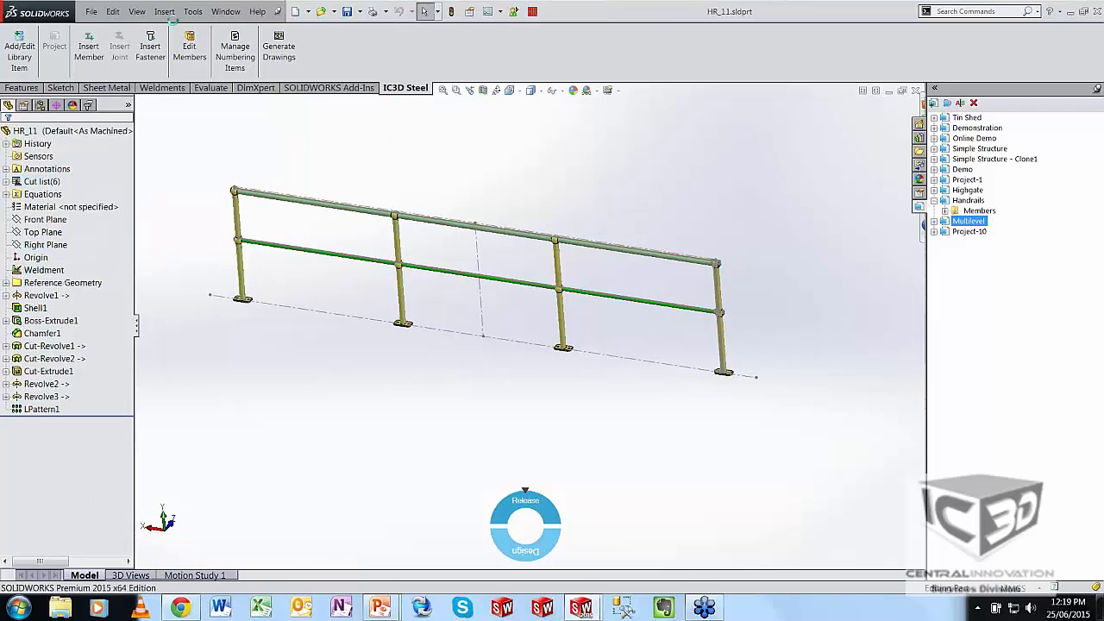
- Make a drawing of HR_11 with the A-size ANSI training template and place an isometric view on the sheet
{"action": "left_click", "coordinate": [90, 11]}
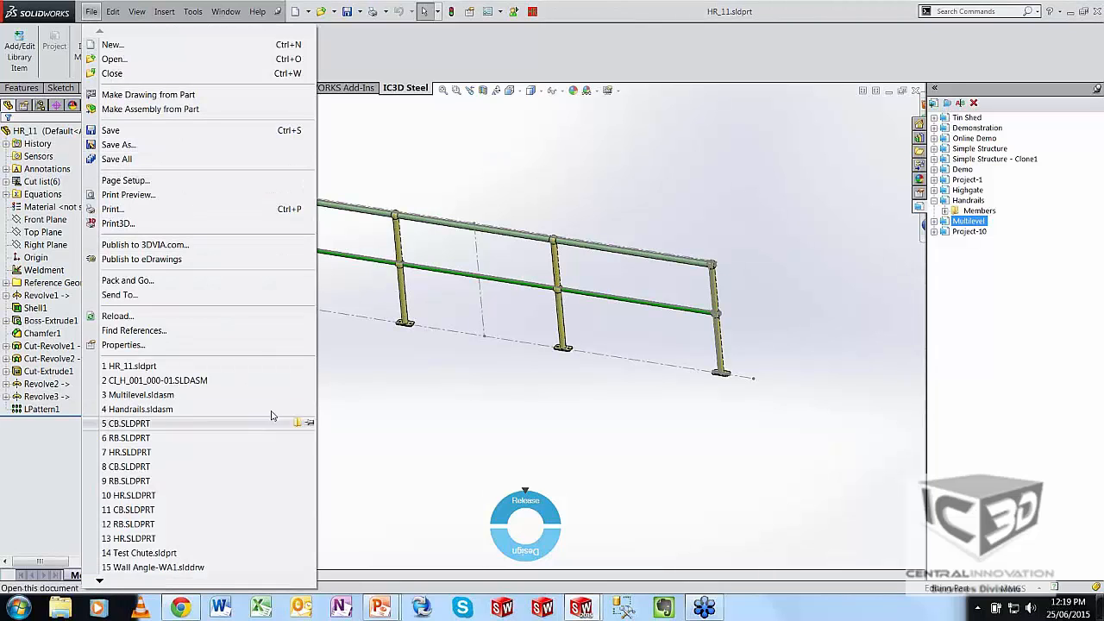
{"action": "left_click", "coordinate": [248, 95]}
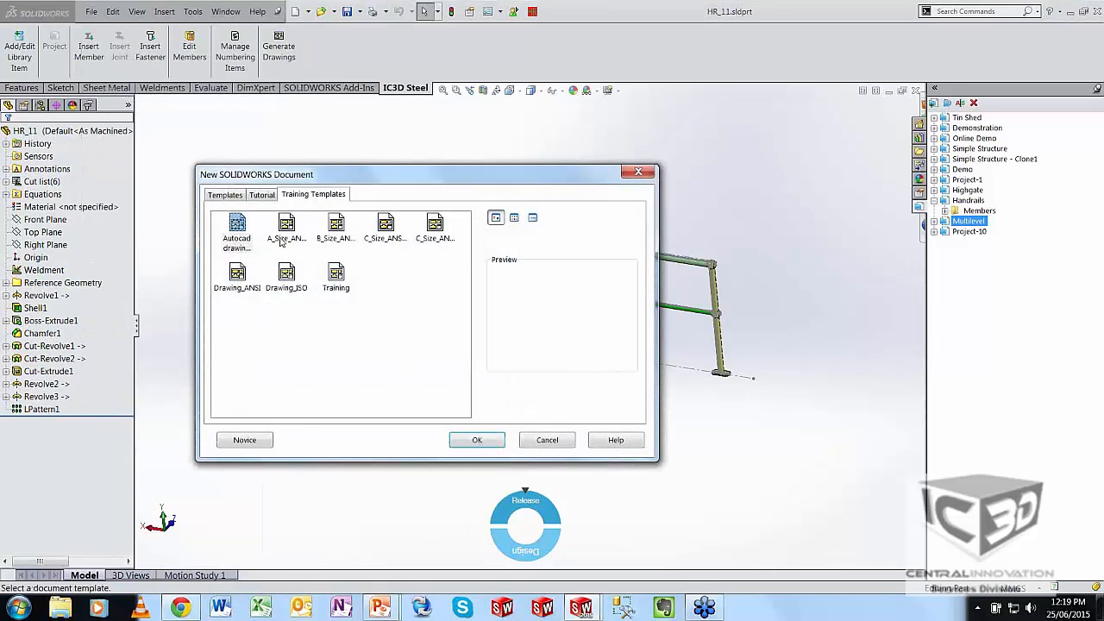
{"action": "double_click", "coordinate": [287, 231]}
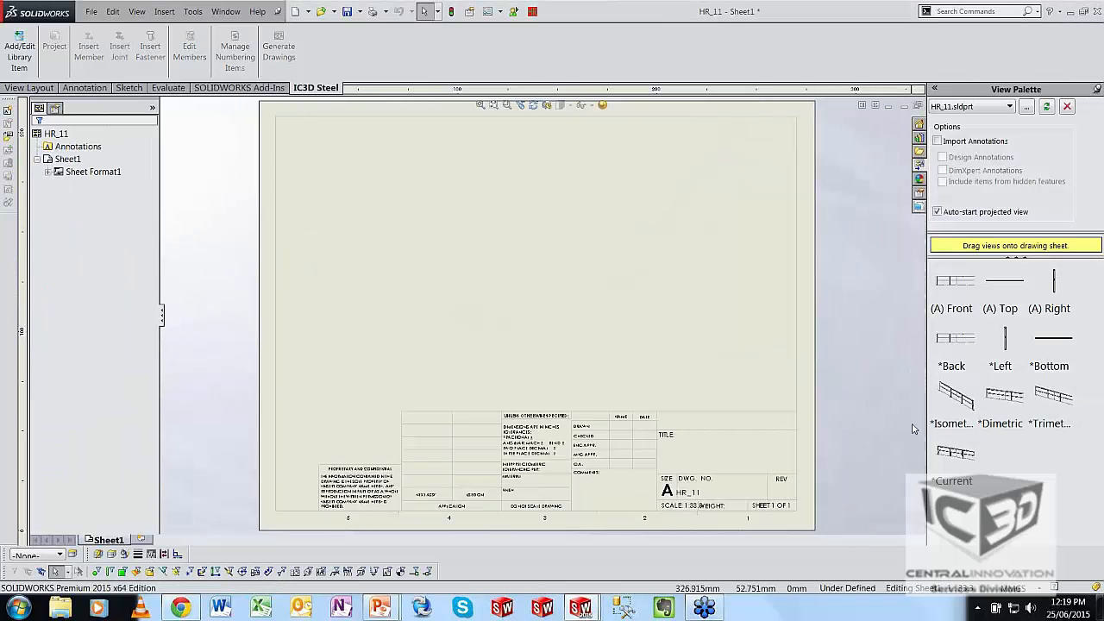
{"action": "mouse_move", "coordinate": [947, 399]}
{"action": "left_mouse_down"}
{"action": "mouse_move", "coordinate": [776, 296]}
{"action": "mouse_move", "coordinate": [627, 266]}
{"action": "left_mouse_up"}
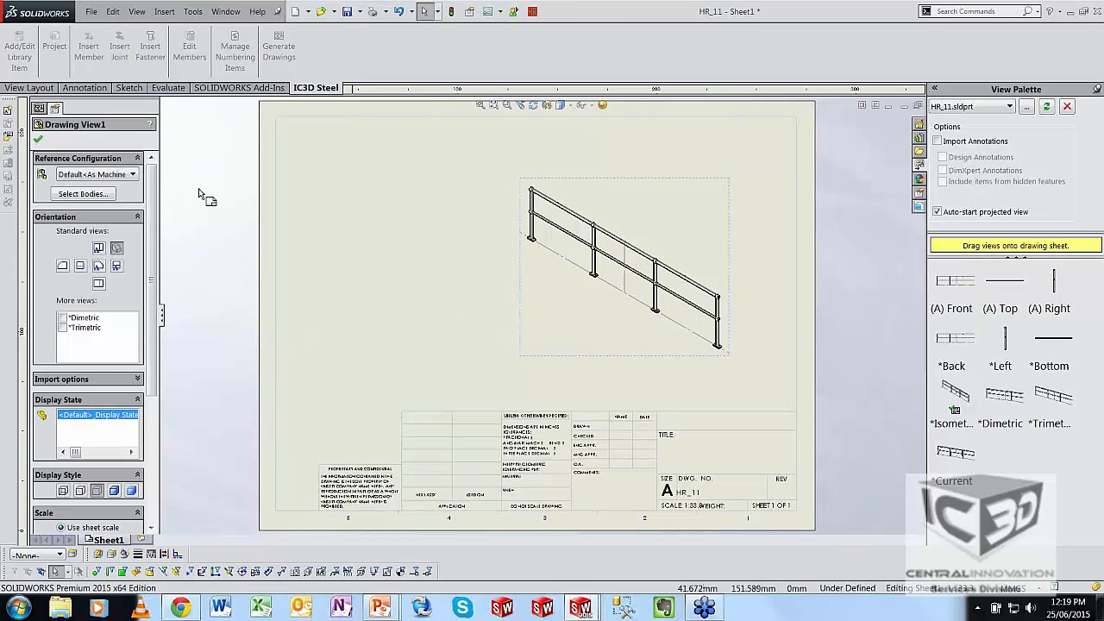
- Insert a weldment cut list table for the handrail view in the sheet's upper-left corner and inspect it up close
{"action": "left_click", "coordinate": [85, 88]}
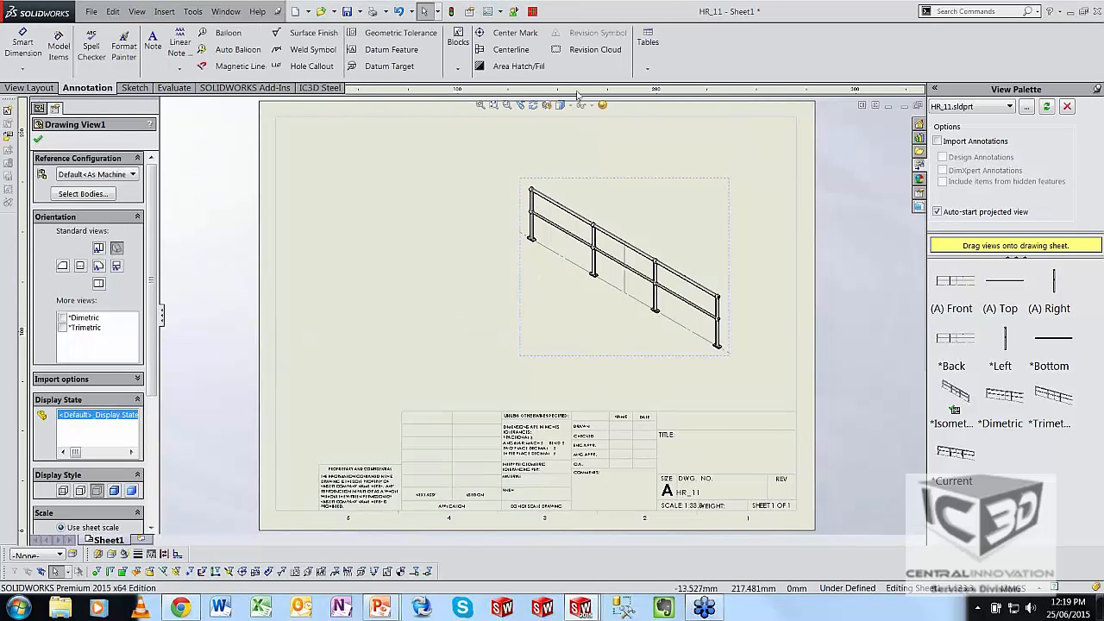
{"action": "left_click", "coordinate": [647, 43]}
{"action": "left_click", "coordinate": [705, 153]}
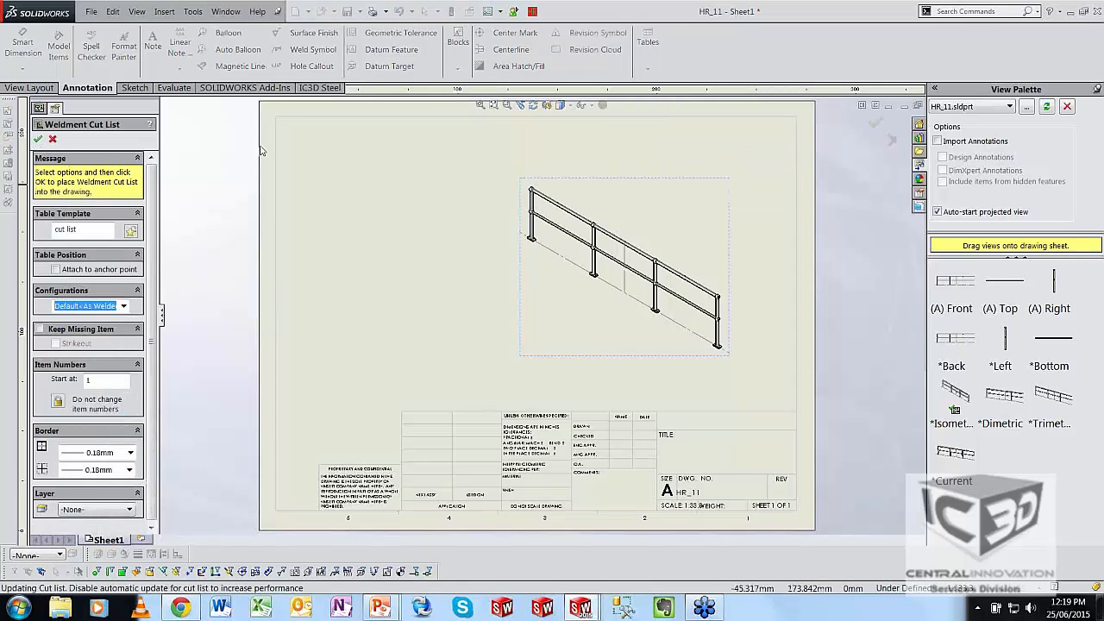
{"action": "left_click", "coordinate": [37, 140]}
{"action": "left_click", "coordinate": [277, 124]}
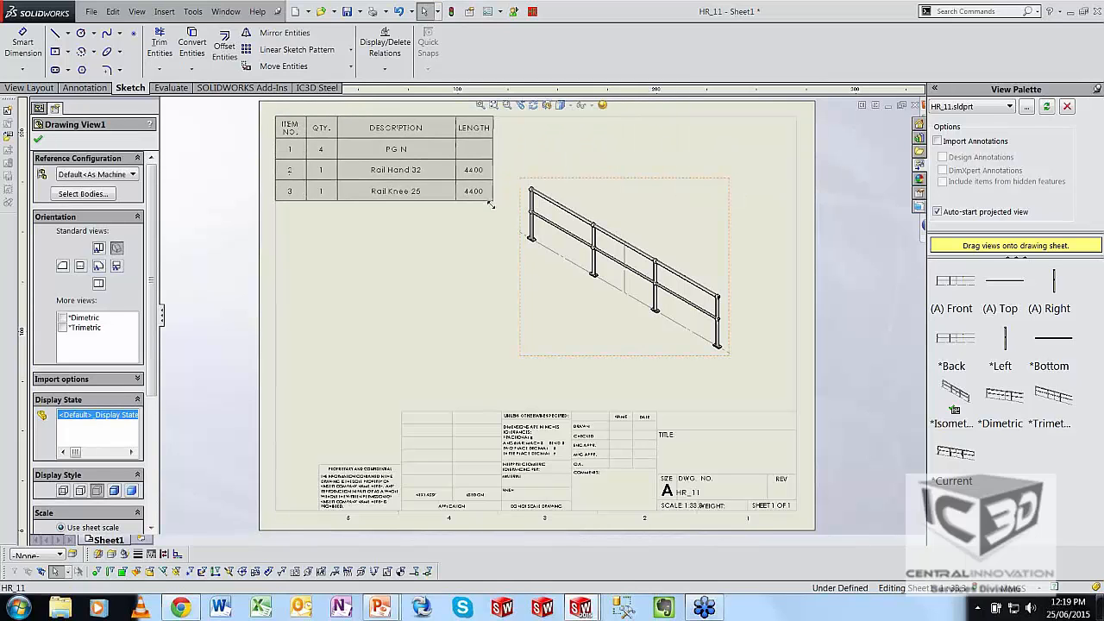
{"action": "left_click", "coordinate": [275, 146]}
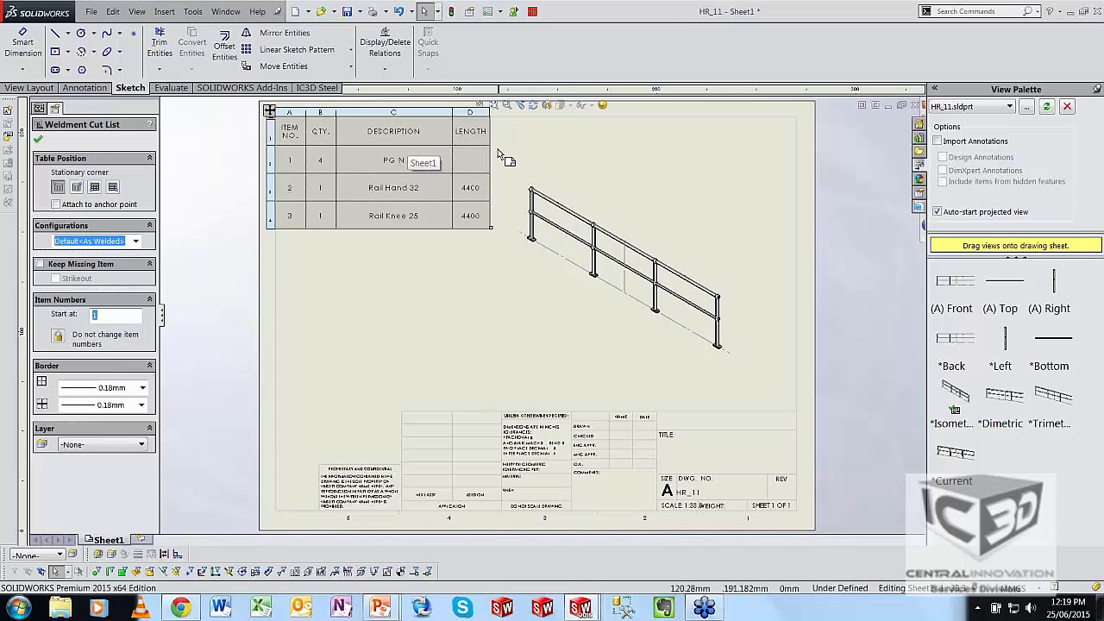
{"action": "scroll", "coordinate": [565, 202], "scroll_direction": "down", "scroll_amount": 3}
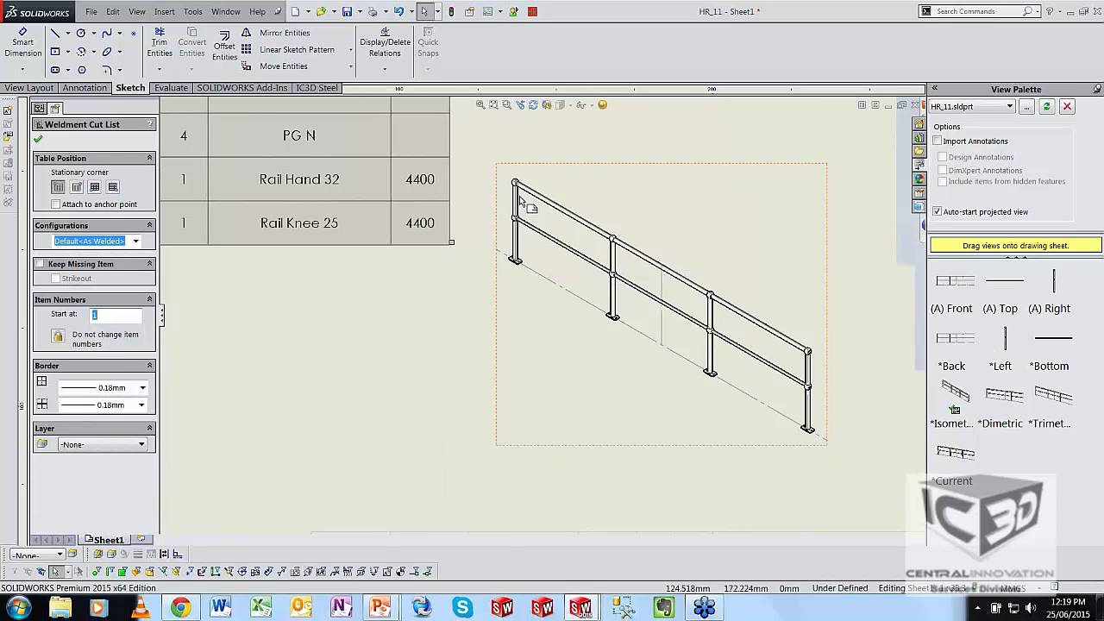
- Narrow the weldment cut list table so that its columns are of similar width
{"action": "scroll", "coordinate": [621, 269], "scroll_direction": "up", "scroll_amount": 3}
{"action": "scroll", "coordinate": [386, 207], "scroll_direction": "down", "scroll_amount": 1}
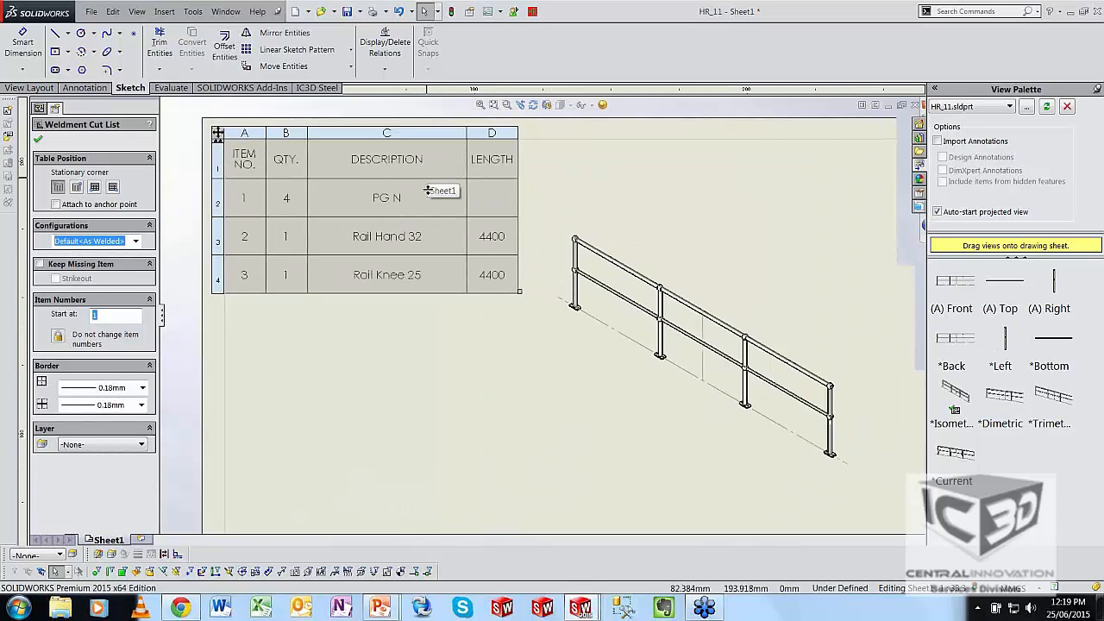
{"action": "left_click", "coordinate": [503, 207]}
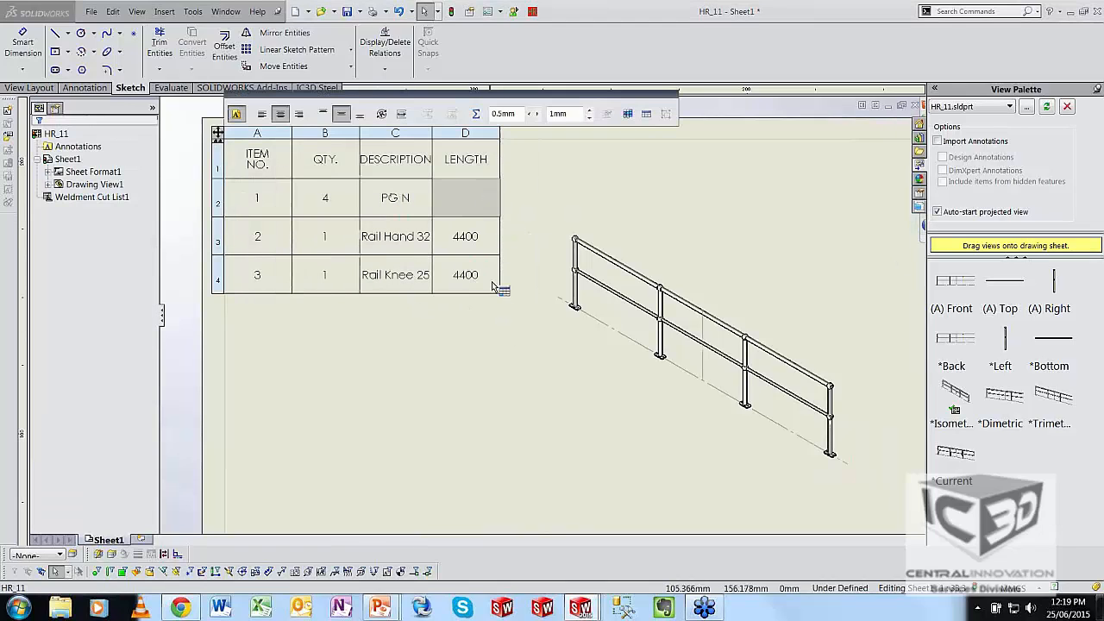
- Check the top rail's length in the isometric handrail view, then clear the selection
{"action": "left_click", "coordinate": [635, 274]}
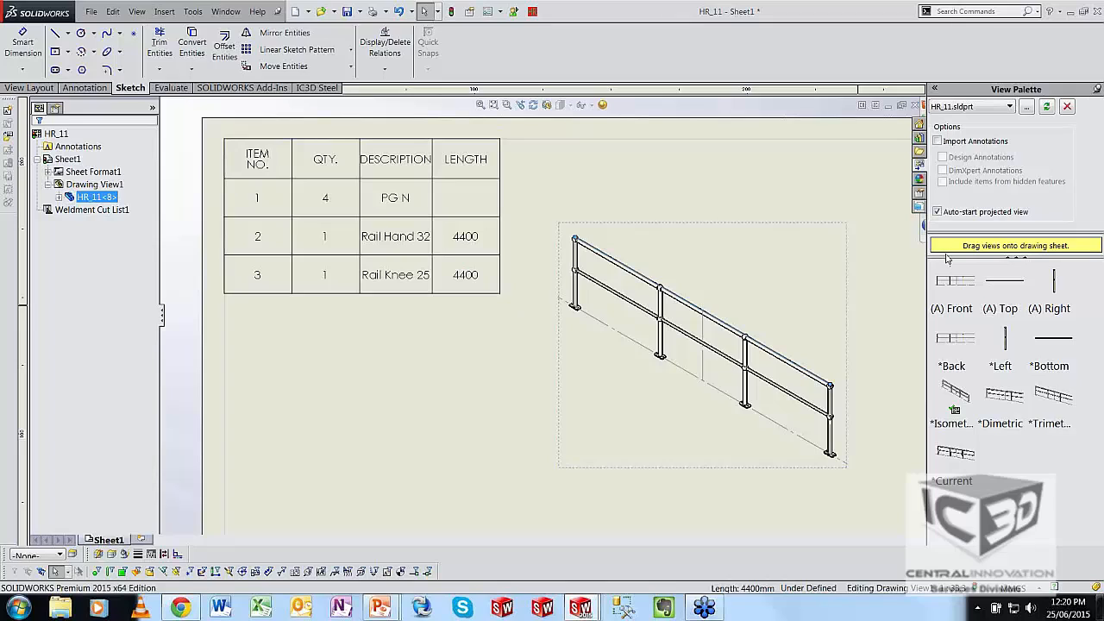
{"action": "mouse_move", "coordinate": [947, 257]}
{"action": "left_mouse_down"}
{"action": "mouse_move", "coordinate": [780, 214]}
{"action": "mouse_move", "coordinate": [641, 199]}
{"action": "left_mouse_up"}
{"action": "left_click", "coordinate": [643, 190]}
{"action": "key", "text": "z"}
{"action": "key", "text": "z"}
{"action": "key", "text": "z"}
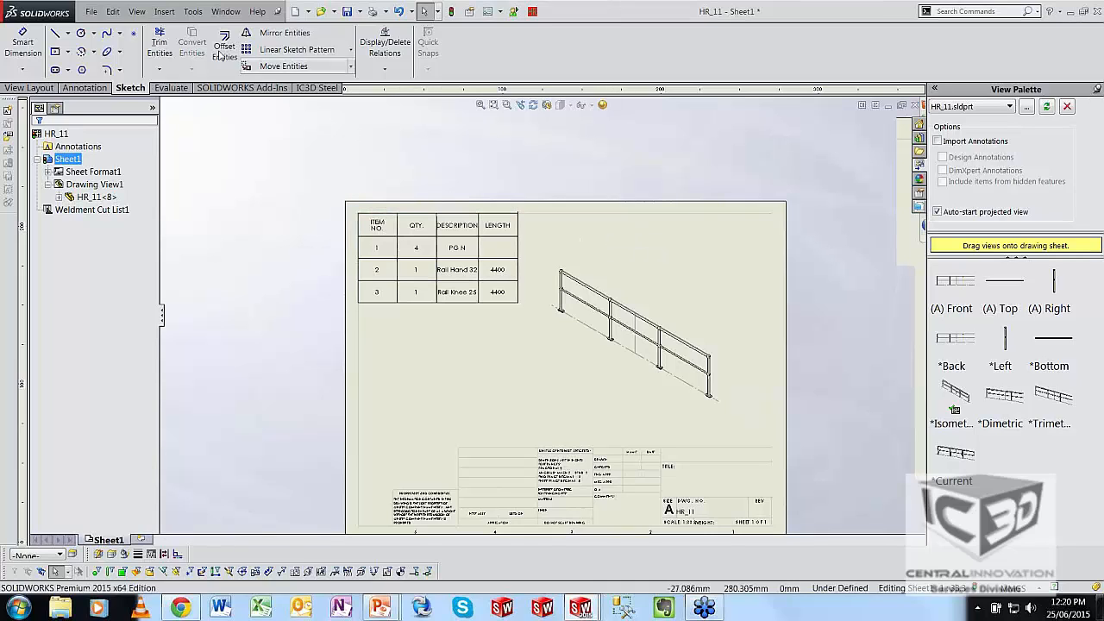
- Switch to the CI_H_001_000-01 assembly and open its drawing
{"action": "left_click", "coordinate": [225, 11]}
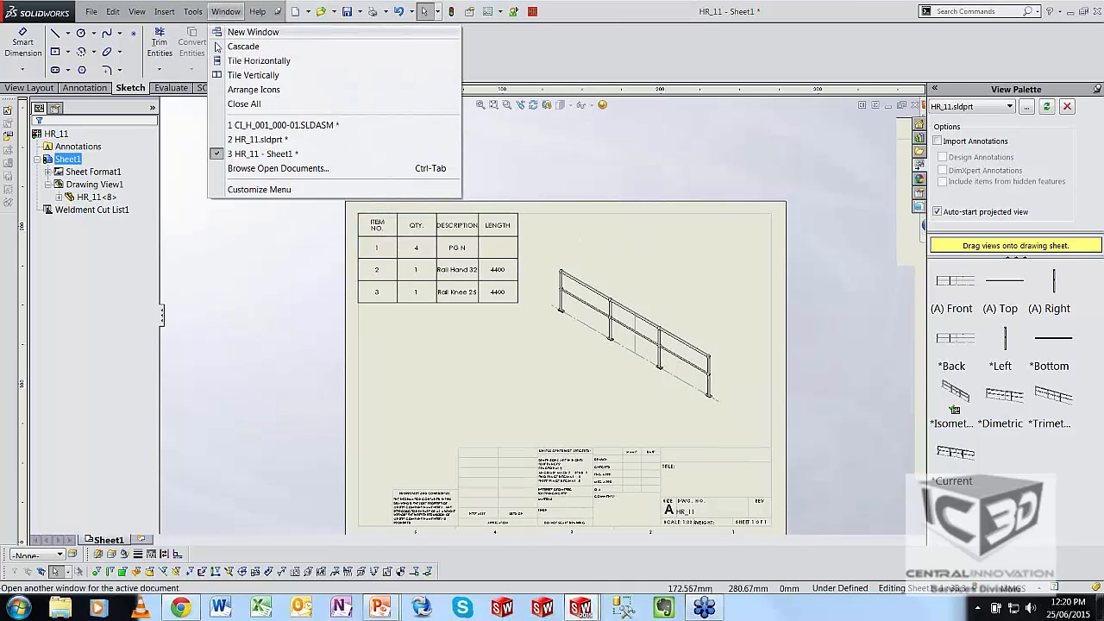
{"action": "left_click", "coordinate": [267, 126]}
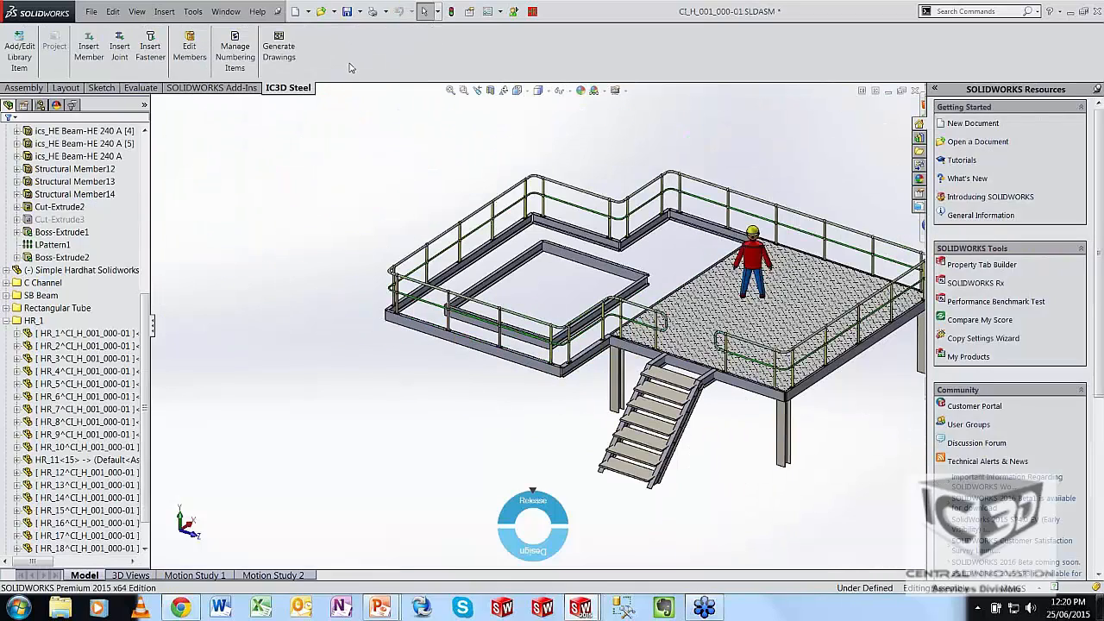
{"action": "key", "text": "f"}
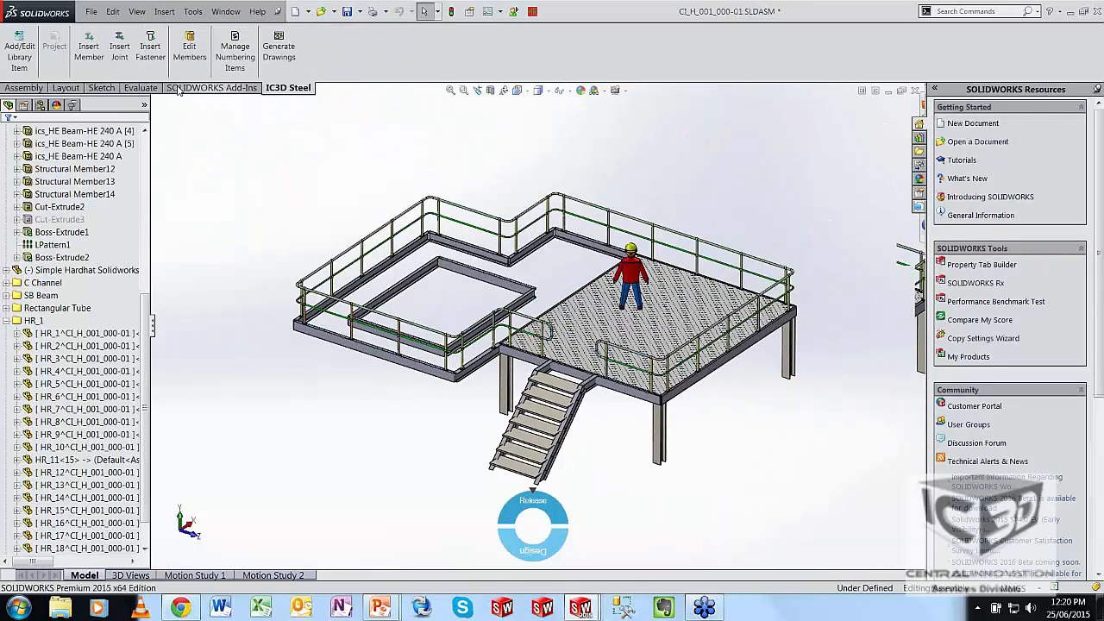
{"action": "scroll", "coordinate": [97, 130], "scroll_direction": "up", "scroll_amount": 8}
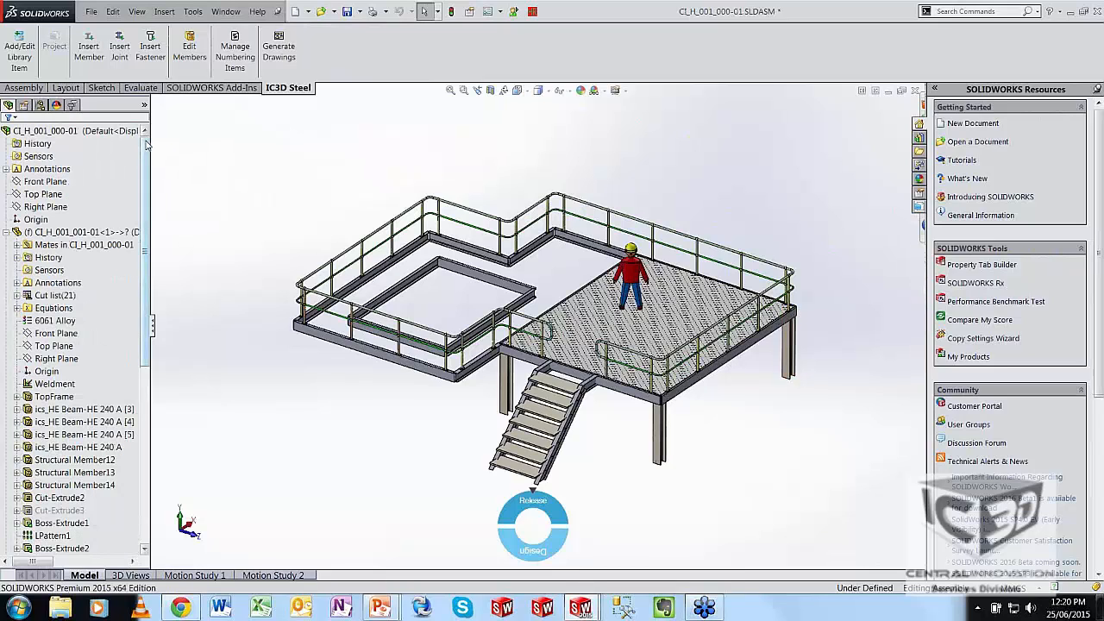
{"action": "right_click", "coordinate": [97, 129]}
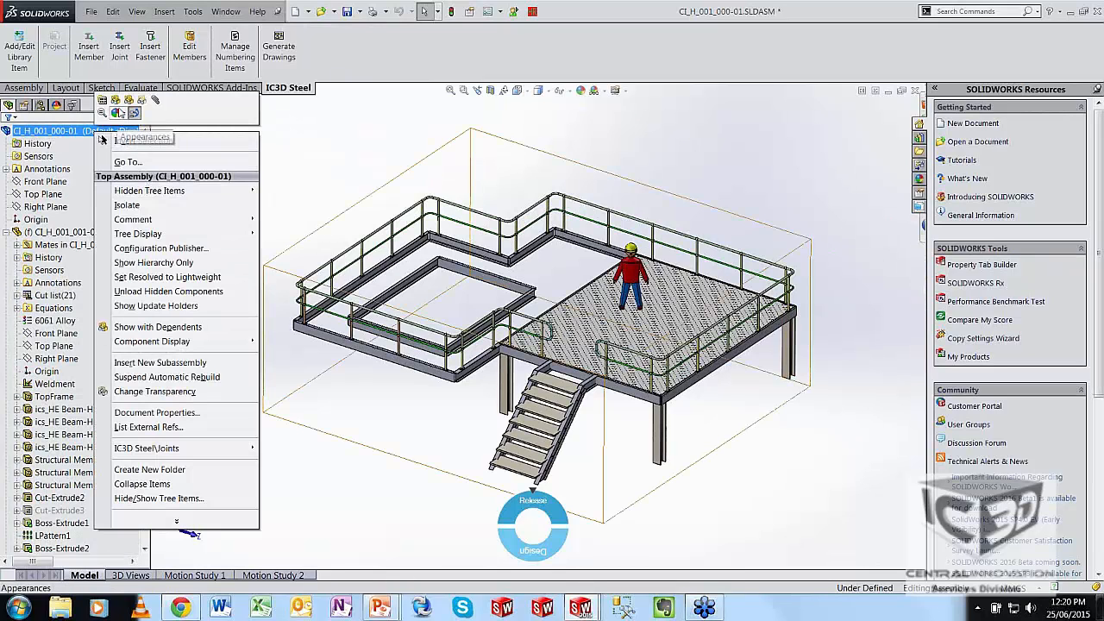
{"action": "left_click", "coordinate": [107, 105]}
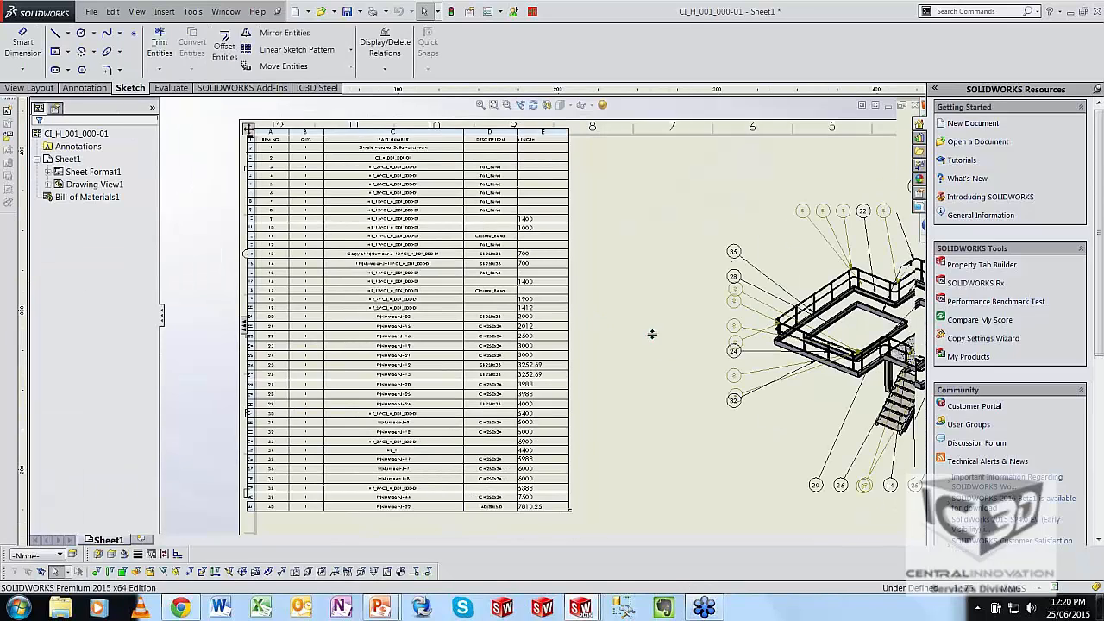
- Examine the part numbers, descriptions and lengths in the assembly drawing's bill of materials
{"action": "left_click", "coordinate": [480, 104]}
{"action": "scroll", "coordinate": [550, 249], "scroll_direction": "up", "scroll_amount": 1}
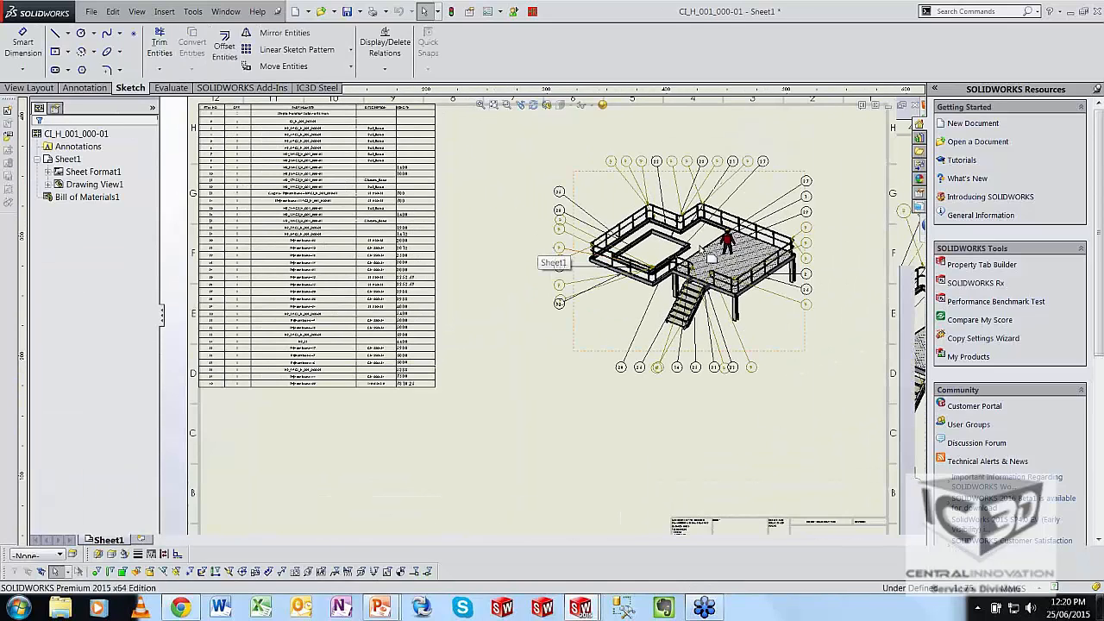
{"action": "scroll", "coordinate": [673, 164], "scroll_direction": "up", "scroll_amount": 2}
{"action": "scroll", "coordinate": [402, 313], "scroll_direction": "down", "scroll_amount": 2}
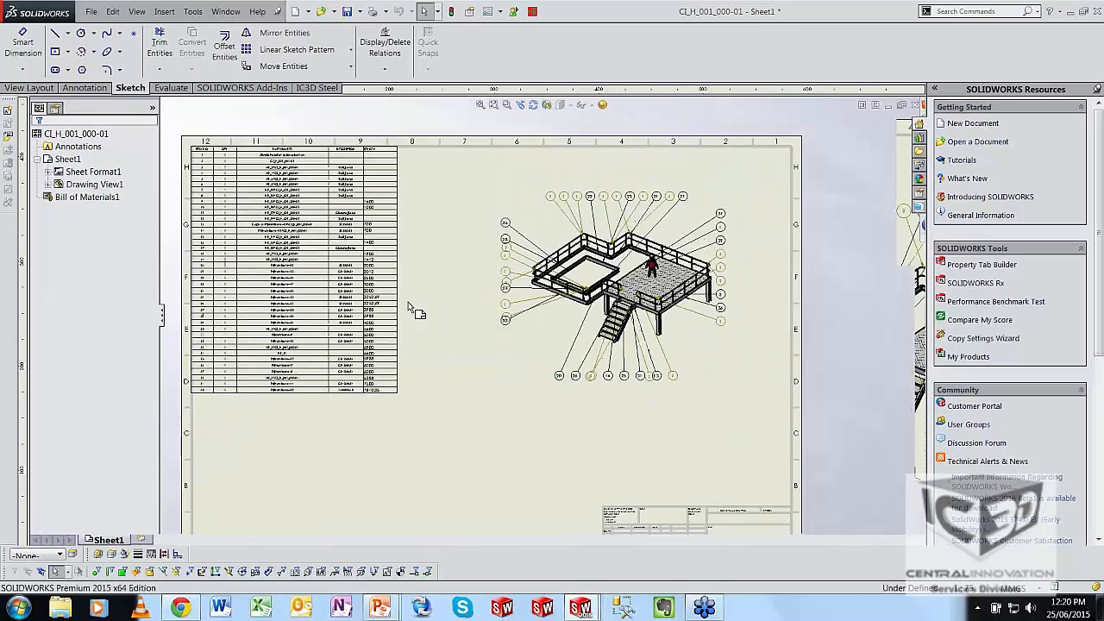
{"action": "scroll", "coordinate": [308, 278], "scroll_direction": "up", "scroll_amount": 2}
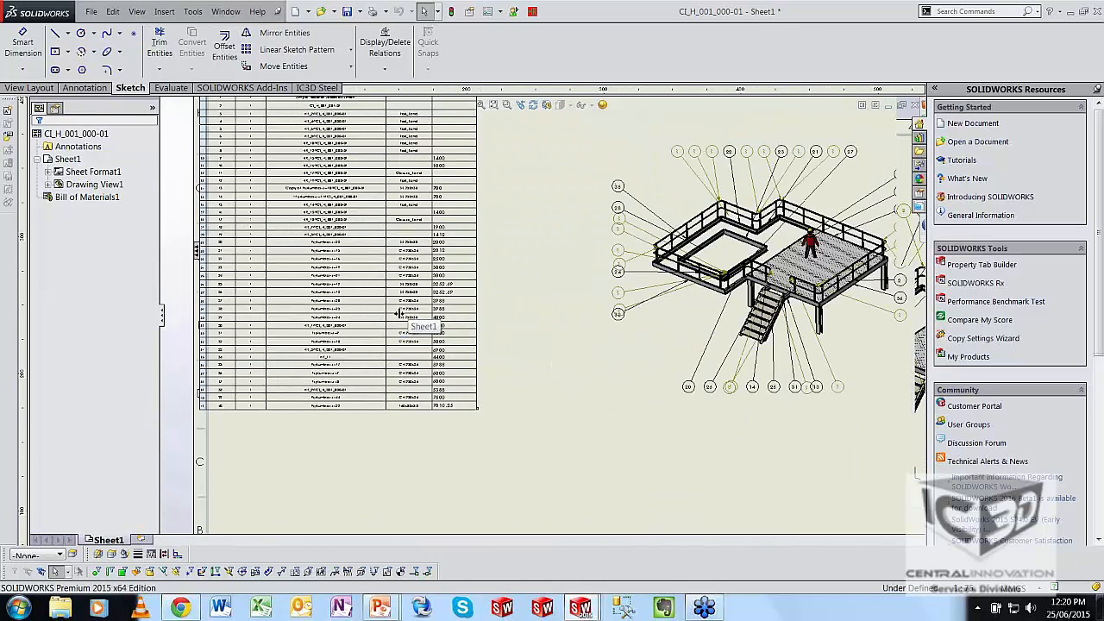
{"action": "scroll", "coordinate": [399, 313], "scroll_direction": "up", "scroll_amount": 1}
{"action": "scroll", "coordinate": [508, 370], "scroll_direction": "up", "scroll_amount": 1}
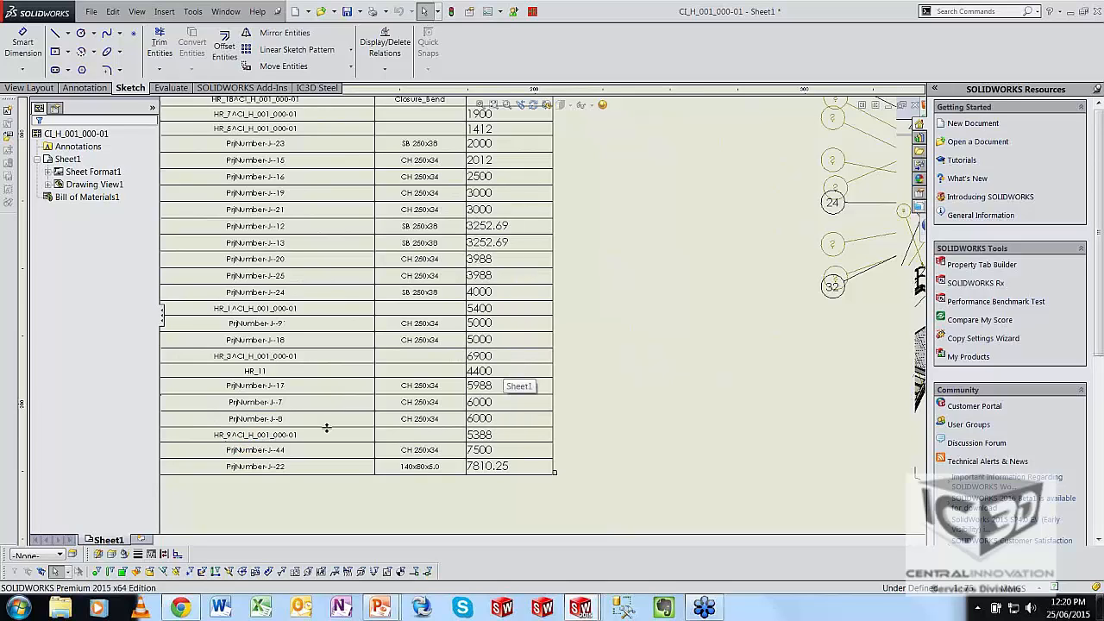
{"action": "scroll", "coordinate": [448, 376], "scroll_direction": "down", "scroll_amount": 3}
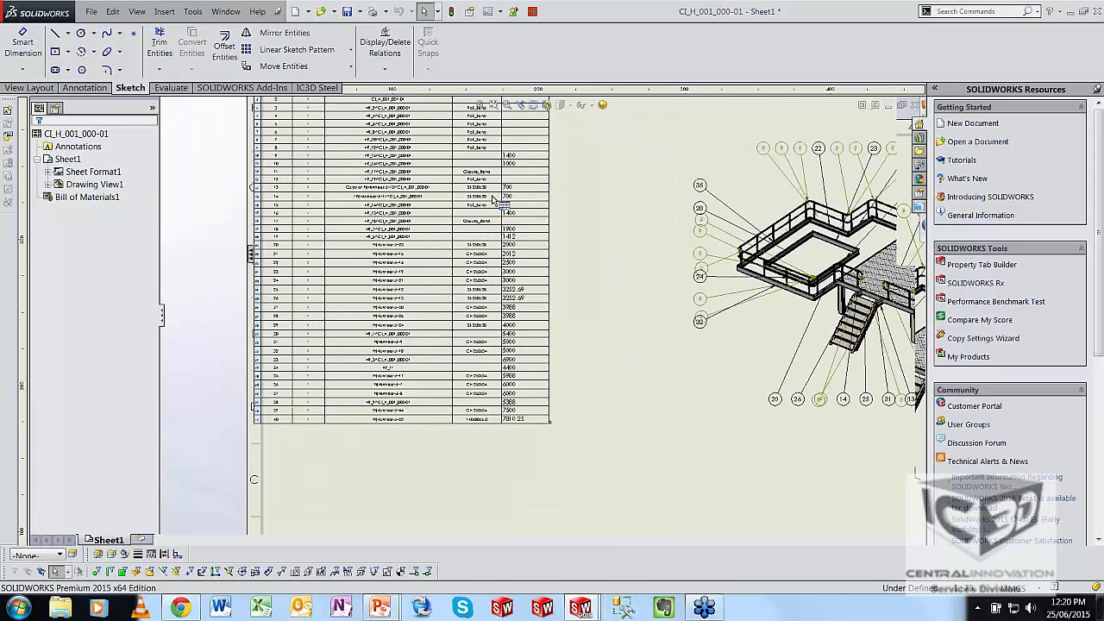
- Examine the item balloons around the assembly's isometric view
{"action": "scroll", "coordinate": [733, 307], "scroll_direction": "up", "scroll_amount": 1}
{"action": "scroll", "coordinate": [781, 273], "scroll_direction": "up", "scroll_amount": 1}
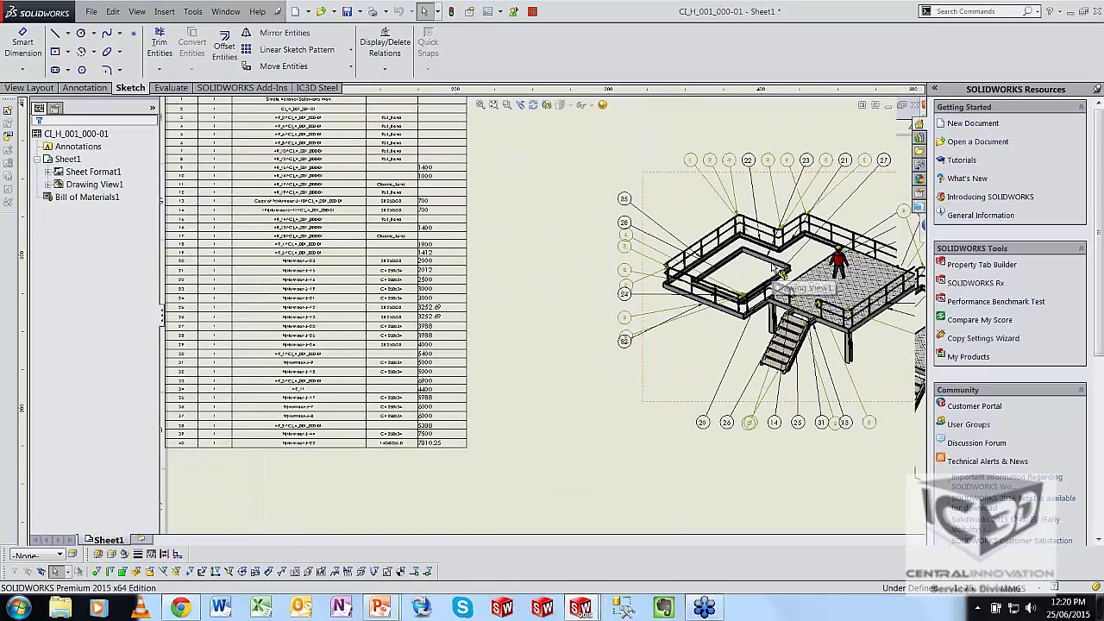
{"action": "scroll", "coordinate": [863, 269], "scroll_direction": "up", "scroll_amount": 1}
{"action": "scroll", "coordinate": [863, 269], "scroll_direction": "up", "scroll_amount": 1}
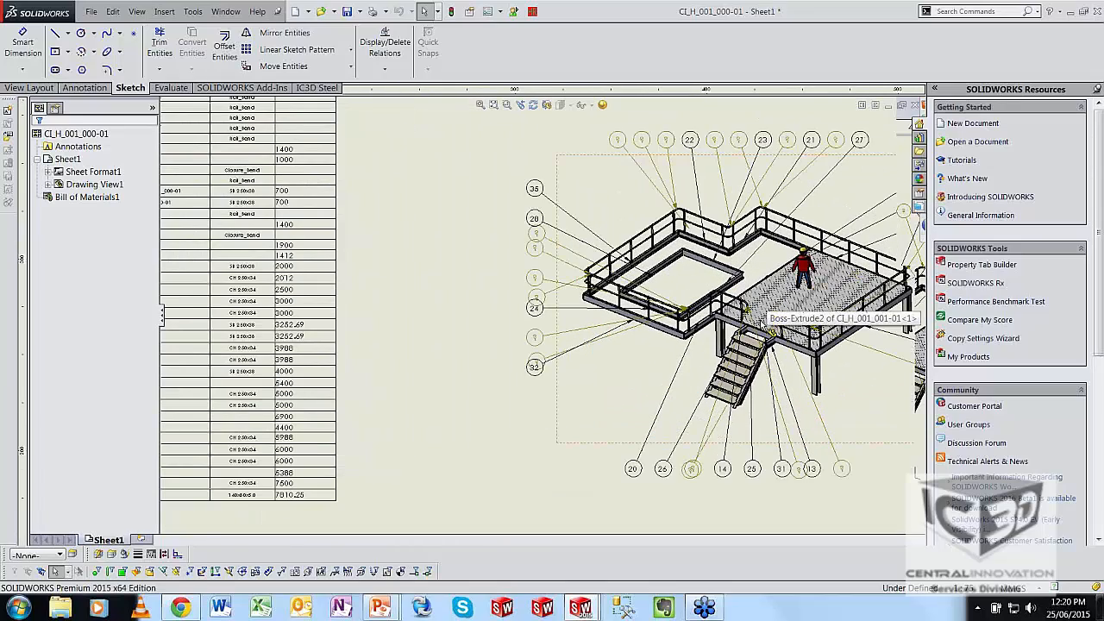
{"action": "scroll", "coordinate": [764, 322], "scroll_direction": "down", "scroll_amount": 1}
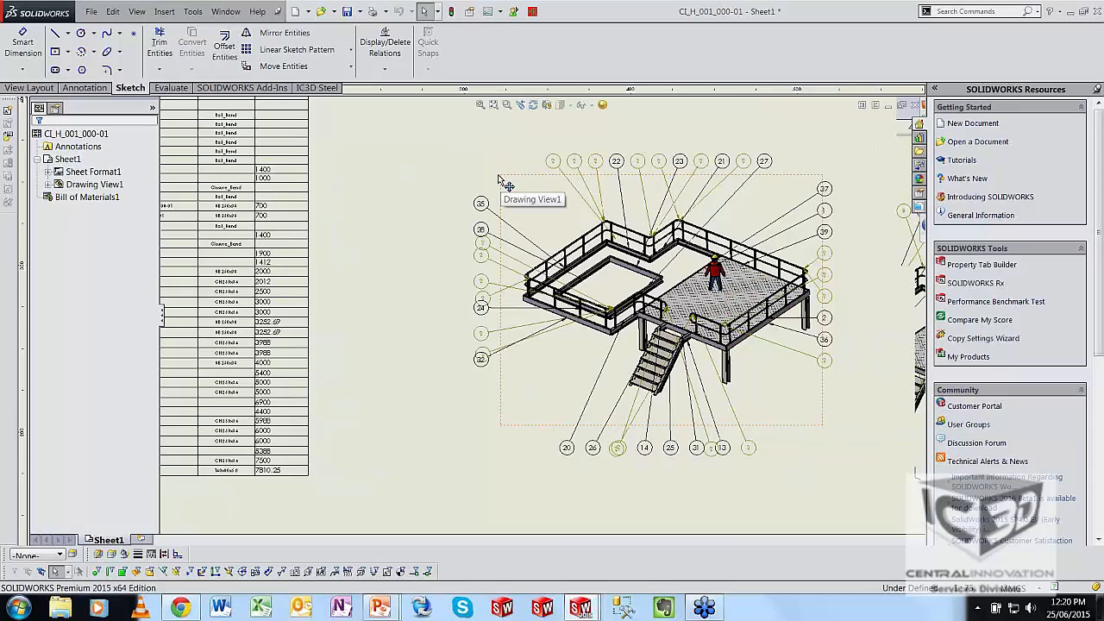
{"action": "key", "text": "z"}
{"action": "key", "text": "z"}
{"action": "key", "text": "z"}
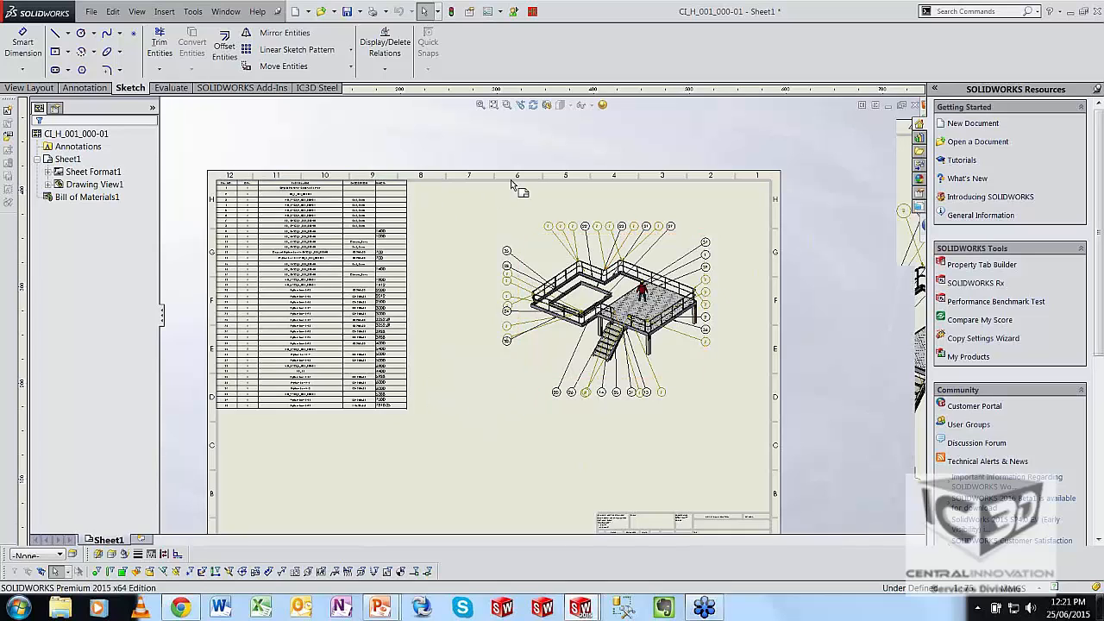
- Auto-balloon the assembly's isometric view with a square layout, replacing the existing balloons, and review the sheet
{"action": "left_click", "coordinate": [525, 373]}
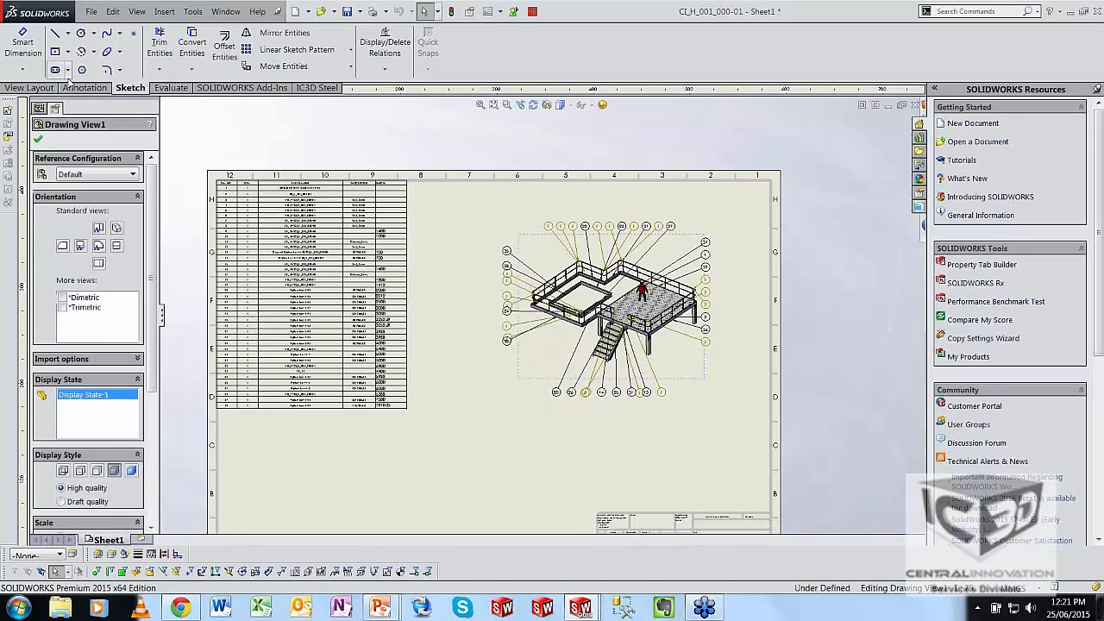
{"action": "left_click", "coordinate": [86, 88]}
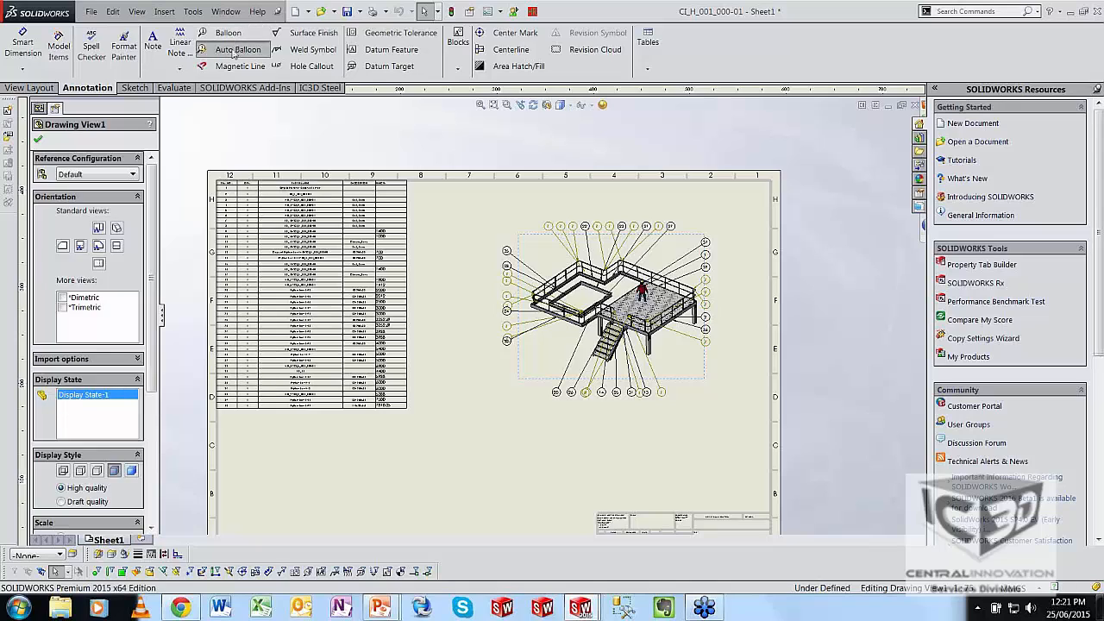
{"action": "left_click", "coordinate": [235, 50]}
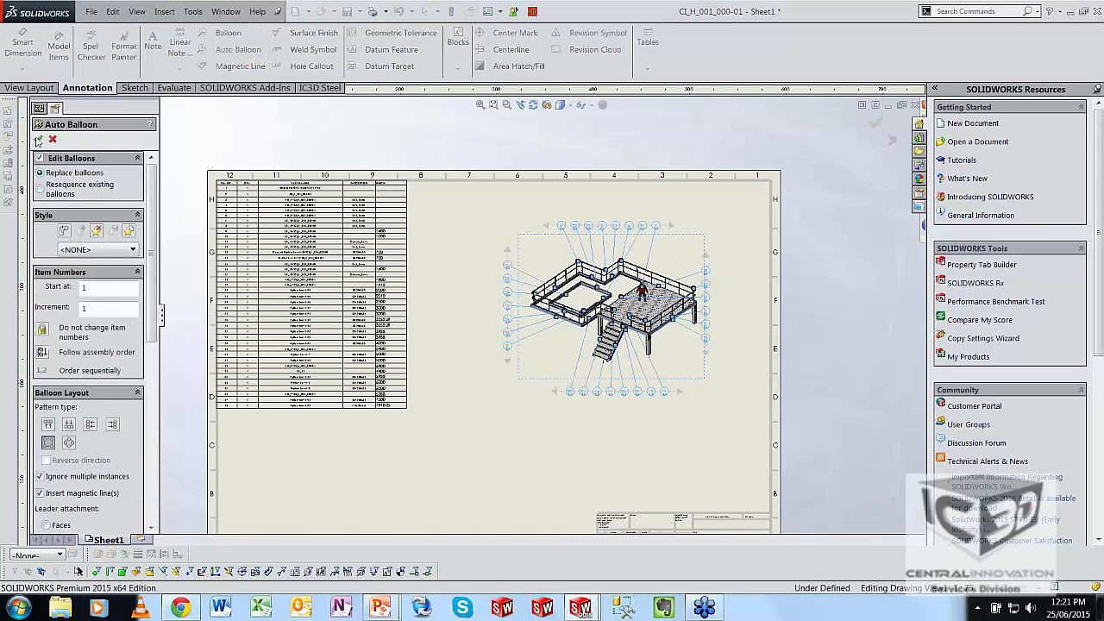
{"action": "left_click", "coordinate": [37, 140]}
{"action": "scroll", "coordinate": [764, 298], "scroll_direction": "down", "scroll_amount": 3}
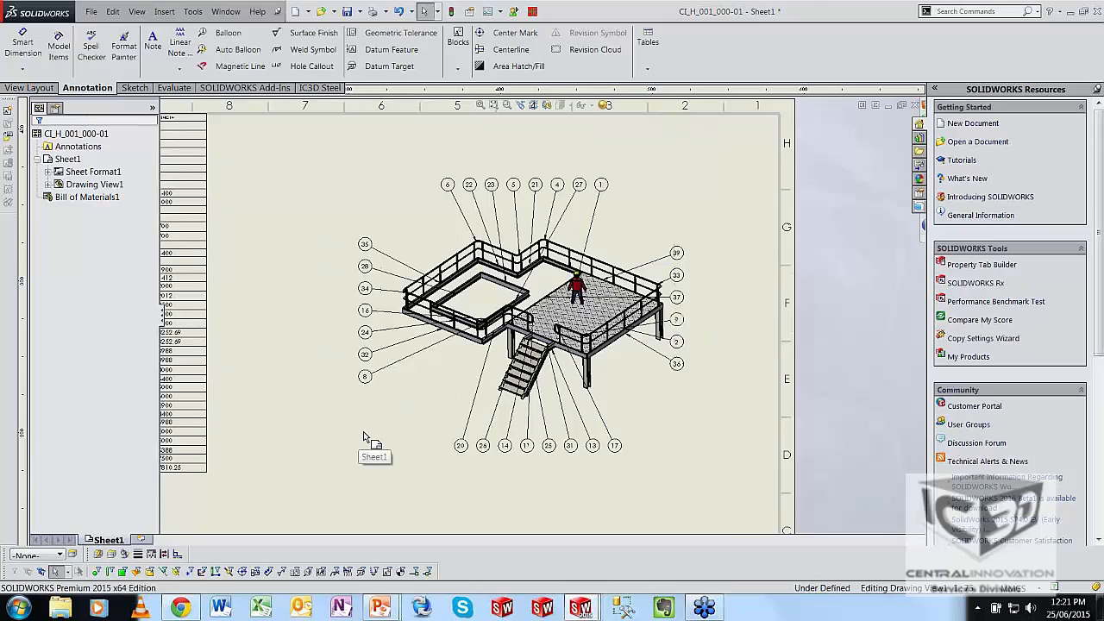
{"action": "scroll", "coordinate": [364, 438], "scroll_direction": "up", "scroll_amount": 2}
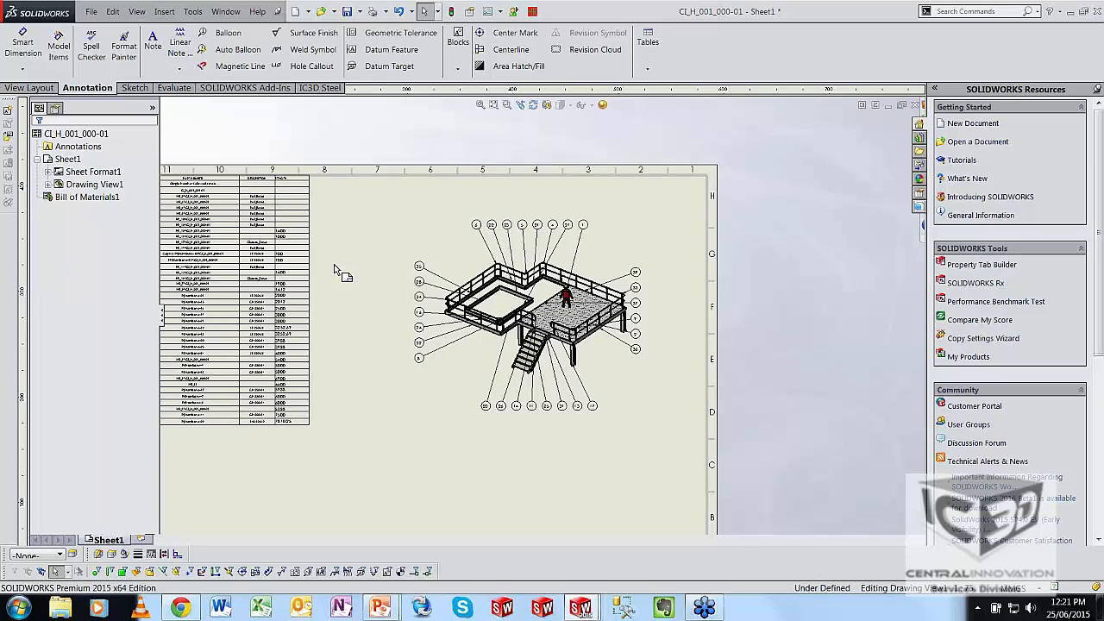
{"action": "left_click", "coordinate": [496, 108]}
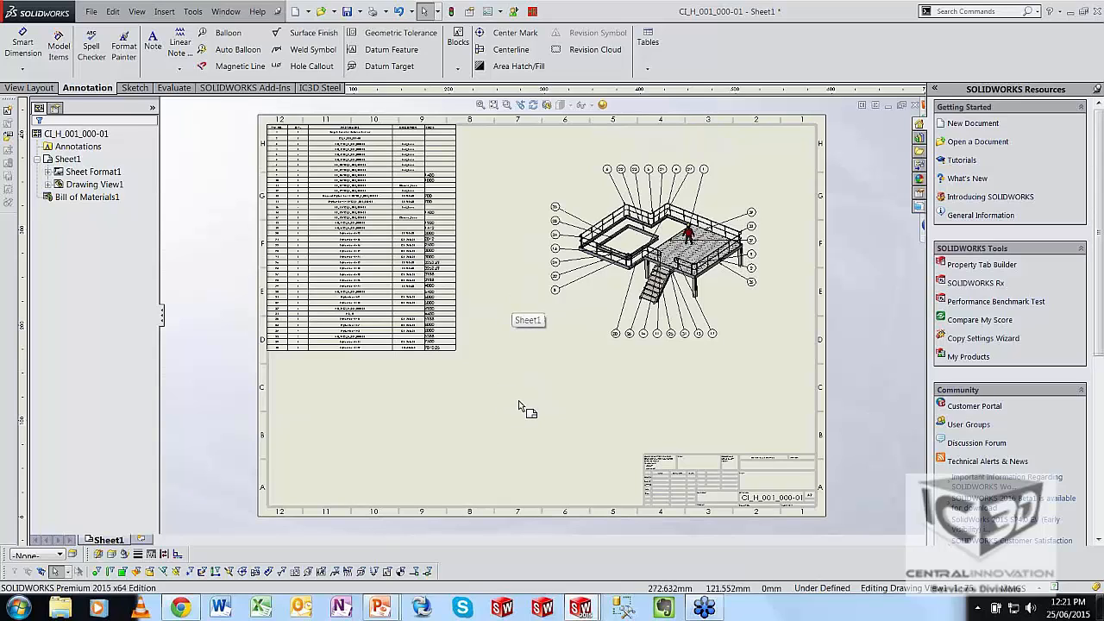
- Return to the CI_H_001_000-01 assembly model and look over the platform's handrails
{"action": "mouse_move", "coordinate": [580, 608]}
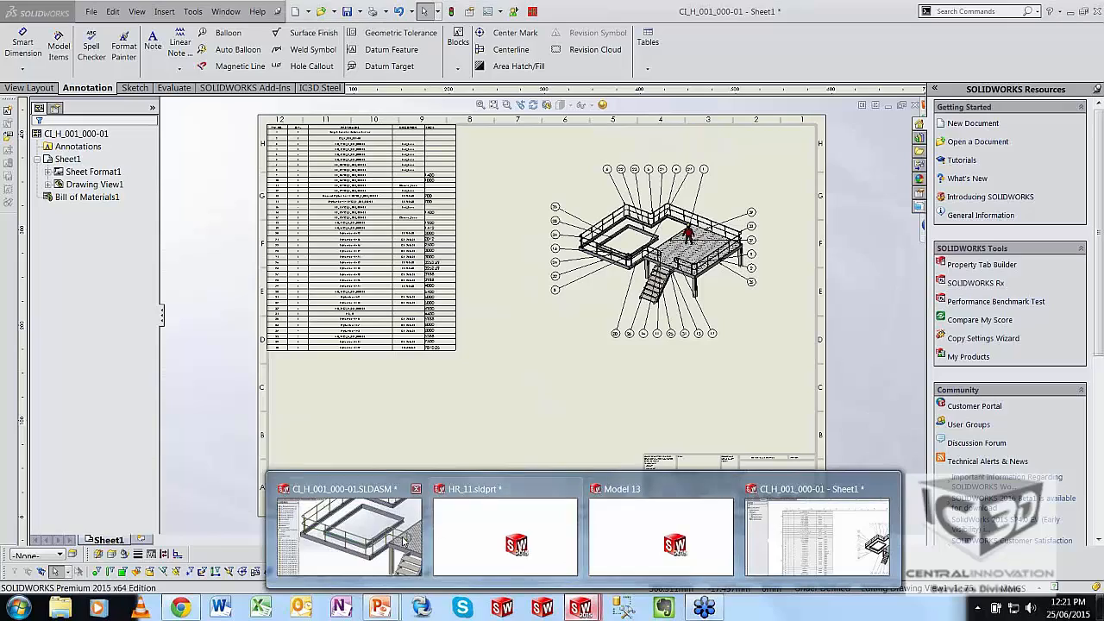
{"action": "left_click", "coordinate": [402, 541]}
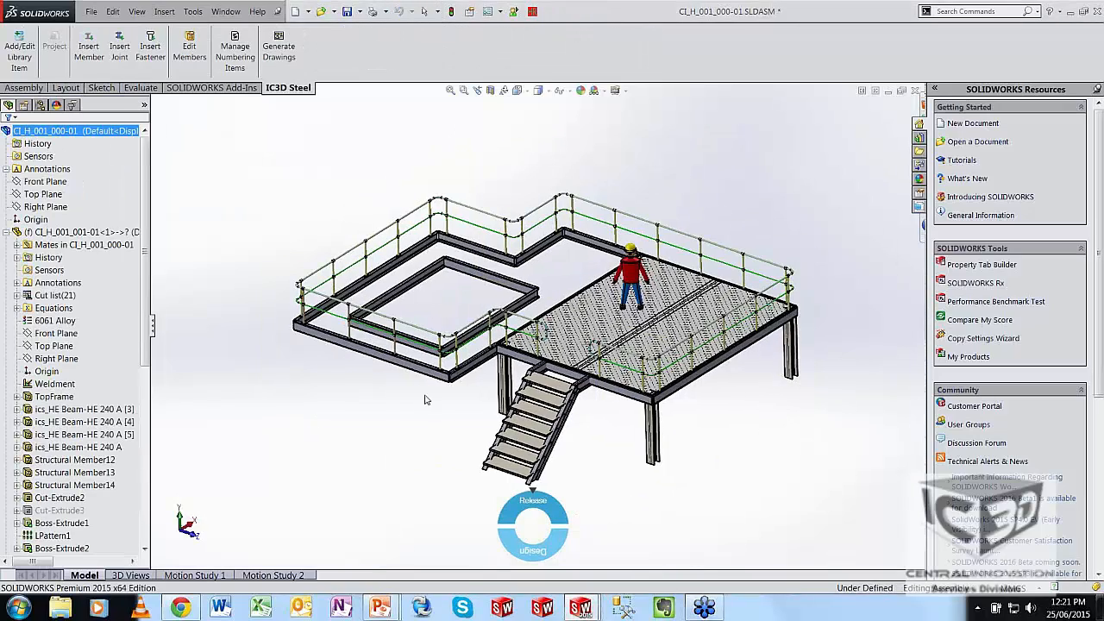
{"action": "scroll", "coordinate": [424, 399], "scroll_direction": "down", "scroll_amount": 2}
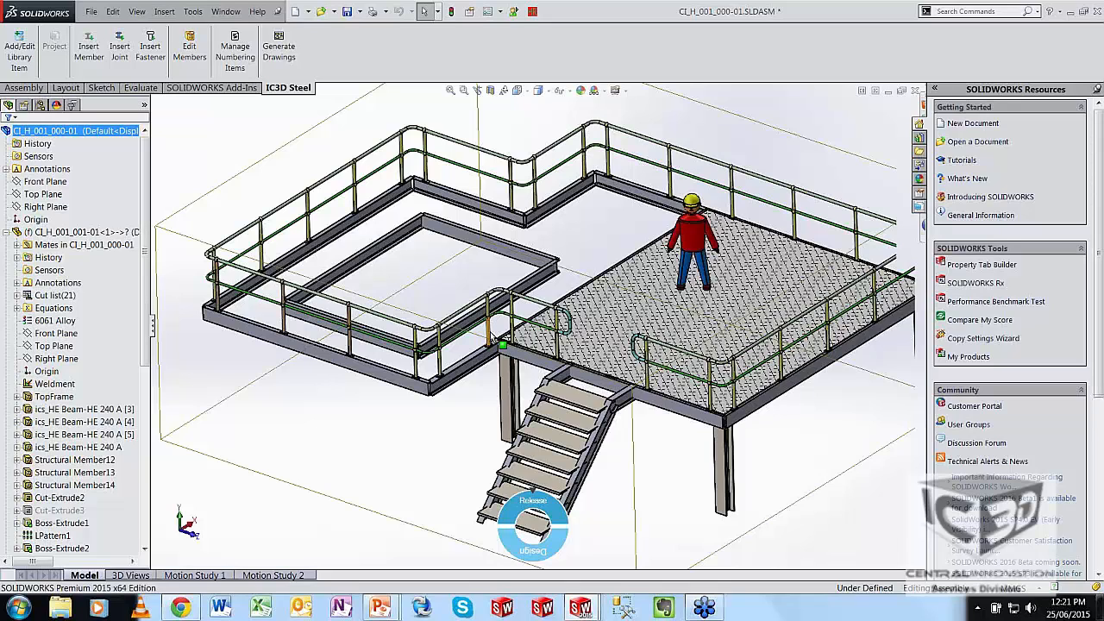
{"action": "key", "text": "z"}
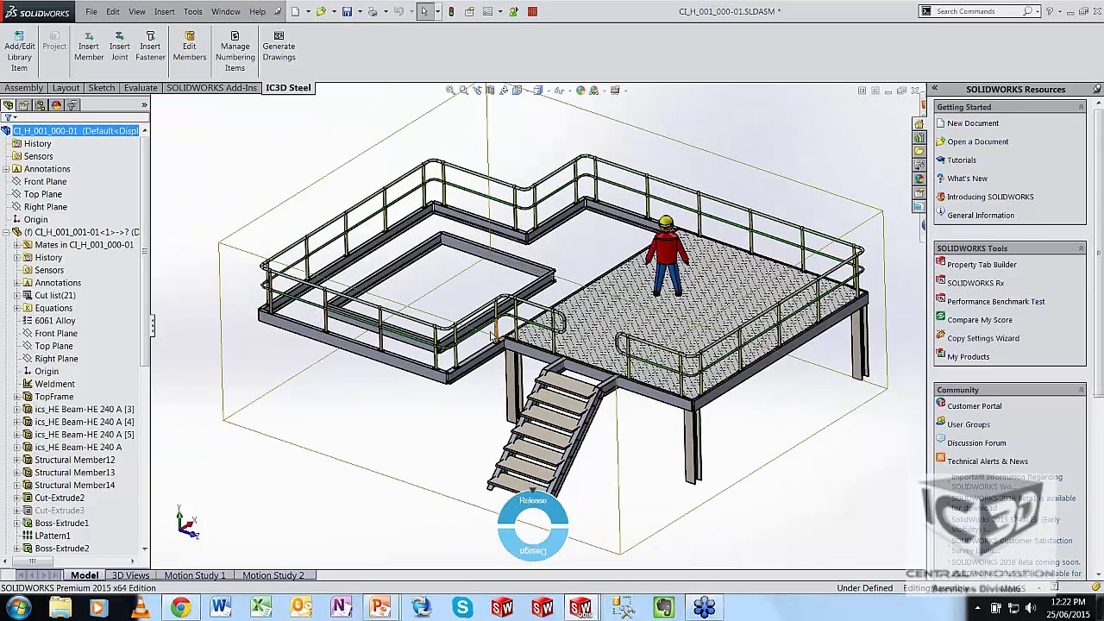
{"action": "left_click", "coordinate": [490, 433]}
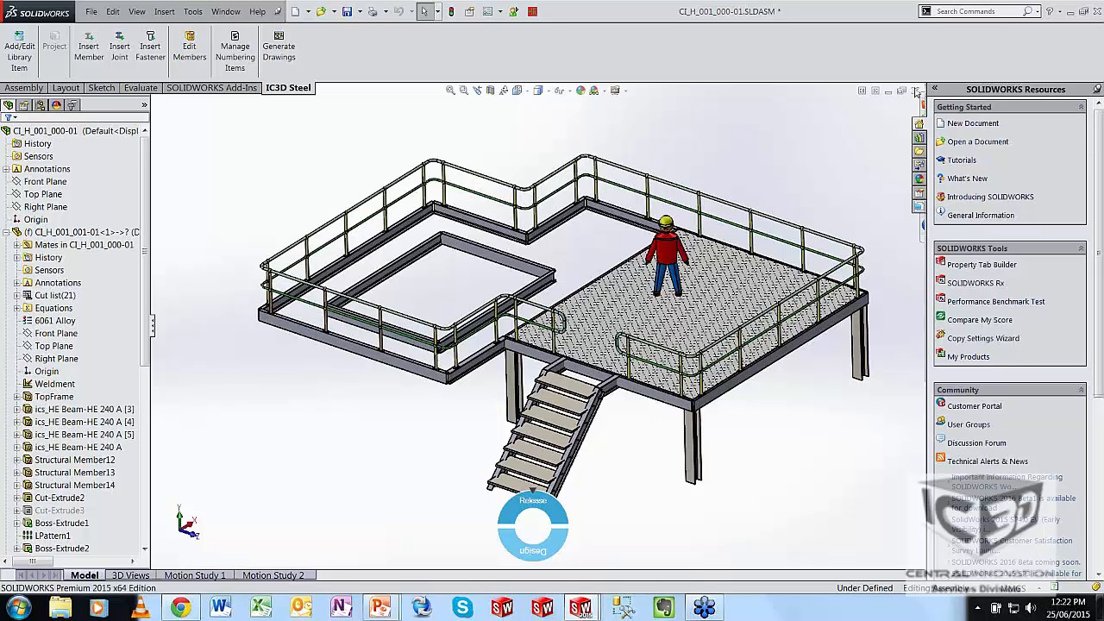
- Close the assembly, both drawings and the HR_11 part without saving the changes
{"action": "left_click", "coordinate": [917, 92]}
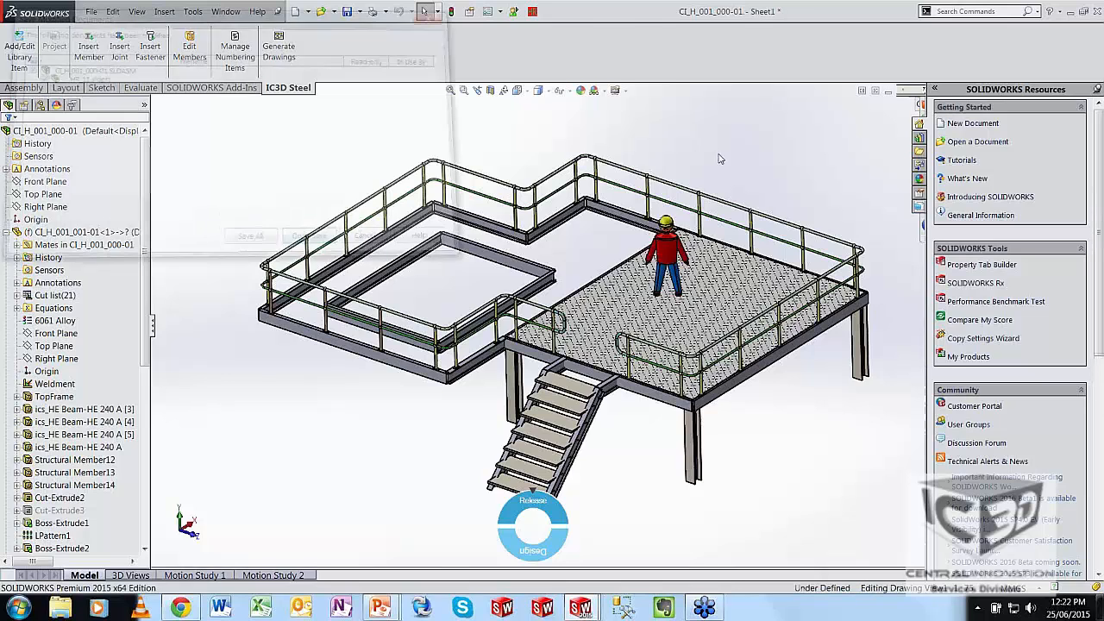
{"action": "left_click", "coordinate": [916, 104]}
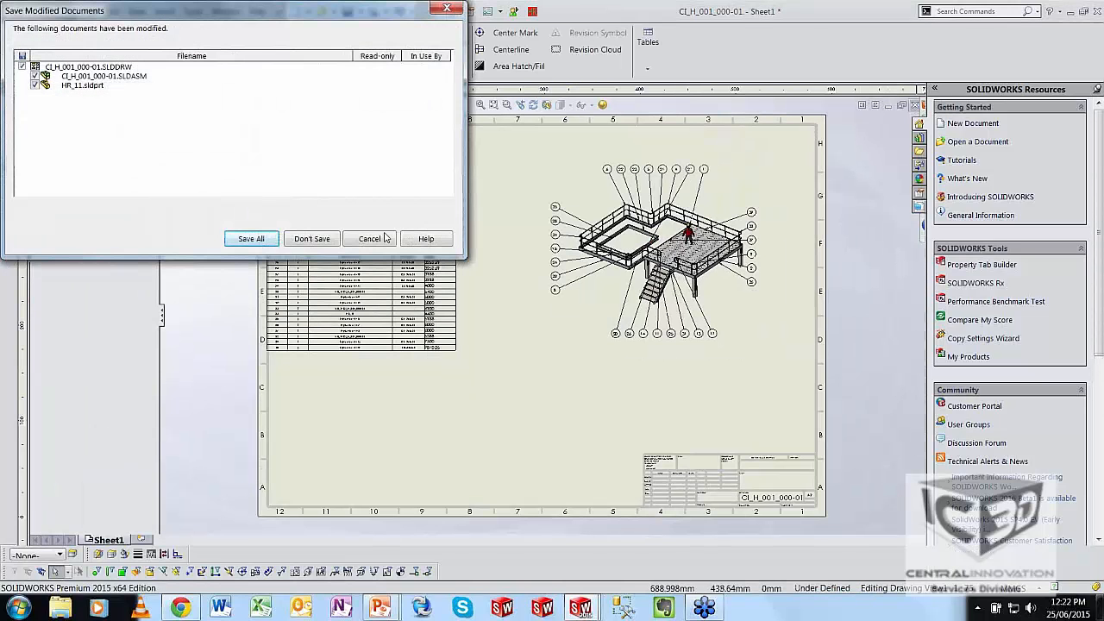
{"action": "left_click", "coordinate": [306, 241]}
{"action": "left_click", "coordinate": [915, 104]}
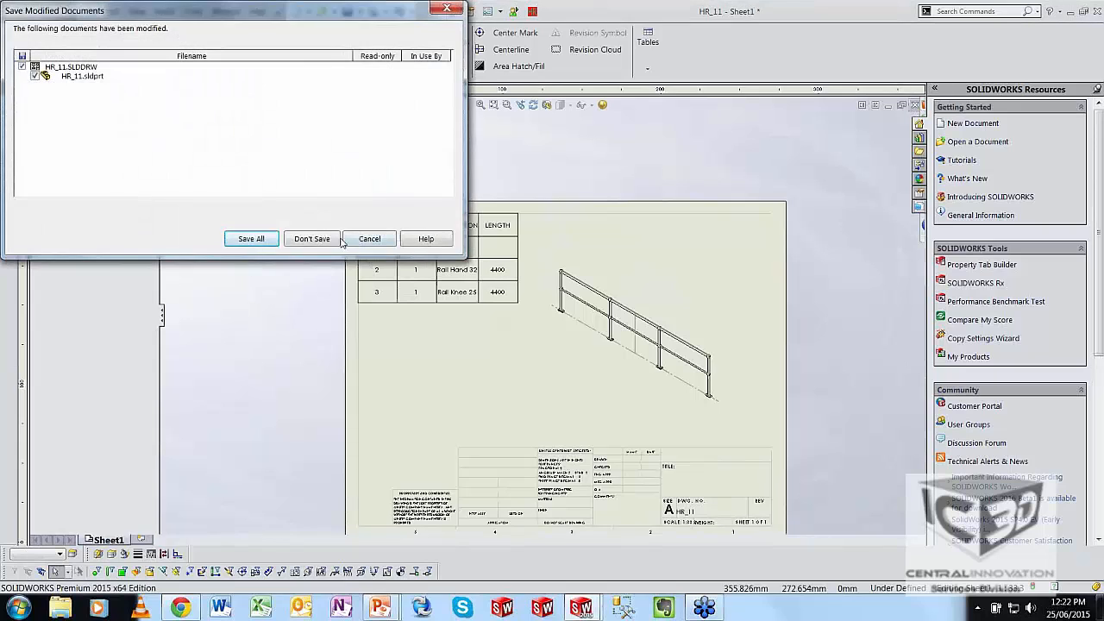
{"action": "left_click", "coordinate": [336, 241]}
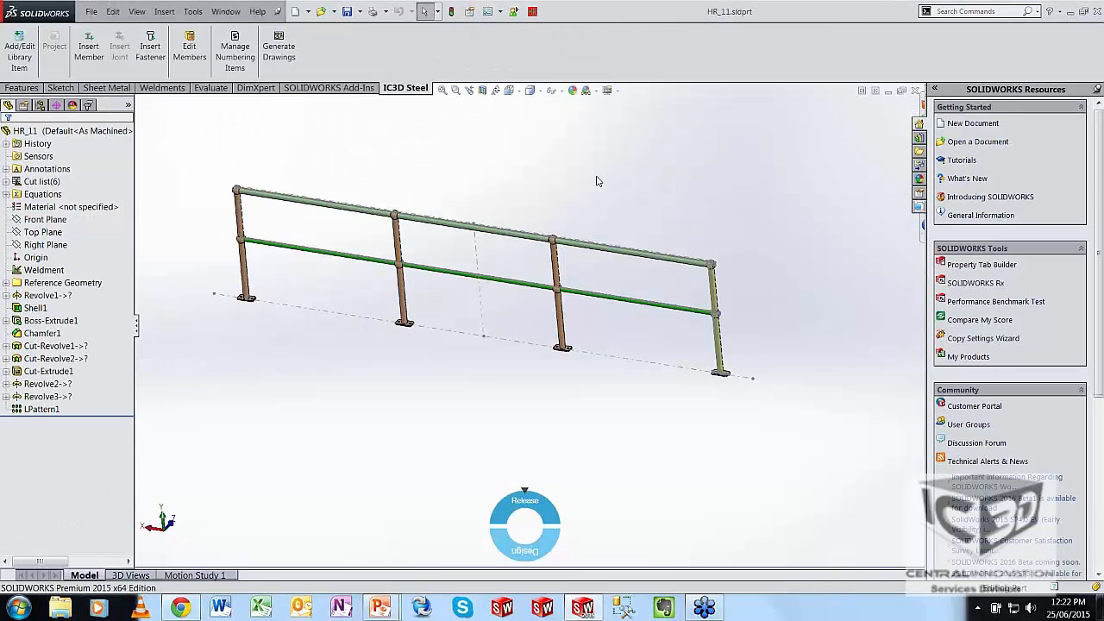
{"action": "left_click", "coordinate": [915, 91]}
{"action": "left_click", "coordinate": [500, 316]}
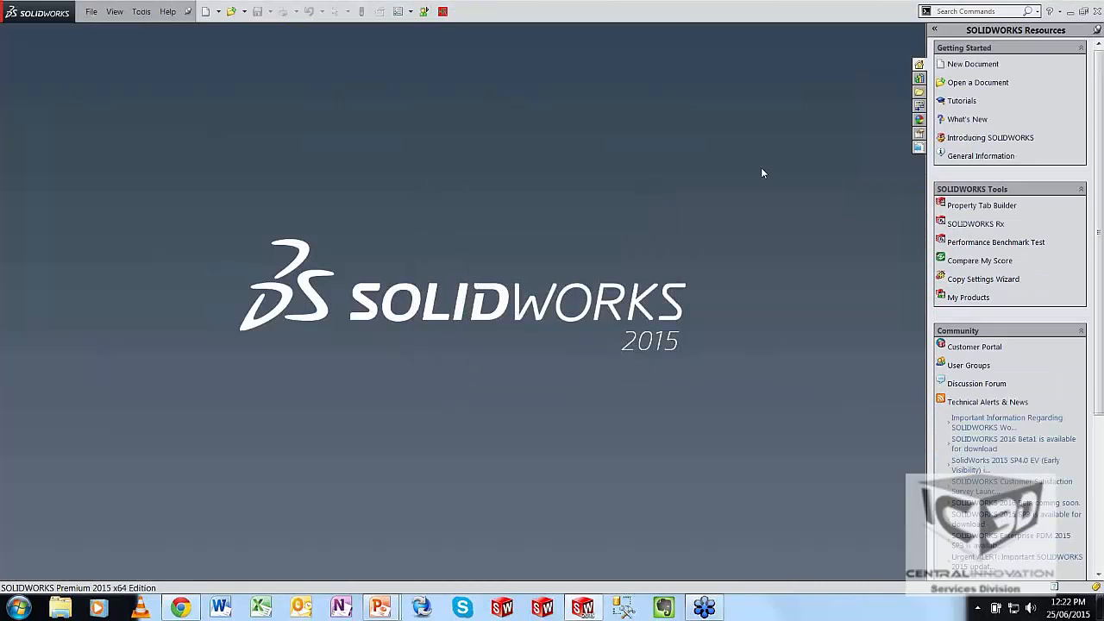
- Open the Tin Shed project's assembly from the IC3D Steel project list and look over the frame
{"action": "left_click", "coordinate": [920, 132]}
{"action": "left_click", "coordinate": [970, 59]}
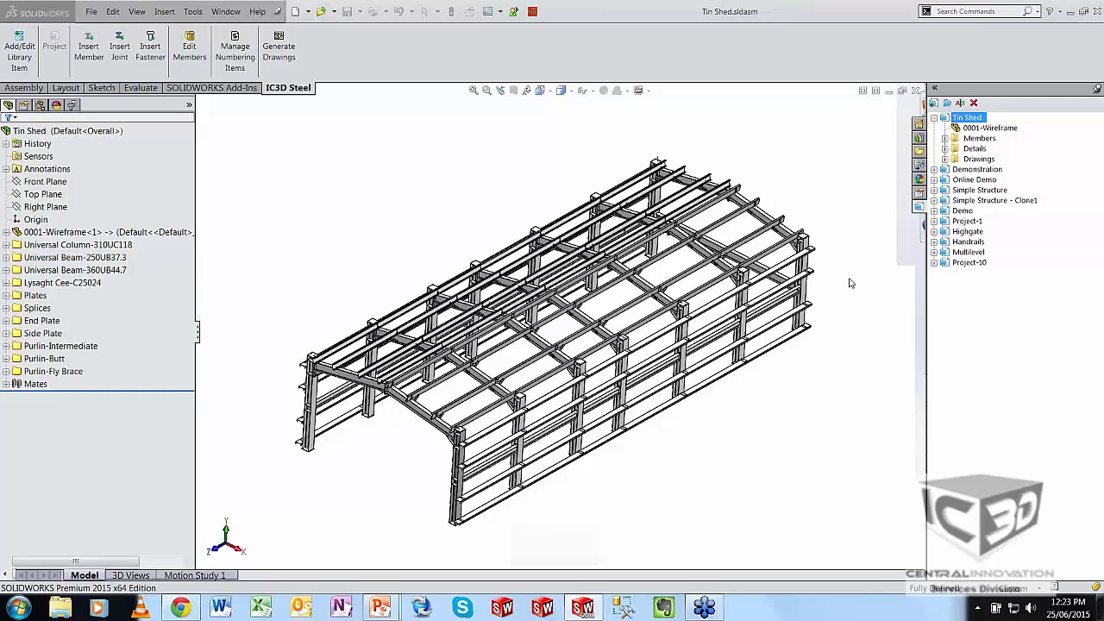
{"action": "mouse_move", "coordinate": [385, 468]}
{"action": "middle_mouse_down"}
{"action": "mouse_move", "coordinate": [410, 449]}
{"action": "mouse_move", "coordinate": [390, 449]}
{"action": "middle_mouse_up"}
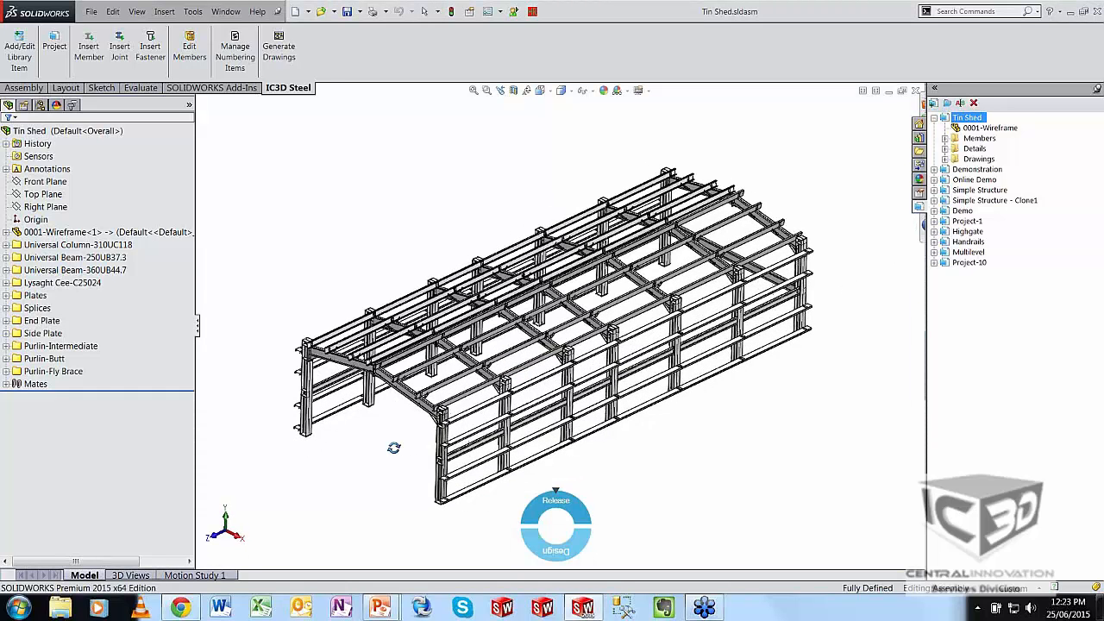
- Open the Numbering Manager and examine where the beam marks B1 to B4 and column mark C1 occur on the shed
{"action": "left_click", "coordinate": [233, 65]}
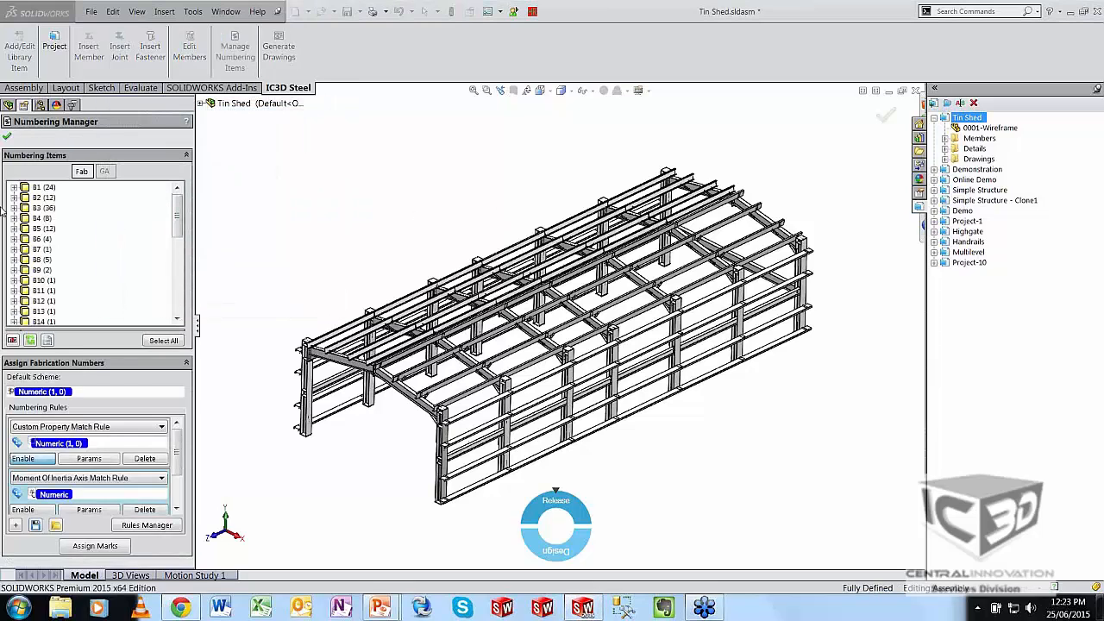
{"action": "left_click", "coordinate": [46, 187]}
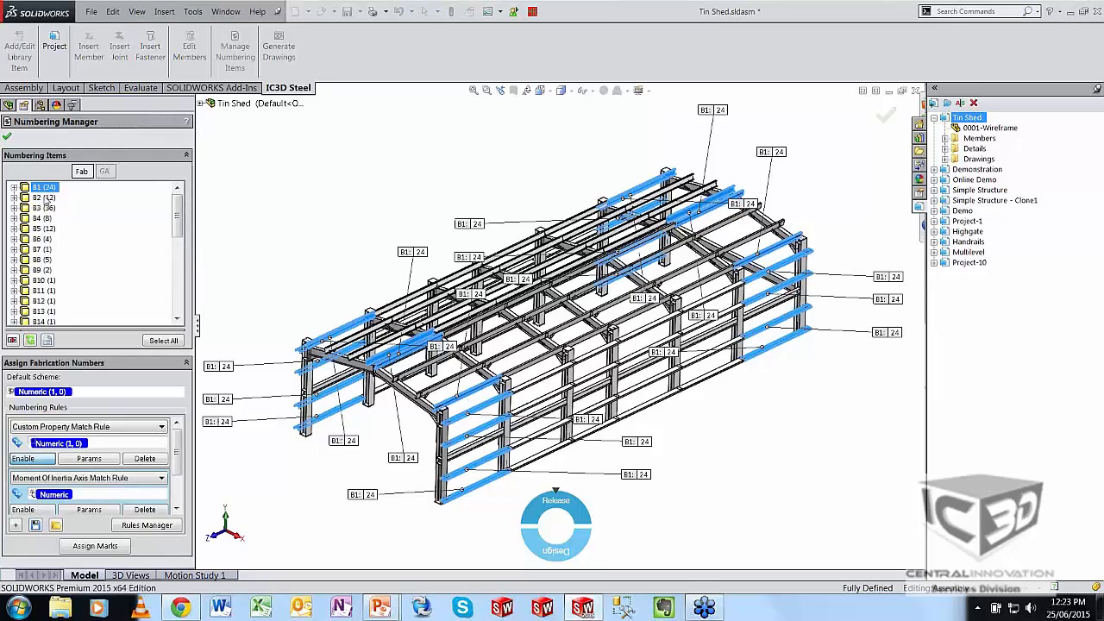
{"action": "left_click", "coordinate": [44, 197]}
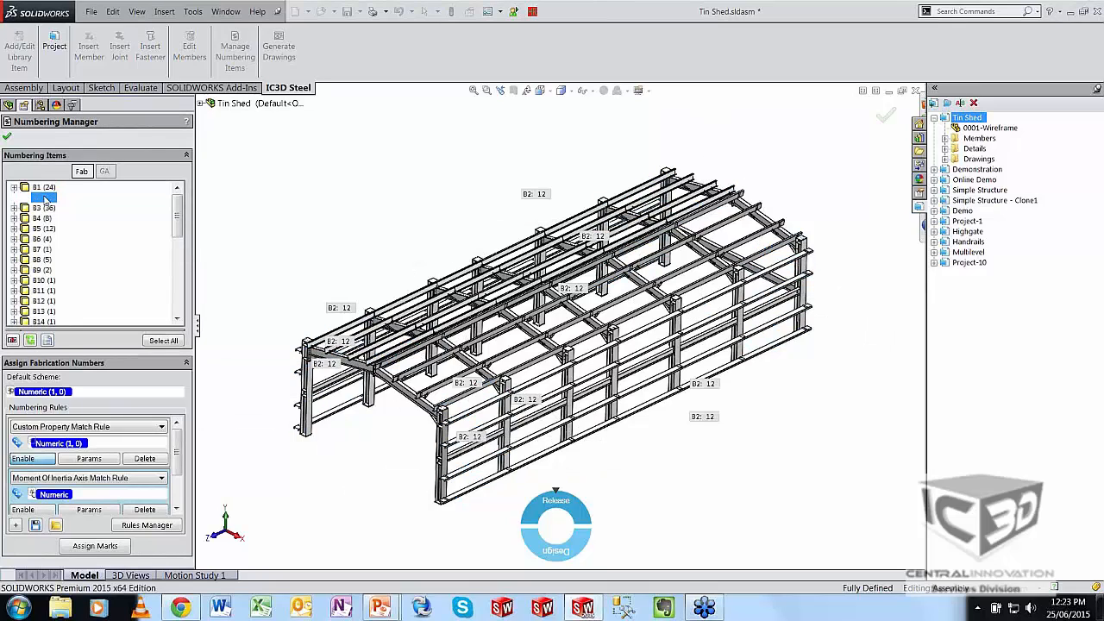
{"action": "left_click", "coordinate": [41, 208]}
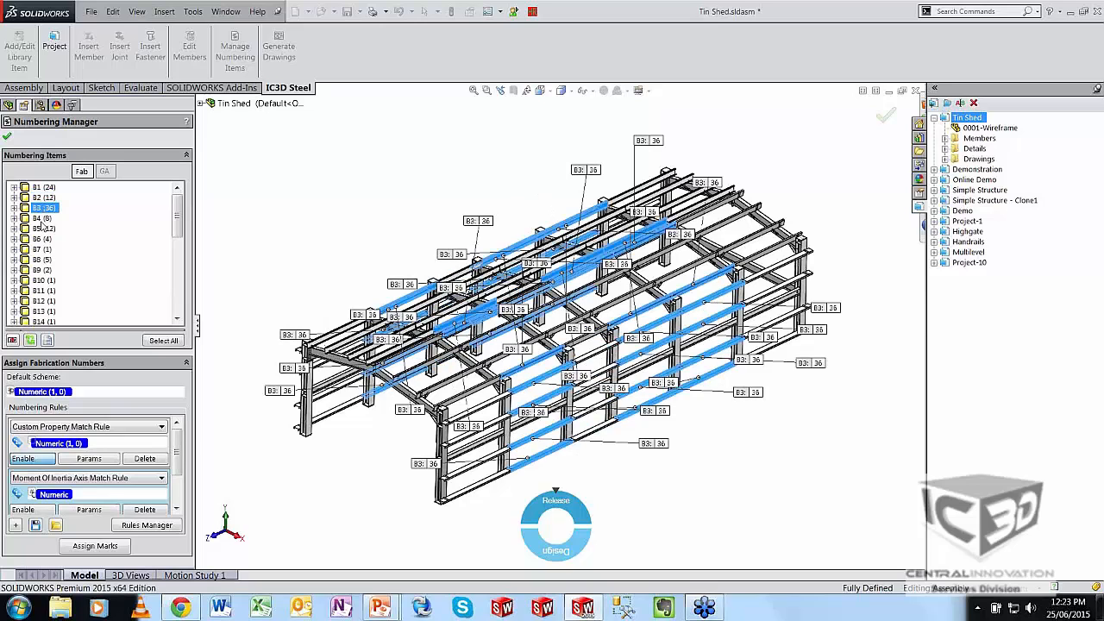
{"action": "left_click", "coordinate": [41, 218]}
{"action": "scroll", "coordinate": [51, 276], "scroll_direction": "down", "scroll_amount": 2}
{"action": "left_click", "coordinate": [43, 270]}
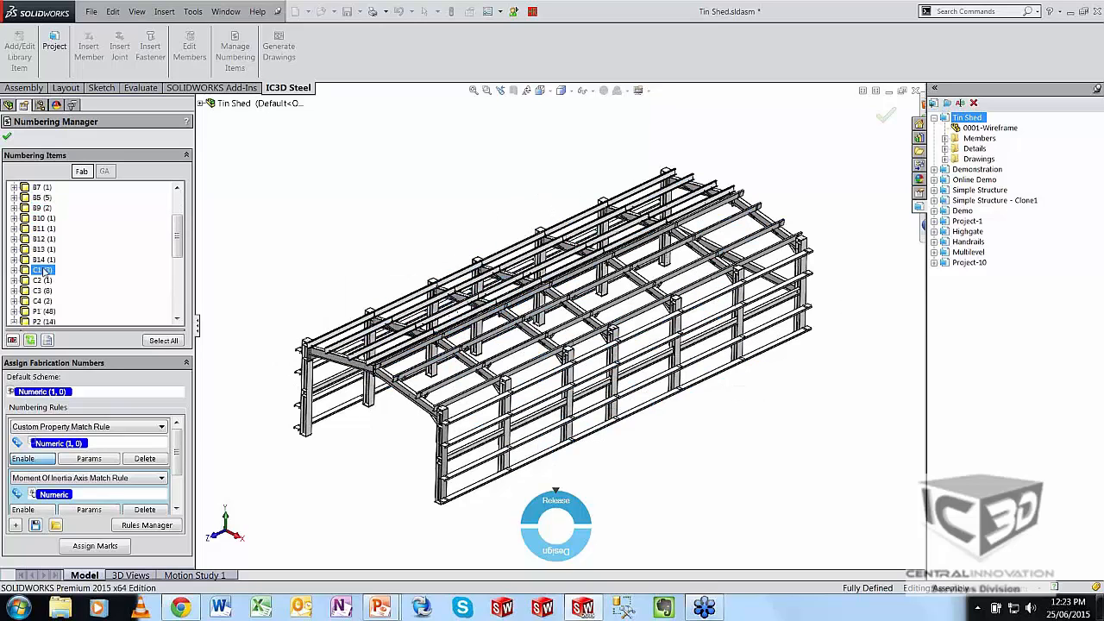
{"action": "scroll", "coordinate": [46, 276], "scroll_direction": "down", "scroll_amount": 1}
{"action": "left_click", "coordinate": [42, 280]}
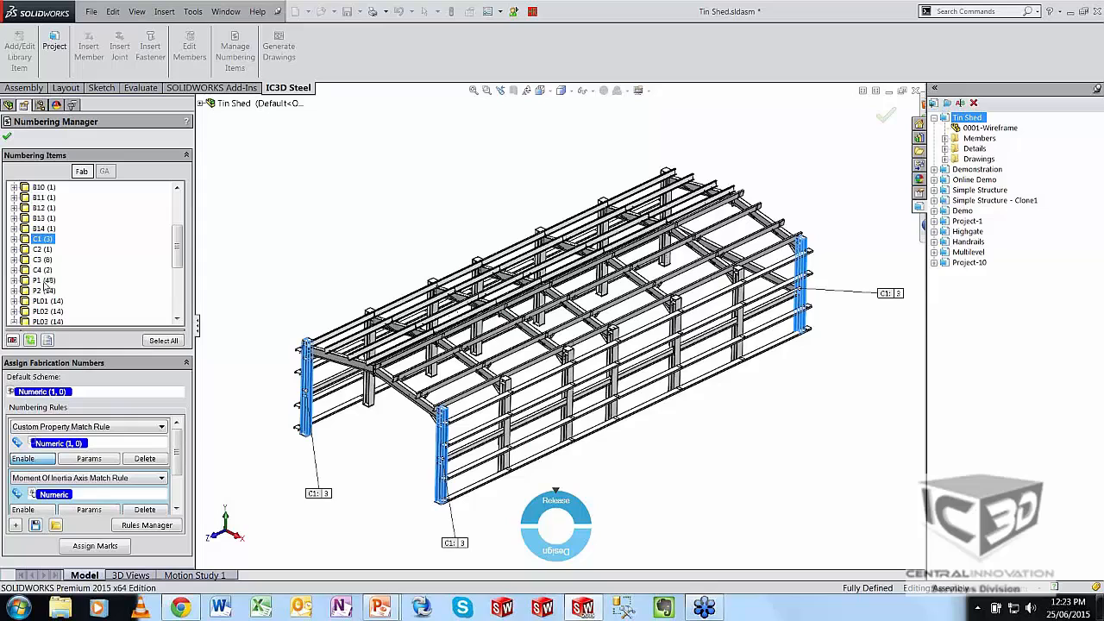
- Examine plate marks PL01, PL02 and PL03 and purlin mark P2, inspect a PL02 base plate up close, and close the Numbering Manager
{"action": "left_click", "coordinate": [49, 301]}
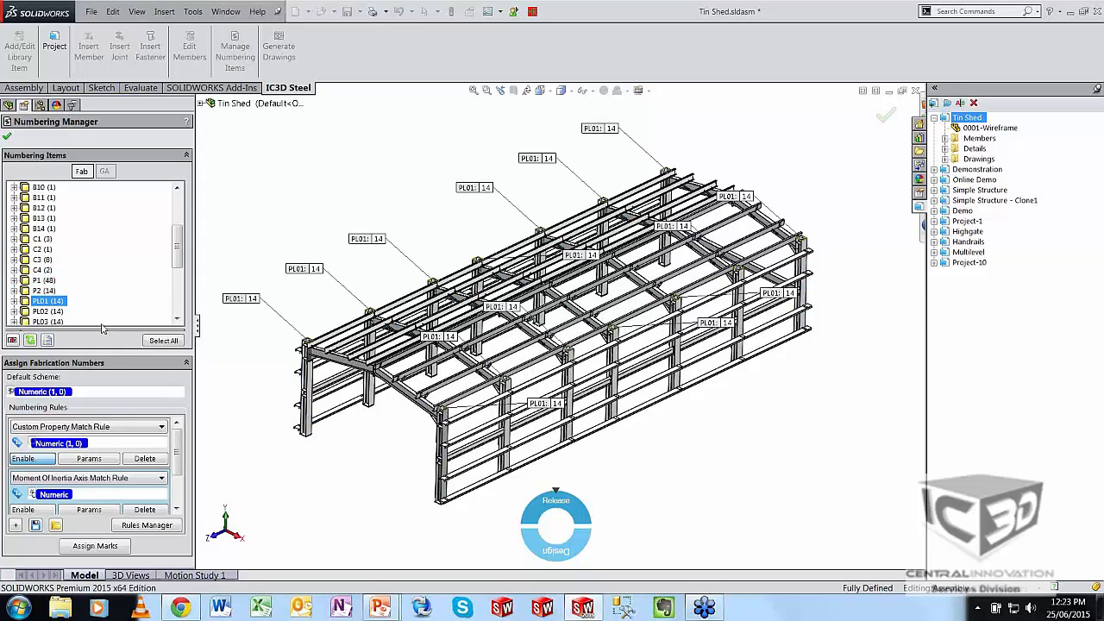
{"action": "left_click", "coordinate": [48, 312]}
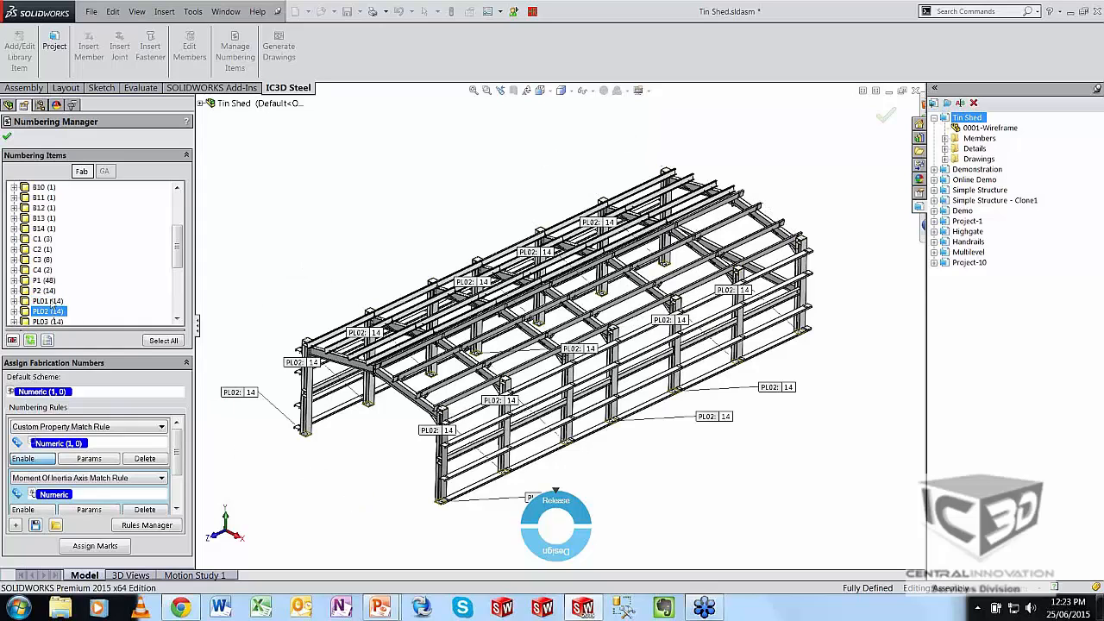
{"action": "left_click", "coordinate": [43, 291]}
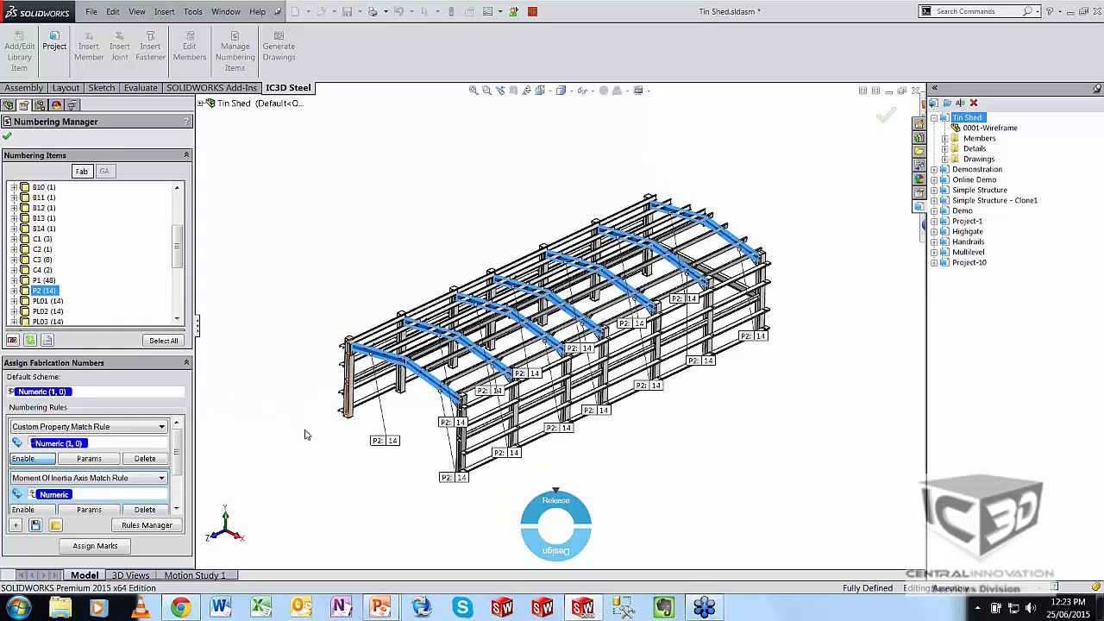
{"action": "scroll", "coordinate": [62, 274], "scroll_direction": "down", "scroll_amount": 1}
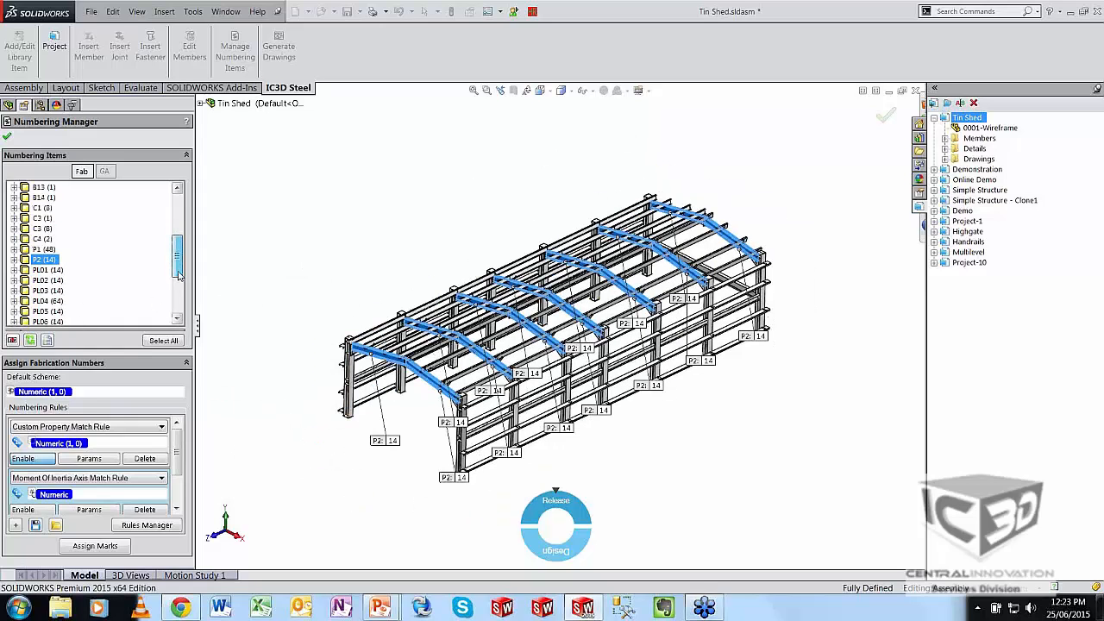
{"action": "left_click", "coordinate": [46, 292]}
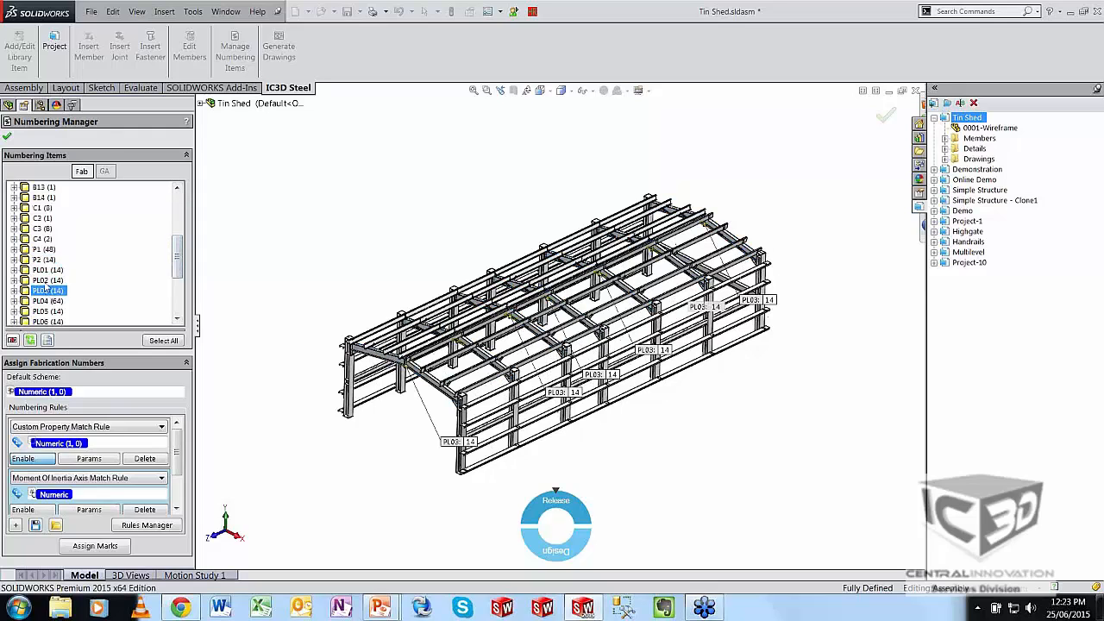
{"action": "left_click", "coordinate": [43, 271], "text": "ctrl"}
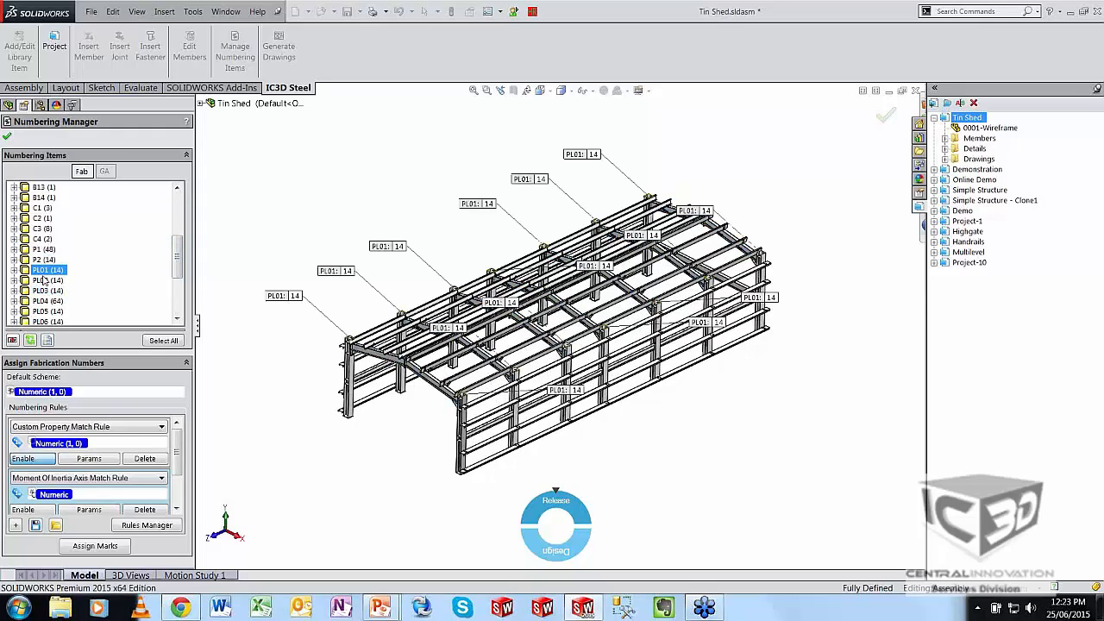
{"action": "left_click", "coordinate": [45, 280]}
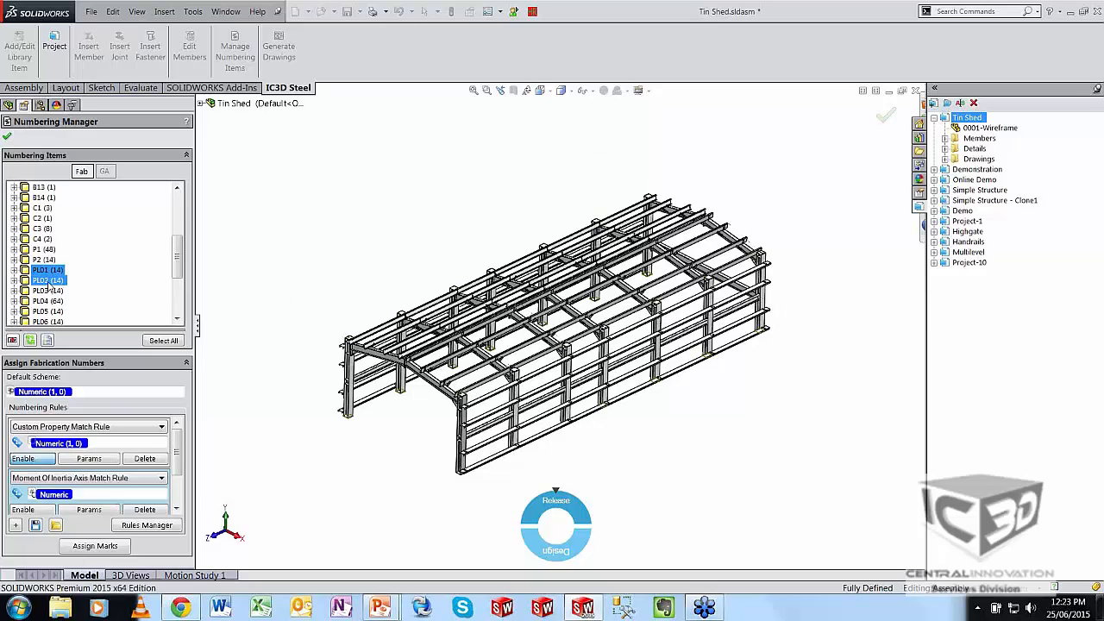
{"action": "scroll", "coordinate": [466, 483], "scroll_direction": "down", "scroll_amount": 5}
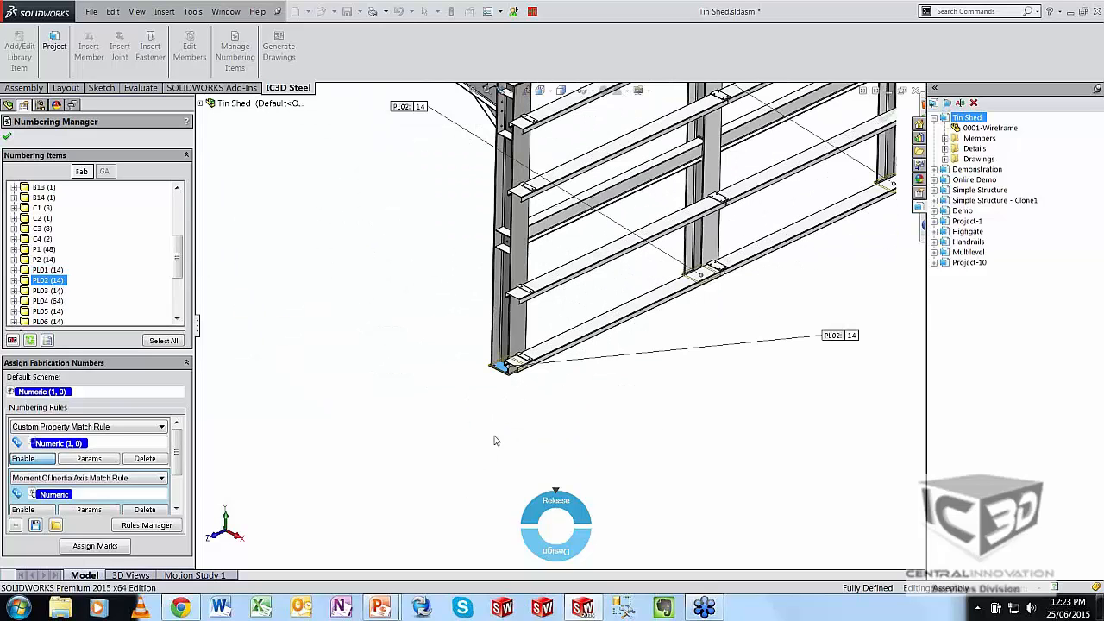
{"action": "middle_click_drag", "start_coordinate": [511, 394], "coordinate": [523, 395]}
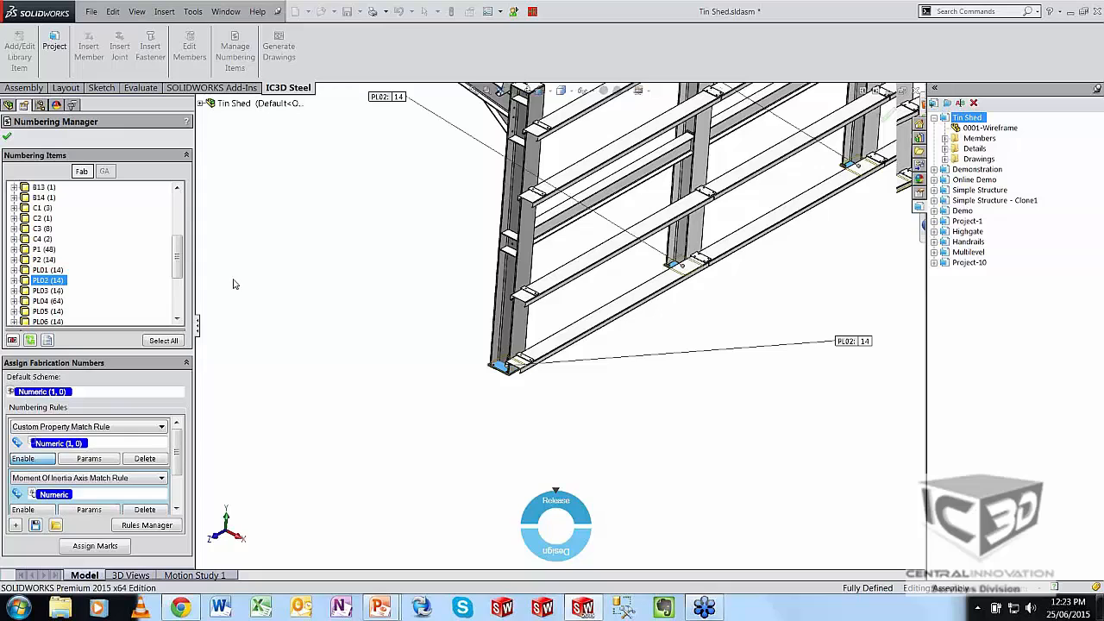
{"action": "left_click", "coordinate": [8, 136]}
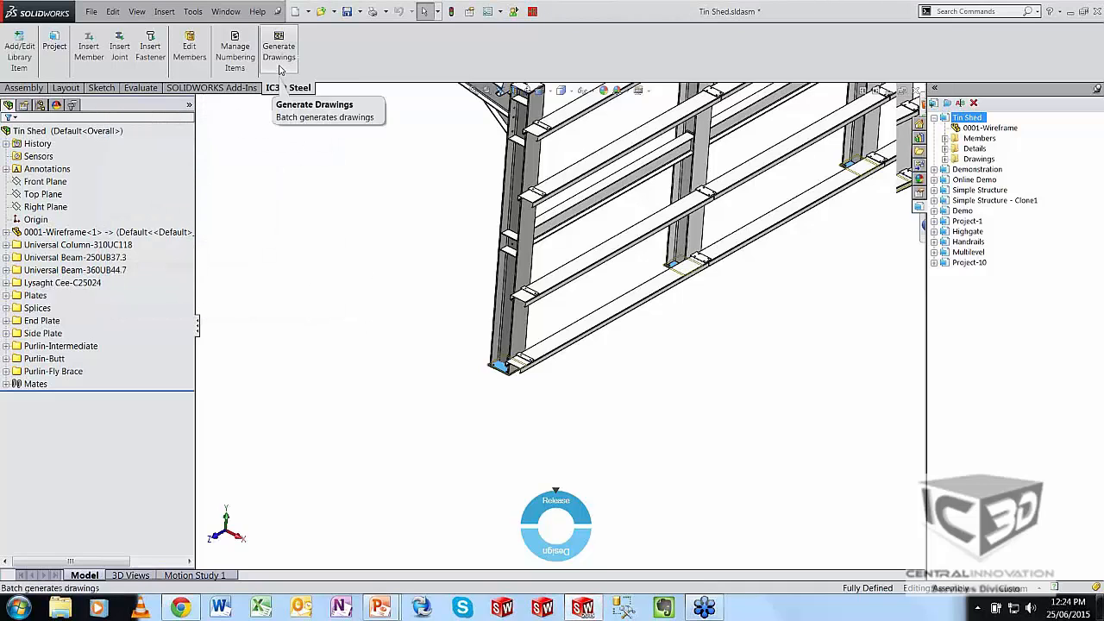
- Start the Drawings Generator, keep the existing output and drawing settings, and proceed to choosing the numbered items
{"action": "left_click", "coordinate": [279, 69]}
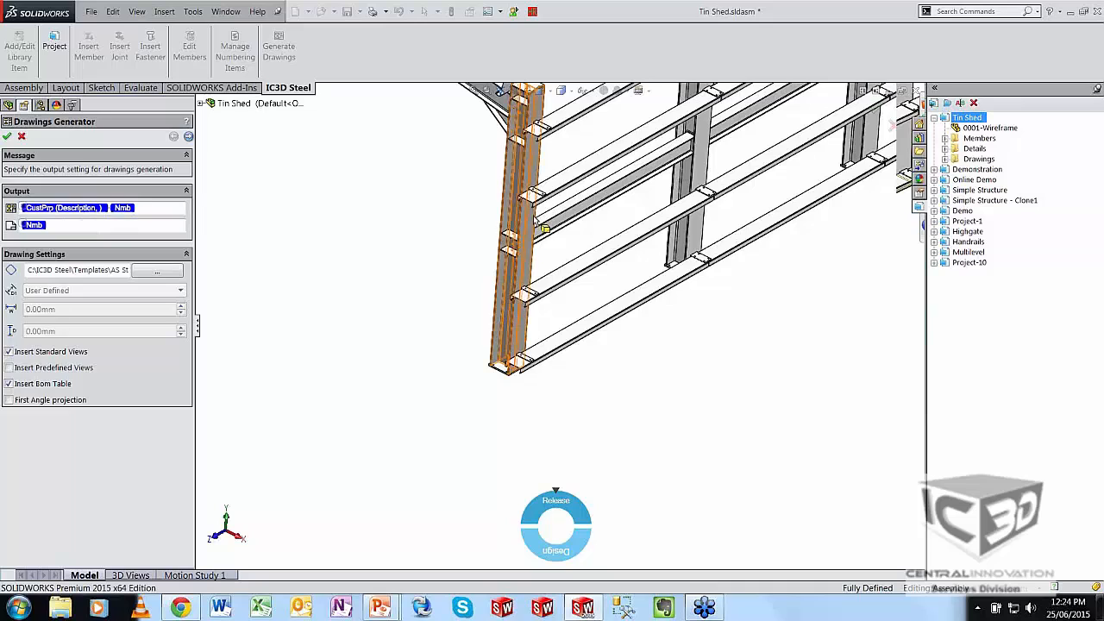
{"action": "scroll", "coordinate": [534, 216], "scroll_direction": "up", "scroll_amount": 2}
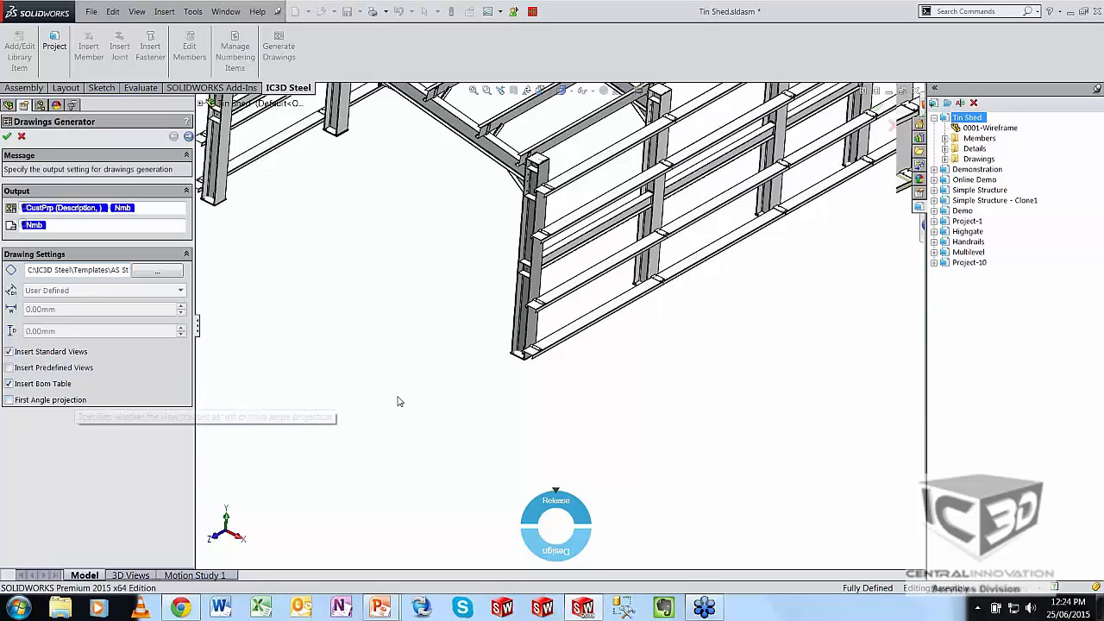
{"action": "scroll", "coordinate": [382, 286], "scroll_direction": "up", "scroll_amount": 3}
{"action": "key", "text": "f"}
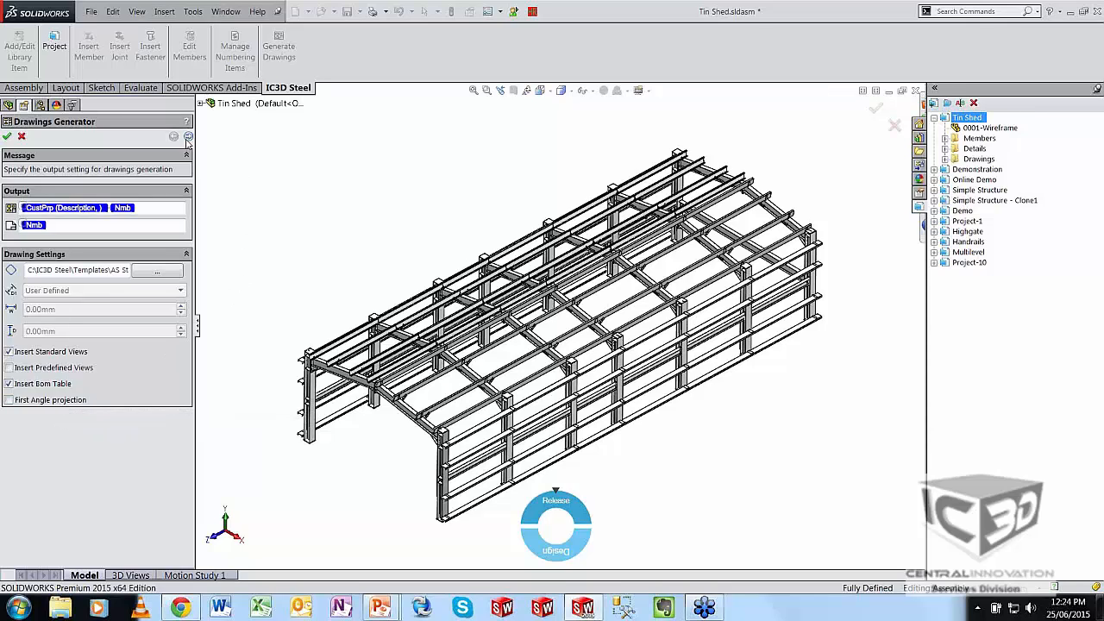
{"action": "left_click", "coordinate": [187, 136]}
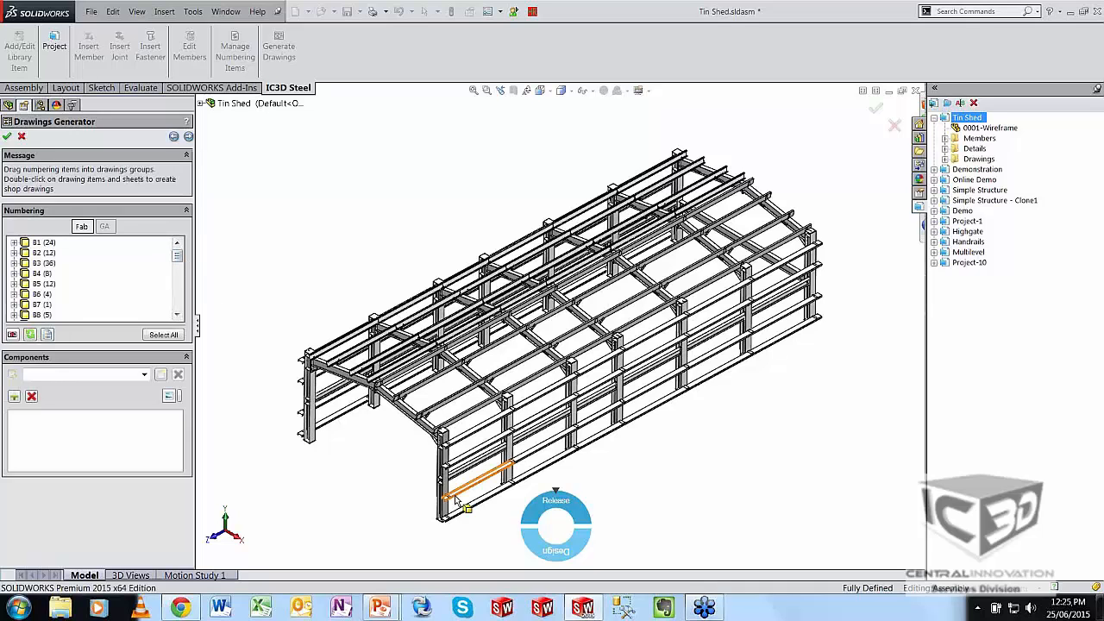
- Add column mark C1 to the components for drawing generation and highlight it in the model
{"action": "scroll", "coordinate": [440, 522], "scroll_direction": "down", "scroll_amount": 2}
{"action": "scroll", "coordinate": [440, 528], "scroll_direction": "down", "scroll_amount": 2}
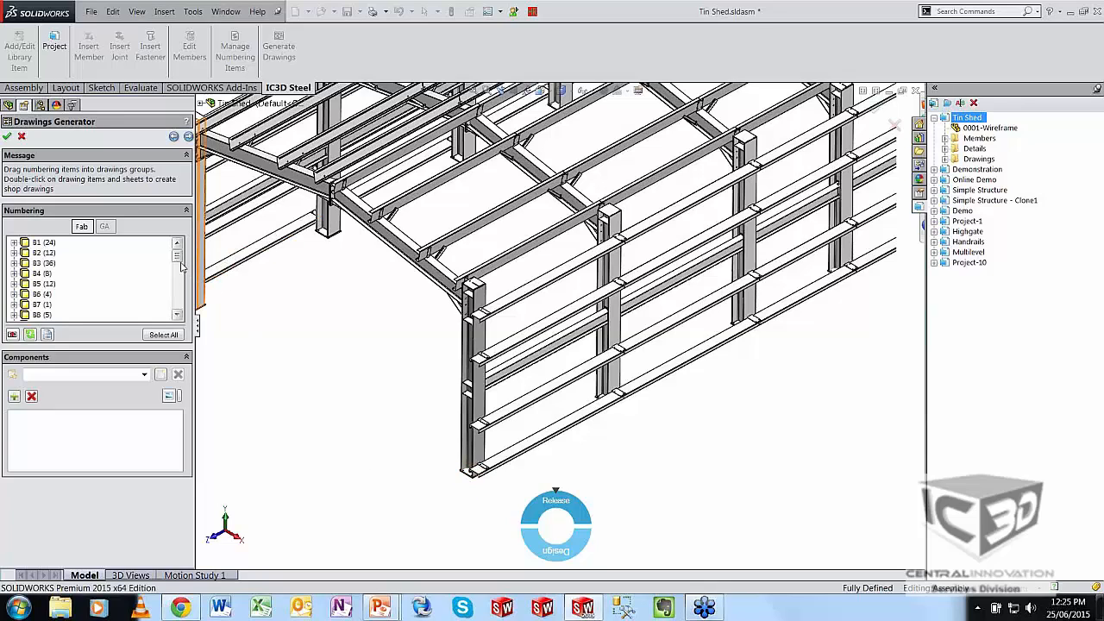
{"action": "left_click_drag", "start_coordinate": [178, 256], "coordinate": [180, 283]}
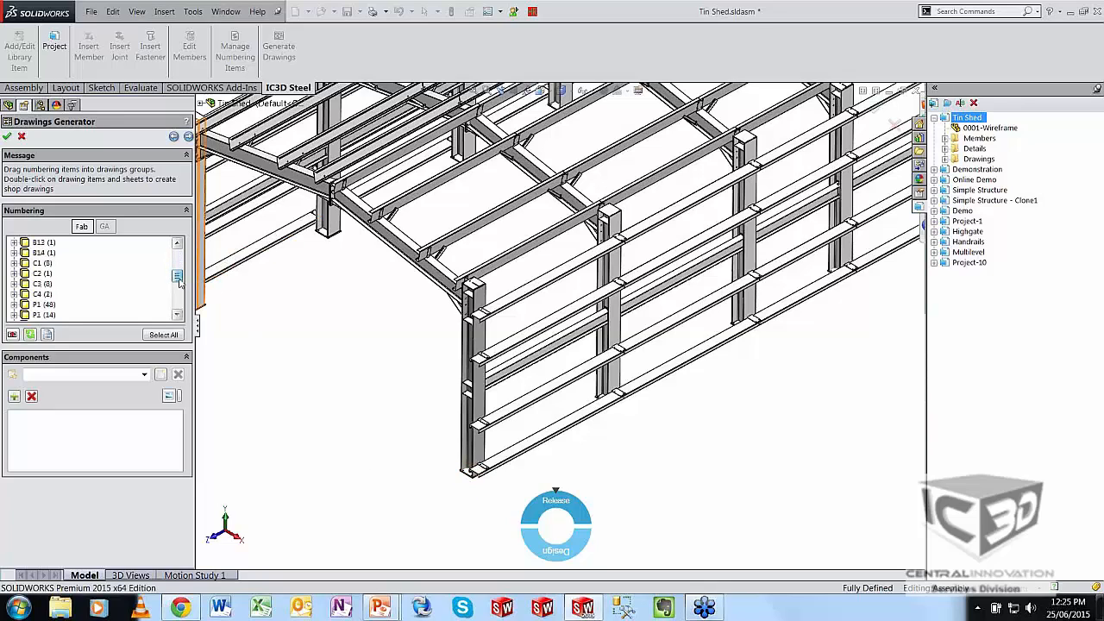
{"action": "left_click", "coordinate": [42, 263]}
{"action": "left_click_drag", "start_coordinate": [40, 267], "coordinate": [95, 463]}
{"action": "left_click", "coordinate": [36, 434]}
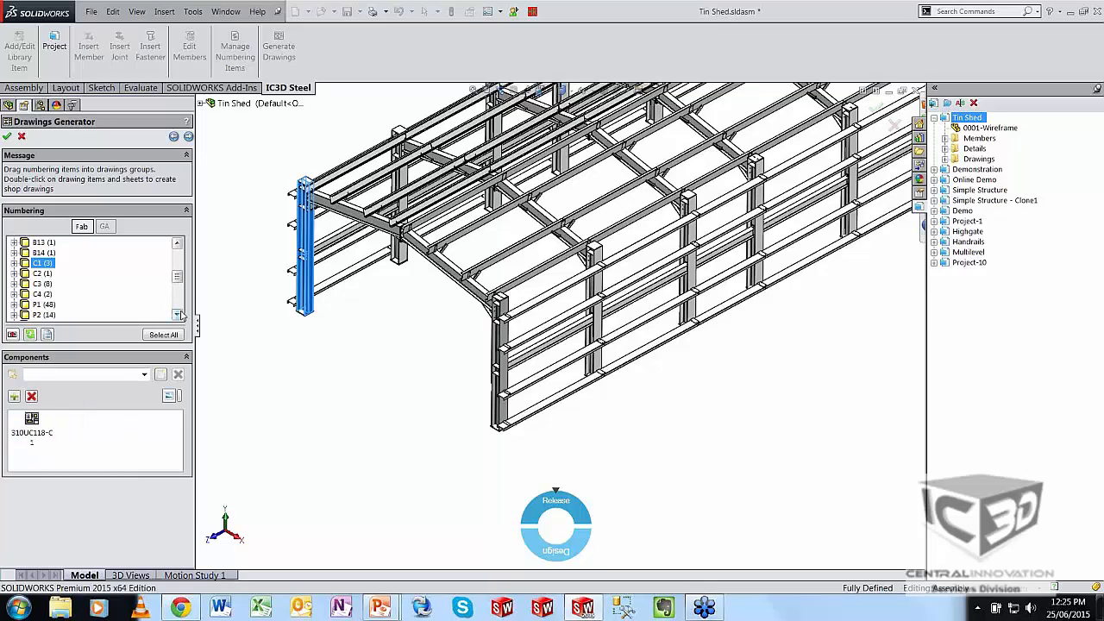
- Add plate mark PL02 to the components as its own drawing and highlight it in the model
{"action": "scroll", "coordinate": [176, 314], "scroll_direction": "down", "scroll_amount": 3}
{"action": "left_click", "coordinate": [47, 305]}
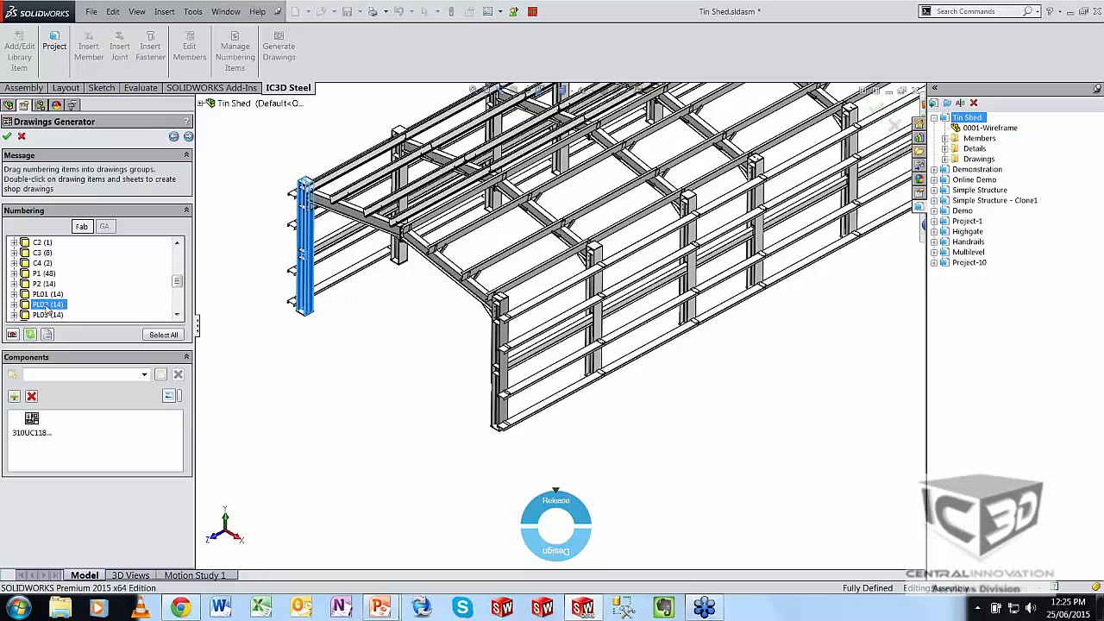
{"action": "left_click_drag", "start_coordinate": [45, 307], "coordinate": [125, 441]}
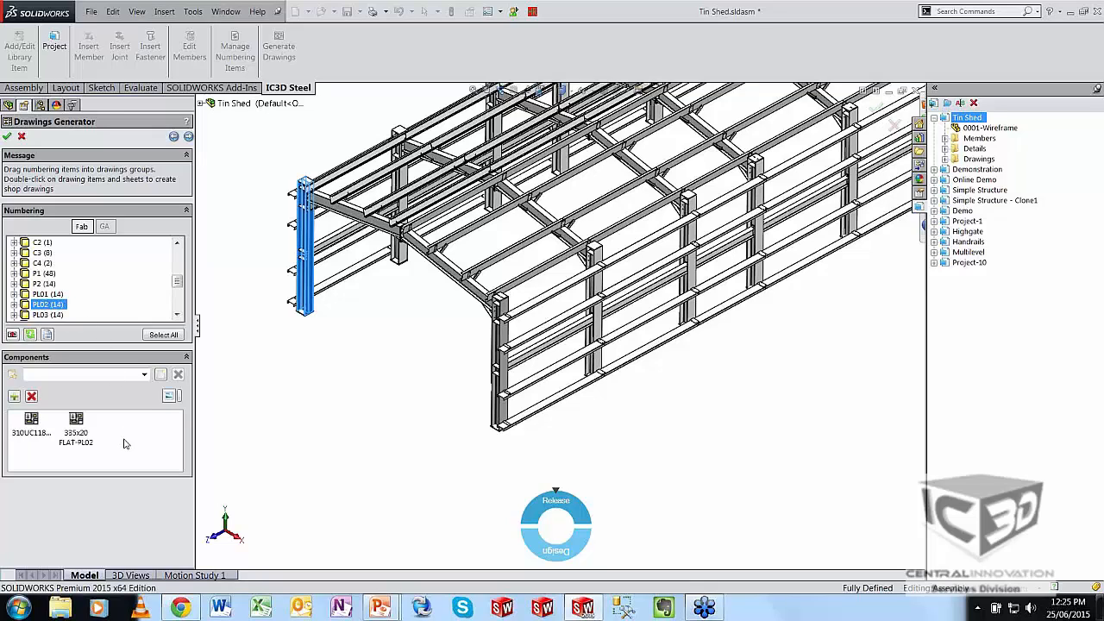
{"action": "left_click", "coordinate": [75, 438]}
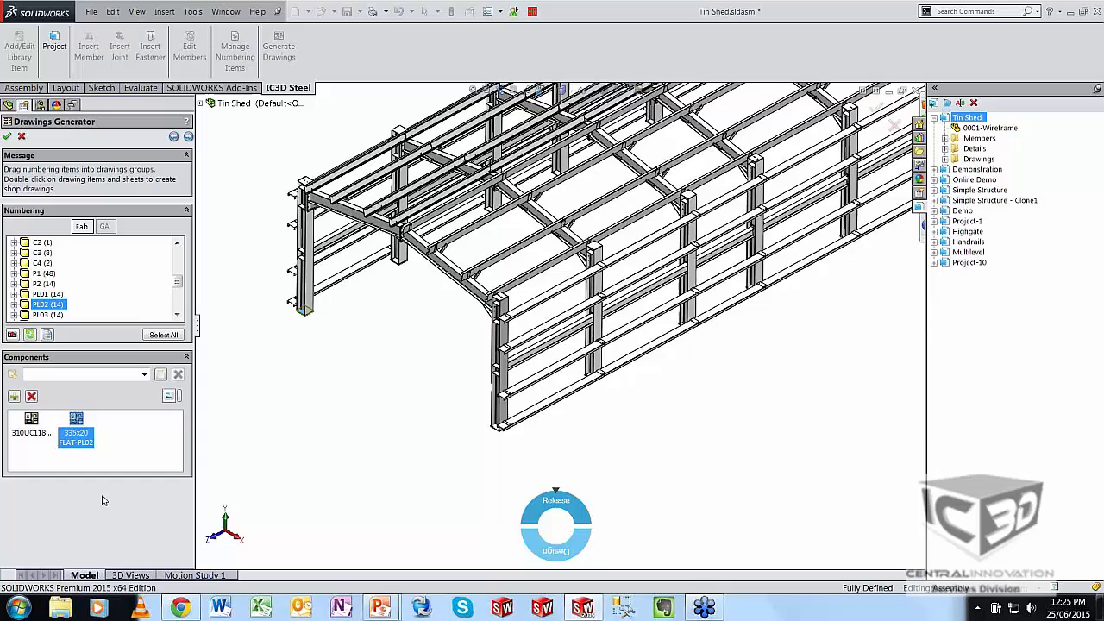
- Look at the sheets inside the PL02 plate's drawing and return to the list of component drawings
{"action": "double_click", "coordinate": [88, 447]}
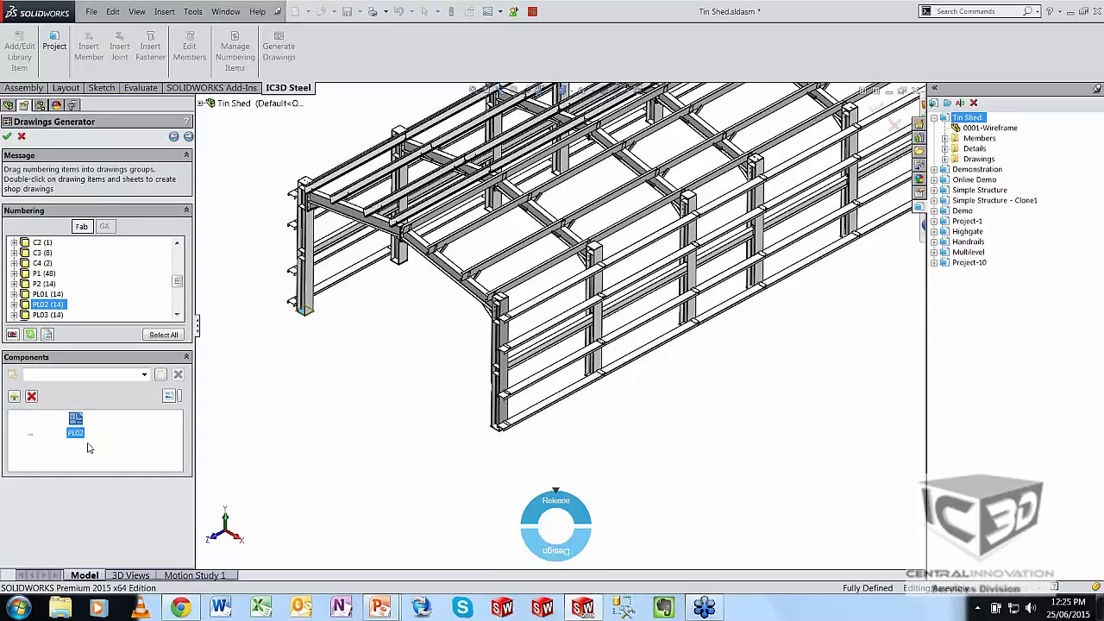
{"action": "left_click", "coordinate": [31, 436]}
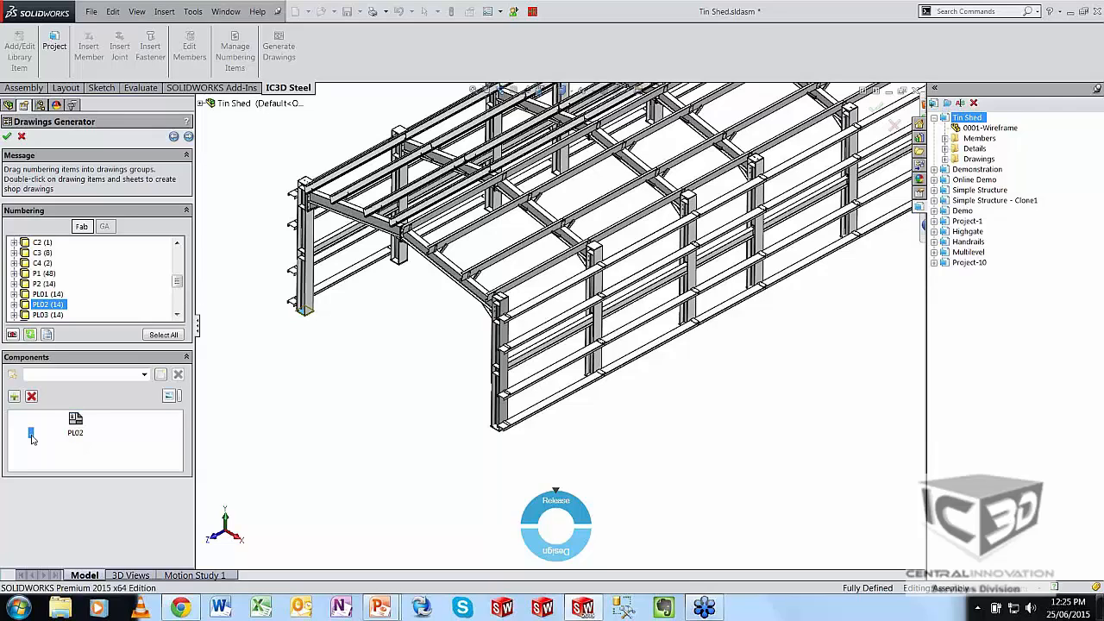
{"action": "left_click", "coordinate": [124, 455]}
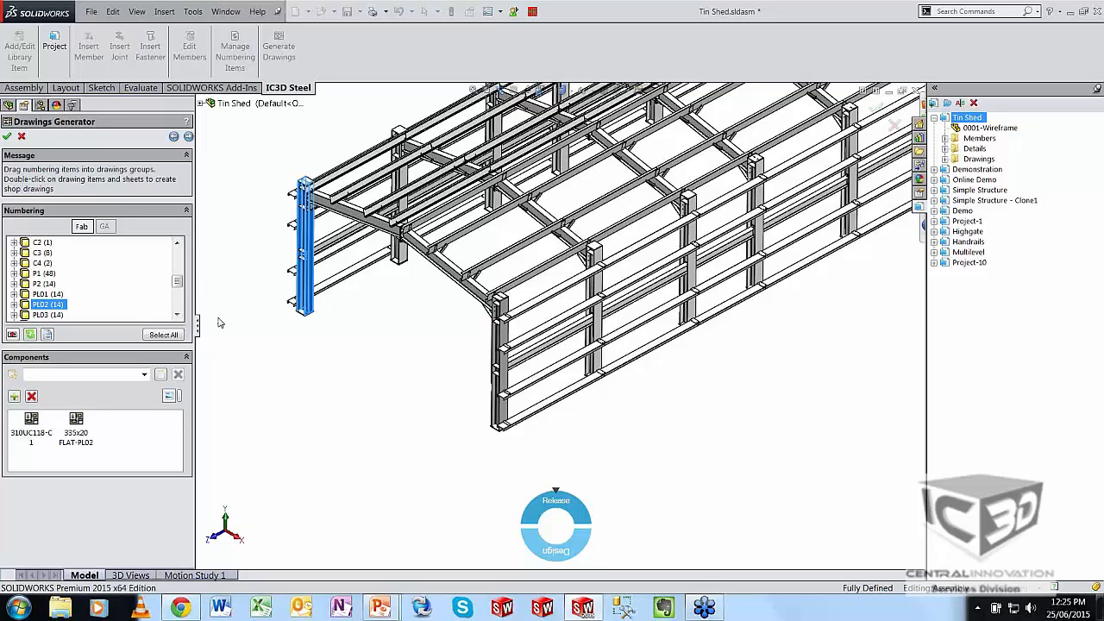
- Proceed to the optional custom actions and enable the V2 DIM_SCALE_BREAK_MacroLoader macro
{"action": "left_click", "coordinate": [188, 136]}
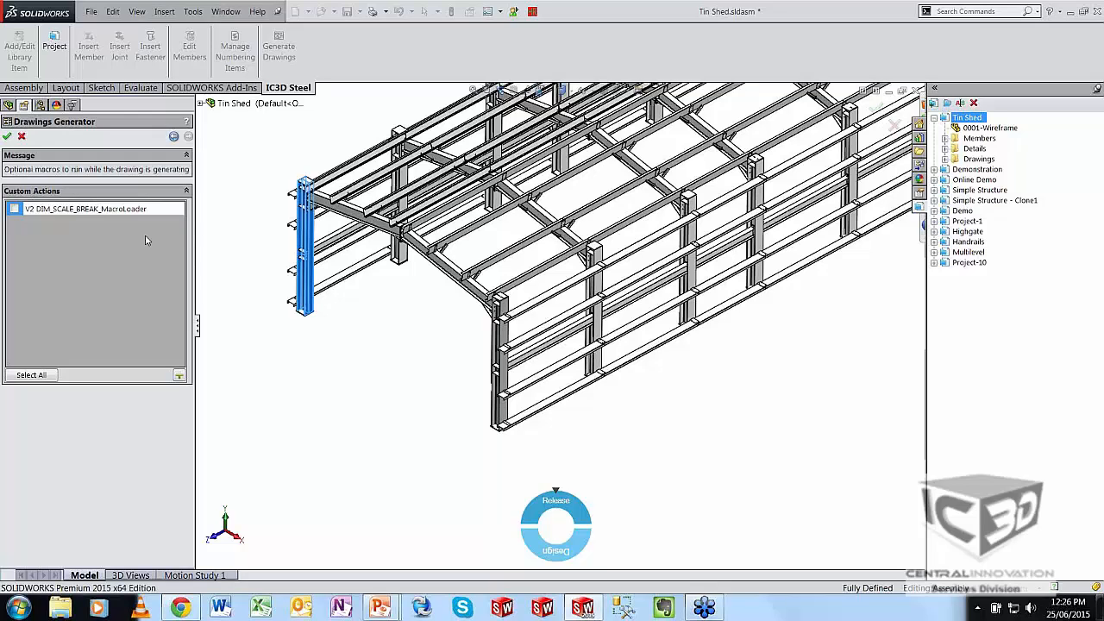
{"action": "left_click", "coordinate": [15, 209]}
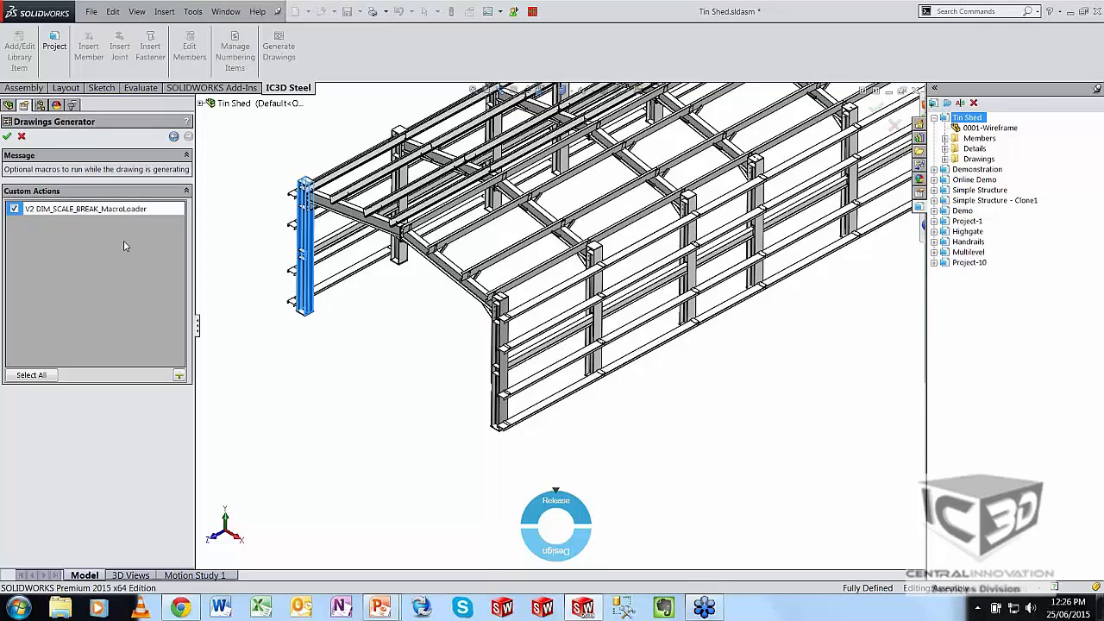